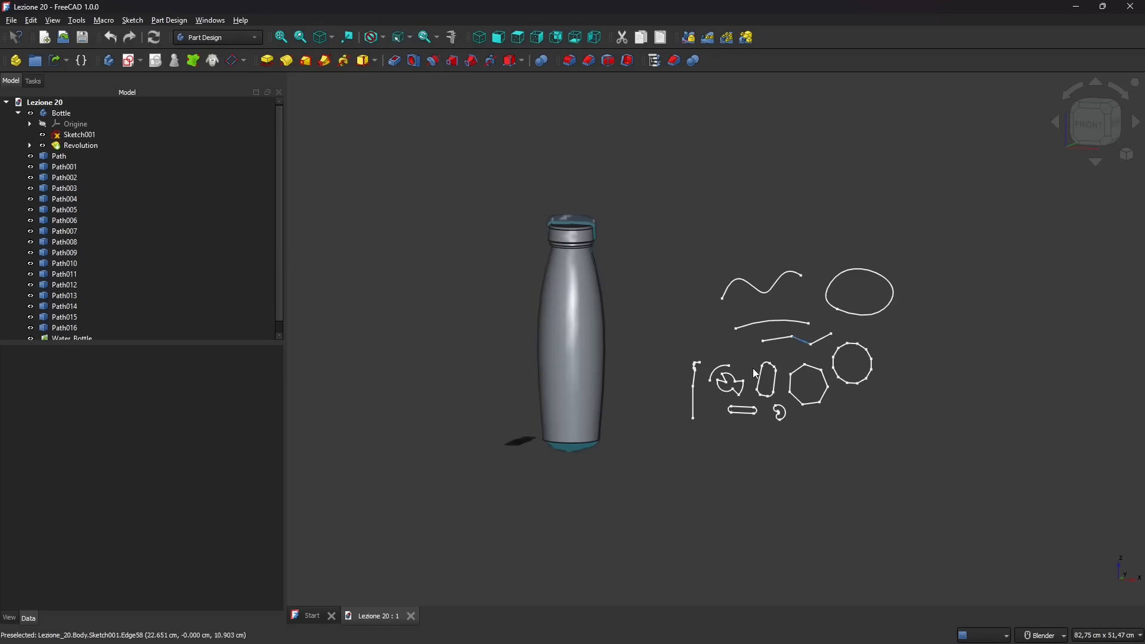
# Step: Close all open documents, including the Lezione 20 bottle file
pyautogui.scroll(1, 721, 306)
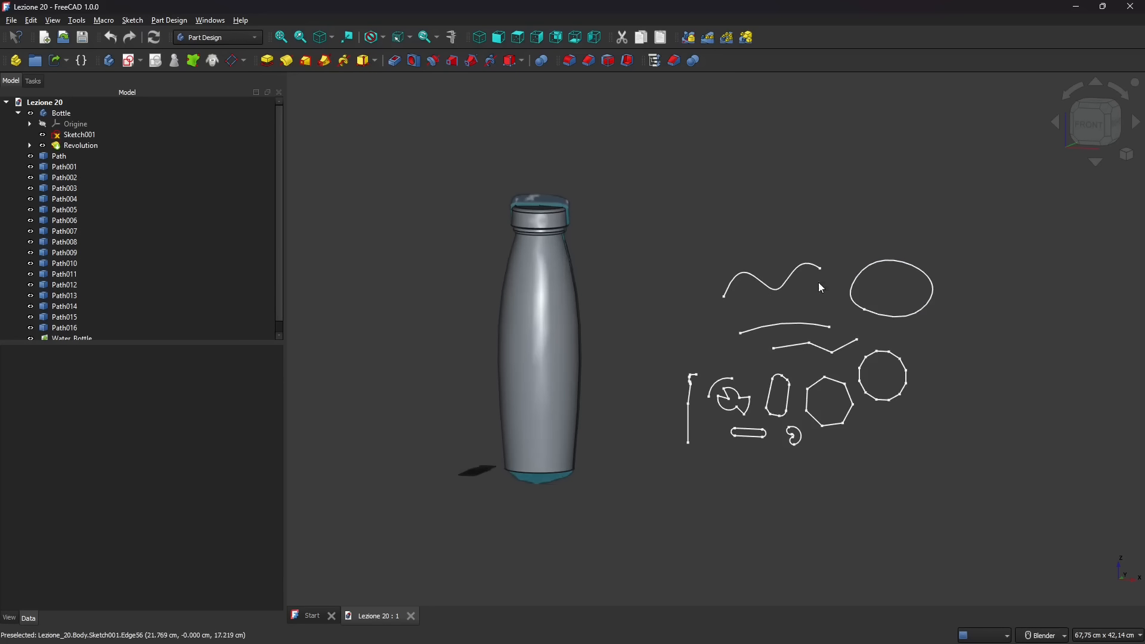
pyautogui.moveTo(823, 397)
pyautogui.mouseDown(button='middle')
pyautogui.moveTo(973, 424)
pyautogui.moveTo(768, 426)
pyautogui.moveTo(749, 367)
pyautogui.mouseUp(button='middle')
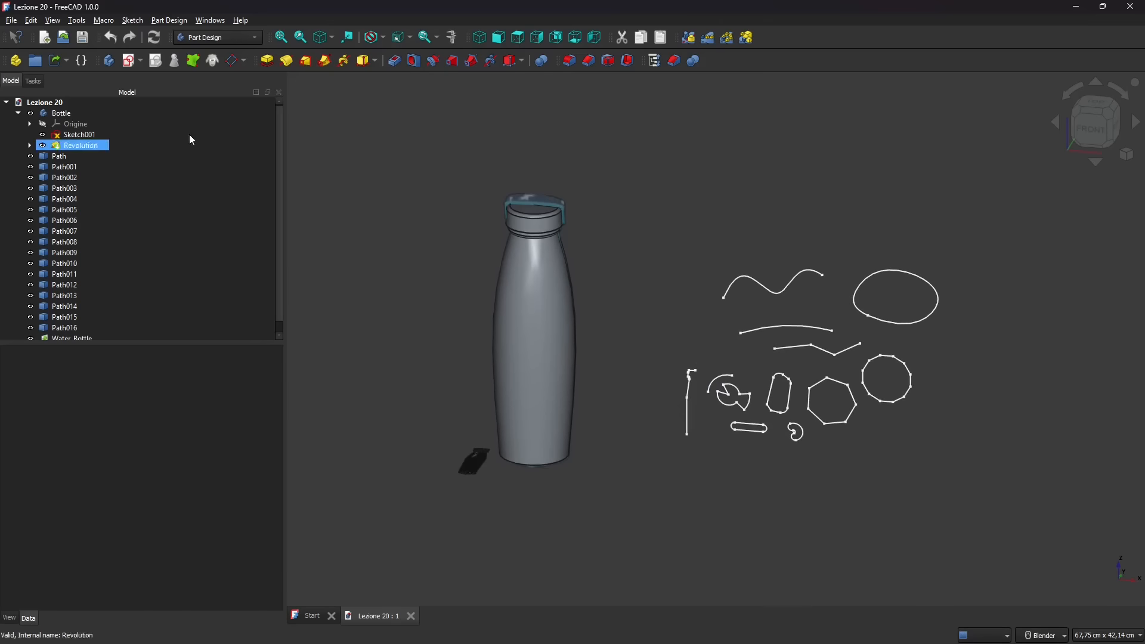
pyautogui.click(11, 20)
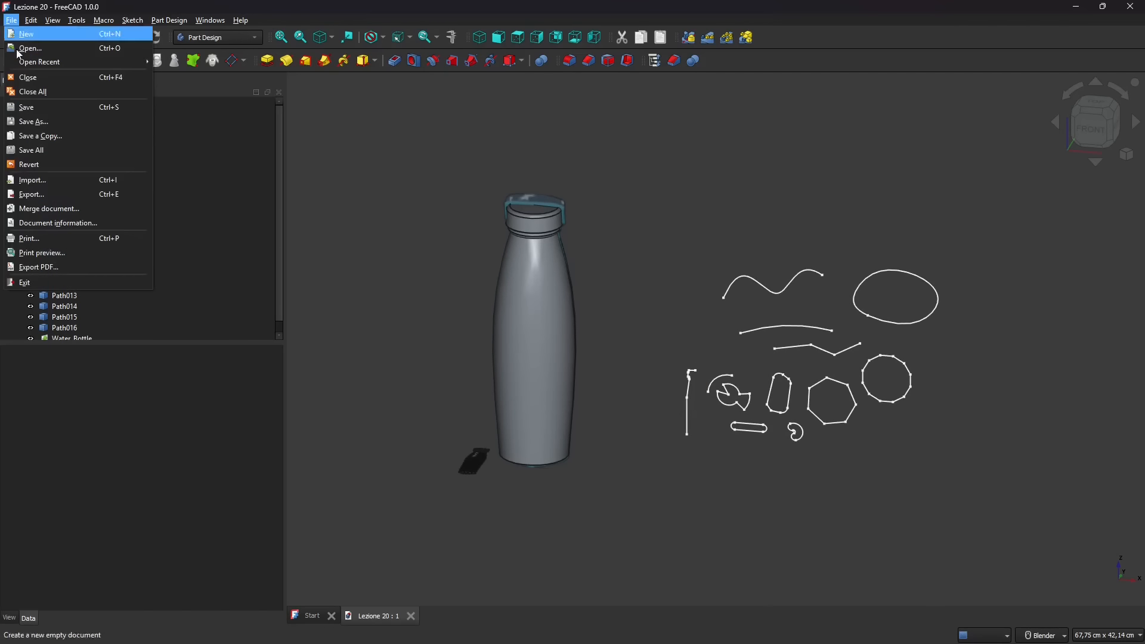
pyautogui.click(29, 94)
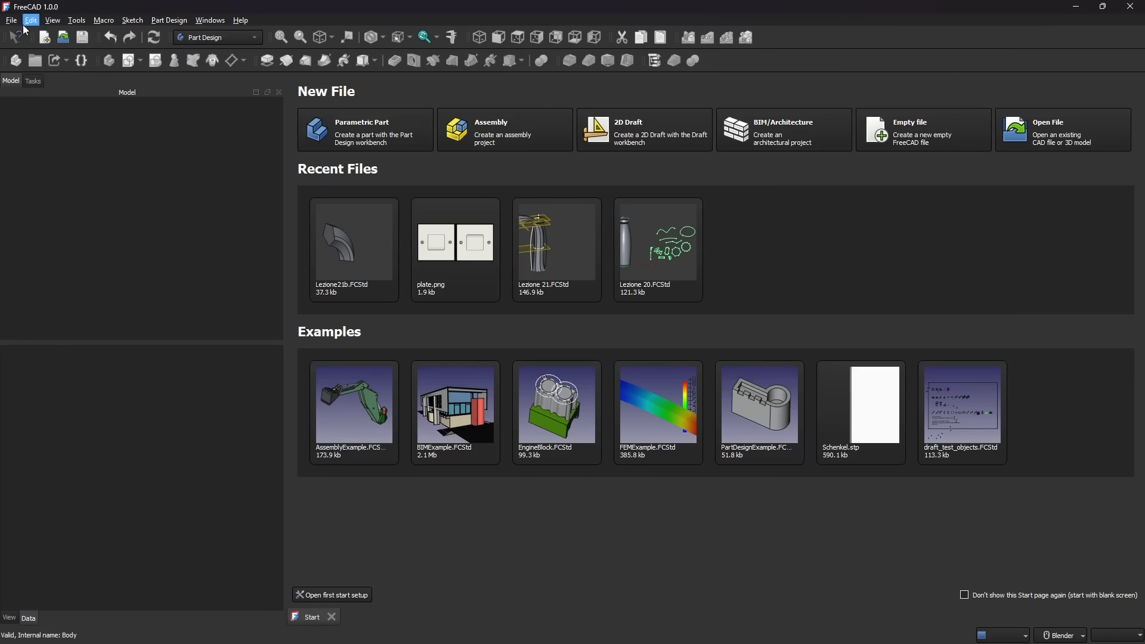
# Step: Create a new empty document and save it as "Lesson 21"
pyautogui.click(11, 20)
pyautogui.click(21, 34)
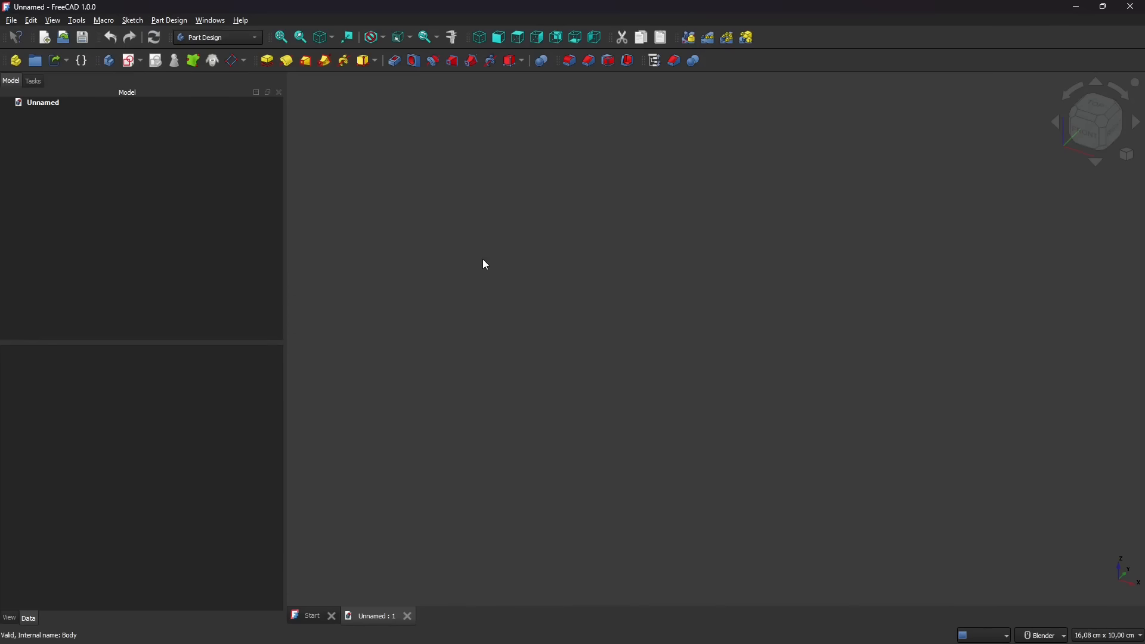
pyautogui.click(11, 20)
pyautogui.click(41, 117)
pyautogui.write('Lesson 21')
pyautogui.press('Return')
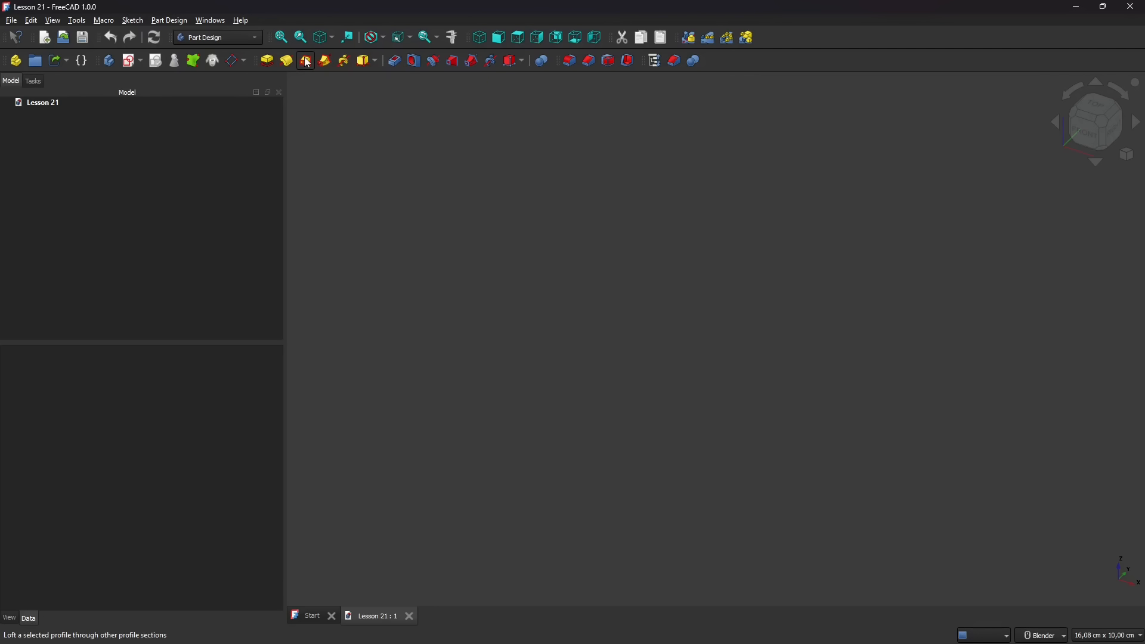
# Step: Create a new sketch on the XY plane, leave it empty, and inspect its body in the model tree
pyautogui.click(141, 66)
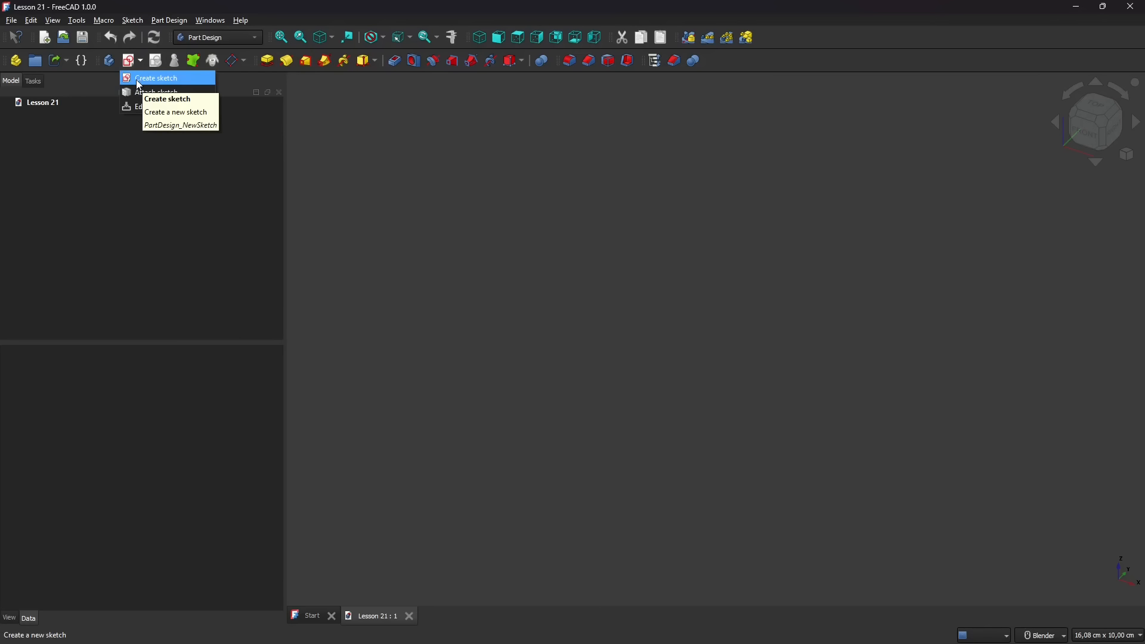
pyautogui.click(139, 82)
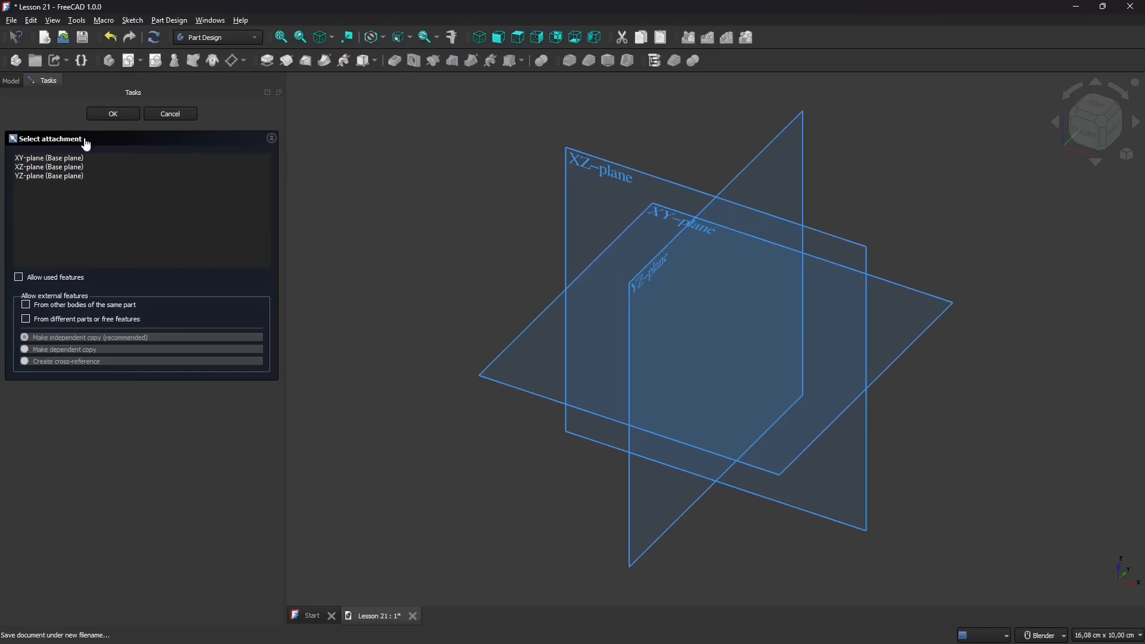
pyautogui.click(510, 389)
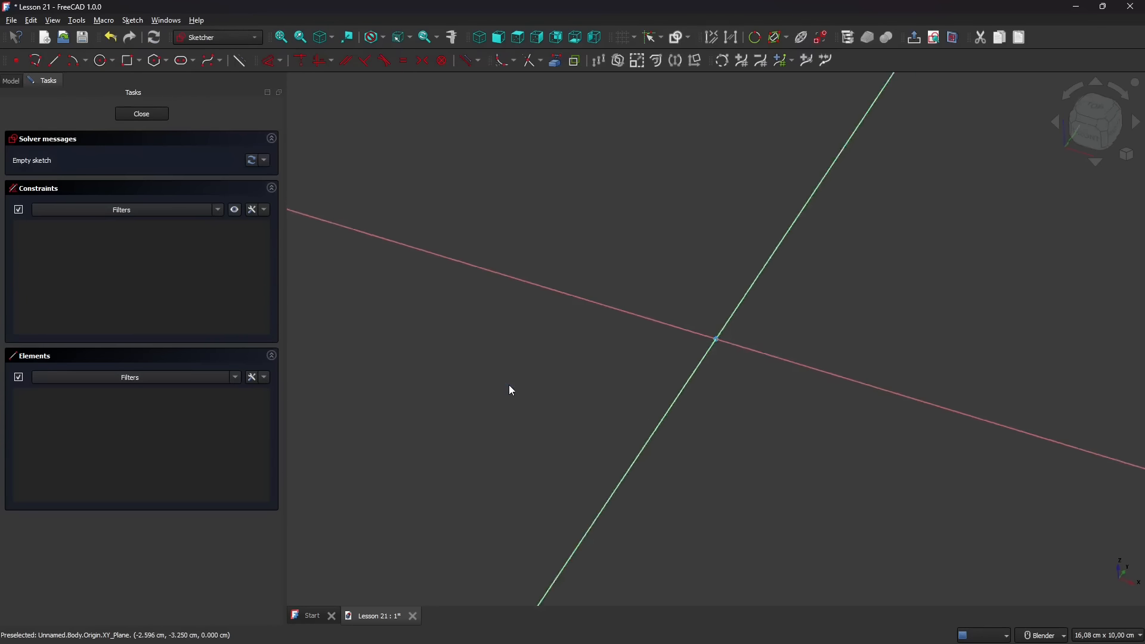
pyautogui.scroll(1, 638, 342)
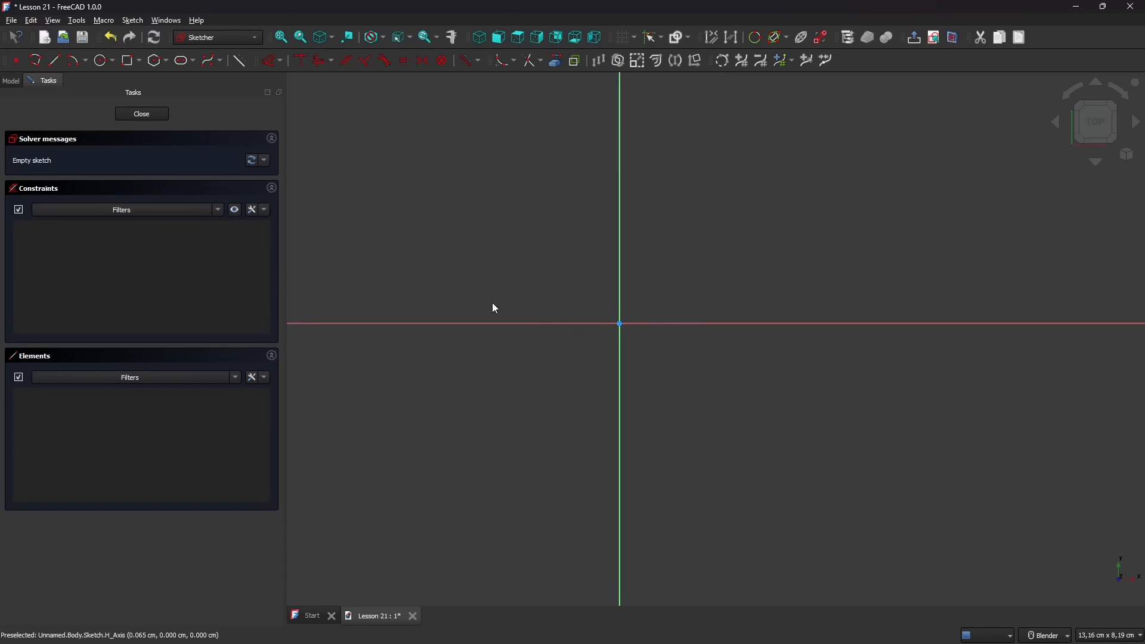
pyautogui.click(142, 115)
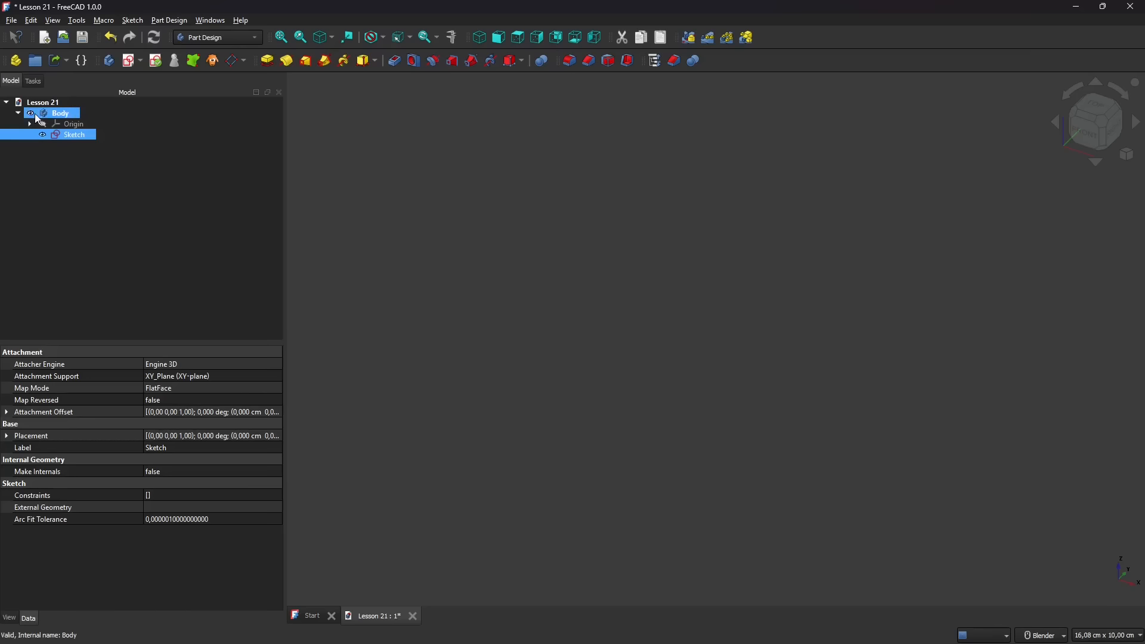
pyautogui.click(53, 113)
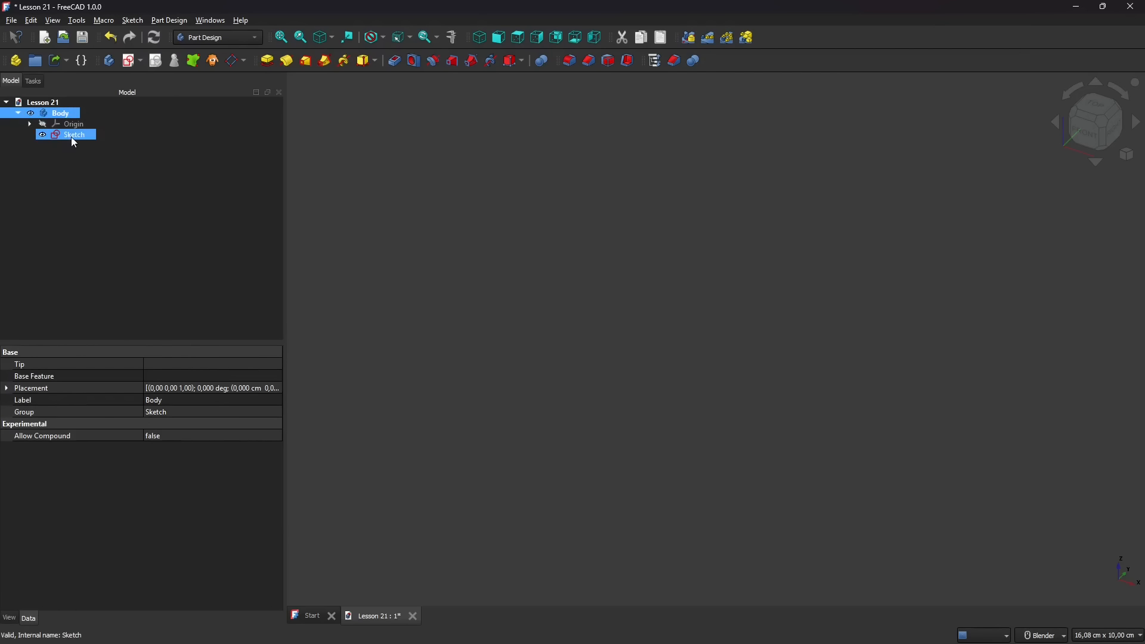
pyautogui.click(84, 163)
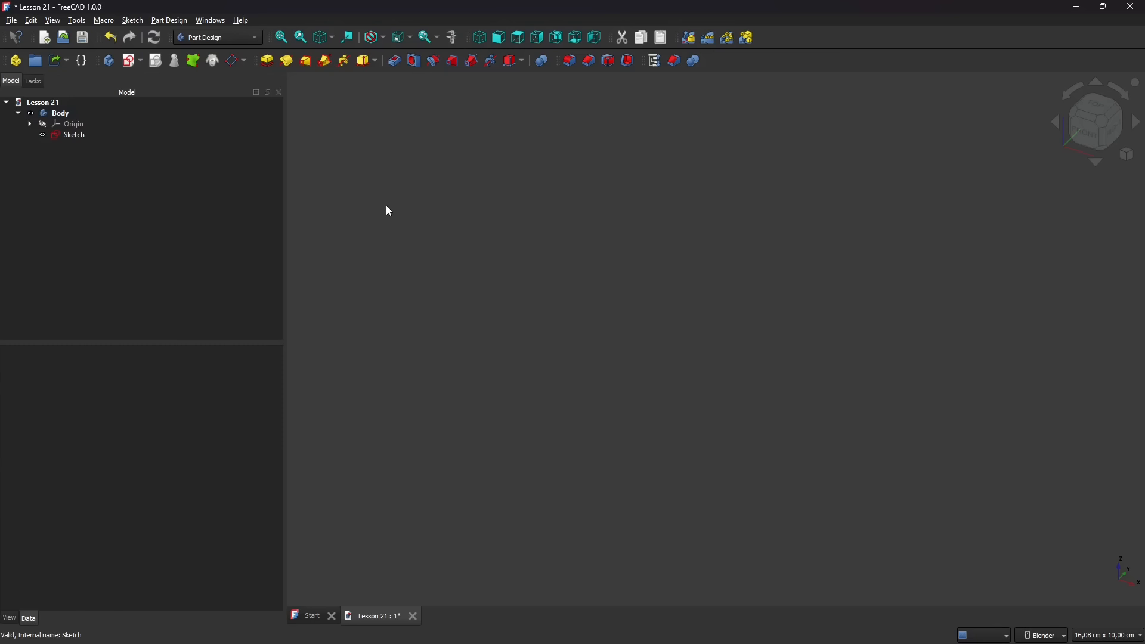
# Step: Merge the Lesson 20 document into the current Lesson 21 document
pyautogui.click(12, 20)
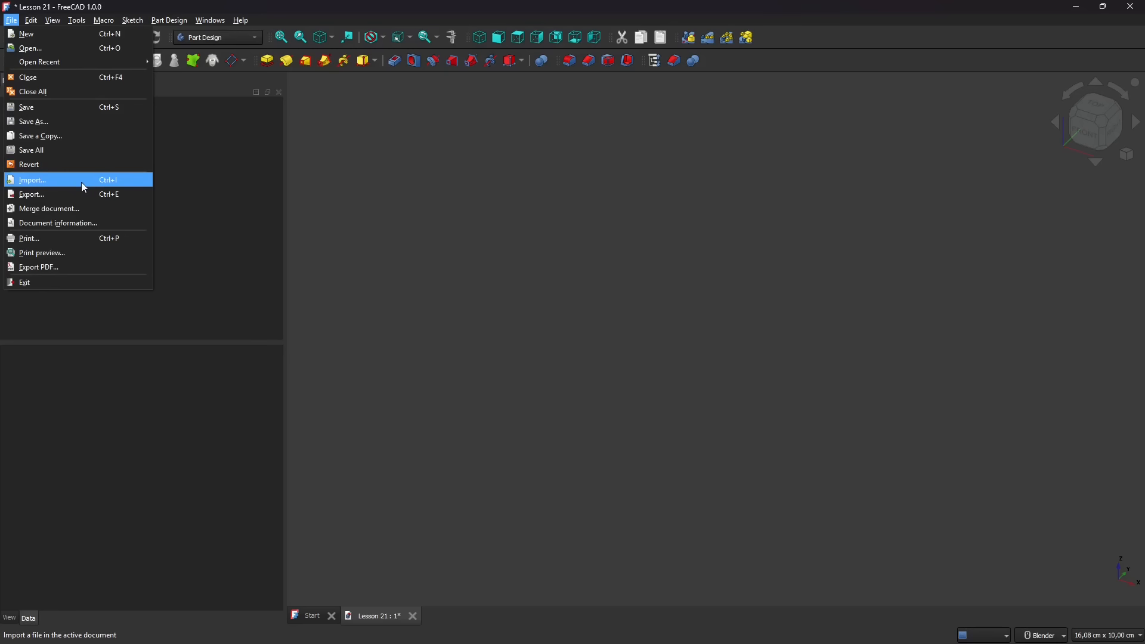
pyautogui.click(55, 213)
pyautogui.scroll(-5, 335, 399)
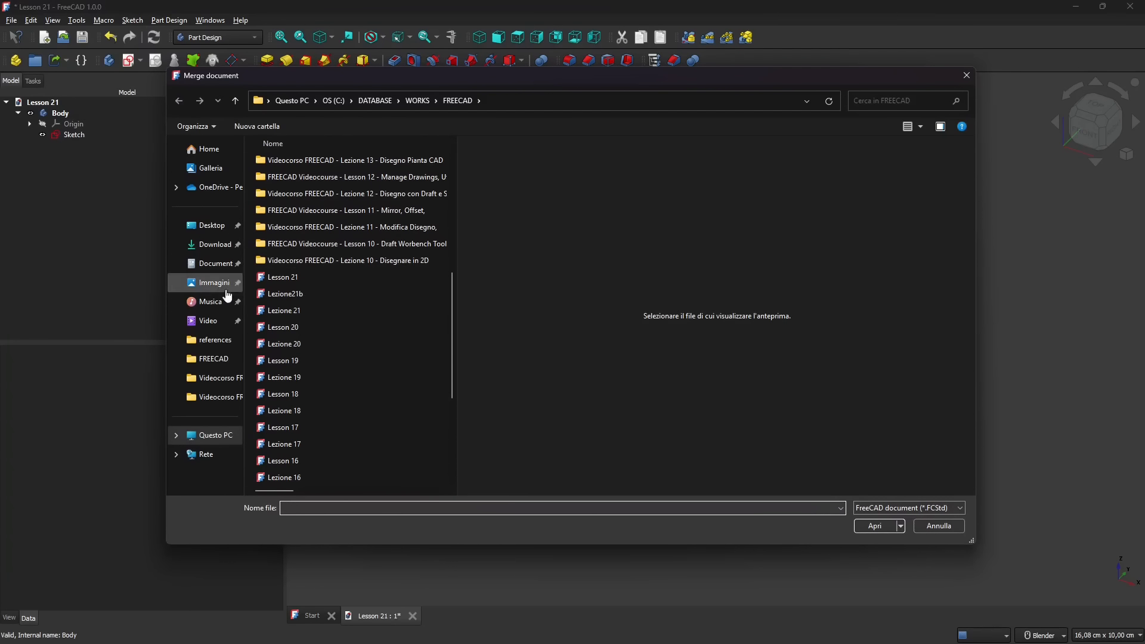
pyautogui.click(298, 329)
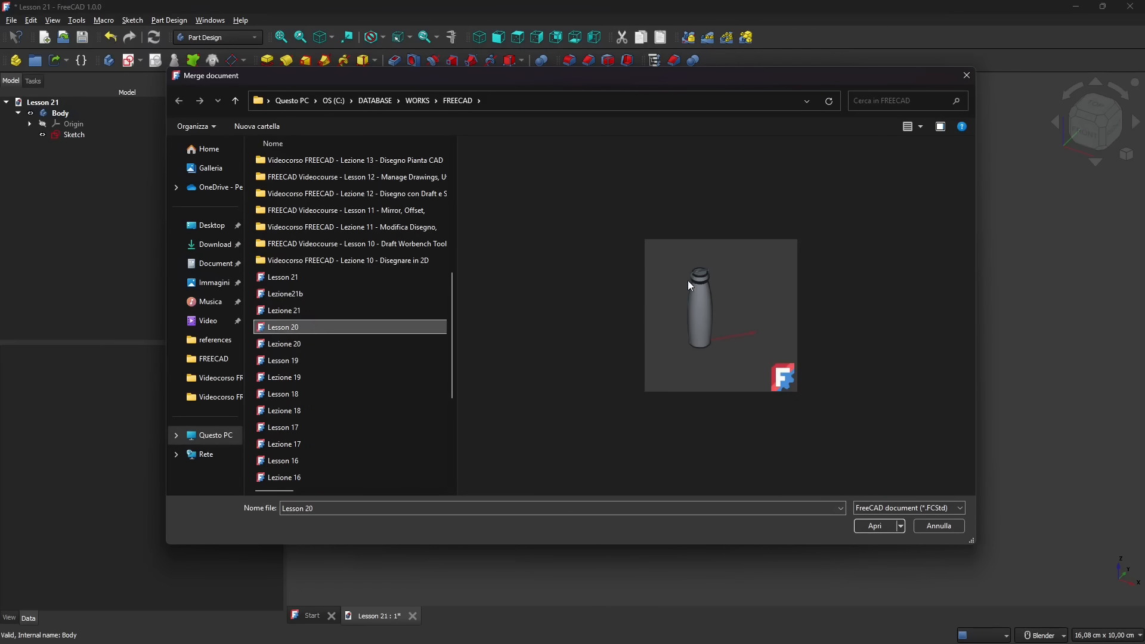
pyautogui.click(875, 527)
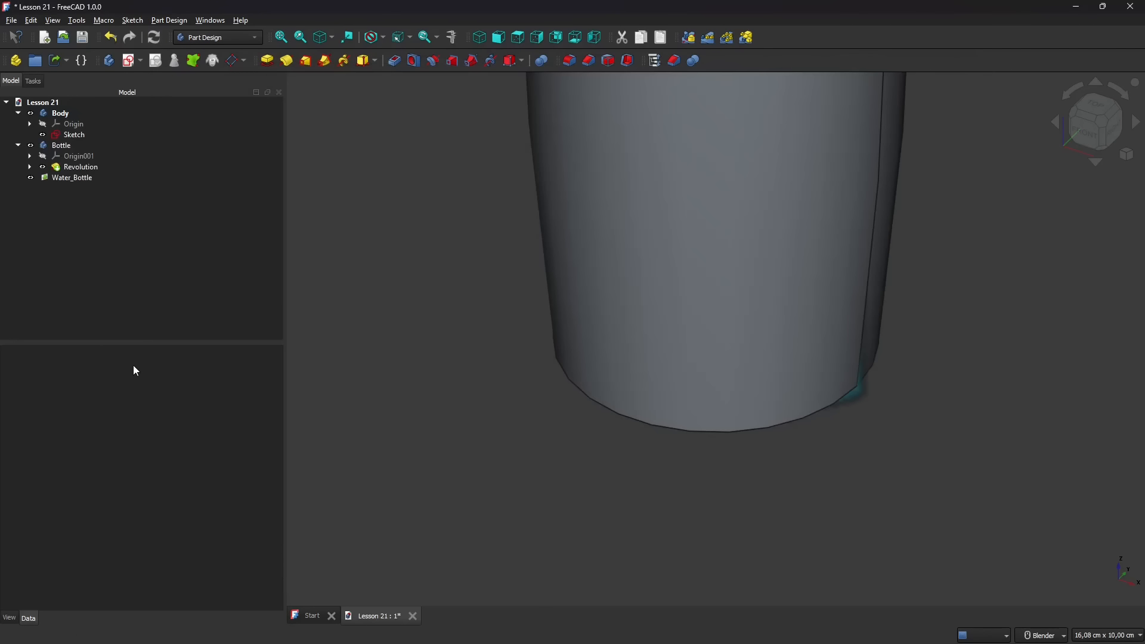
# Step: Examine the merged bottle from several angles, picking its outer side face and its base edge
pyautogui.scroll(-6, 513, 424)
pyautogui.scroll(2, 571, 384)
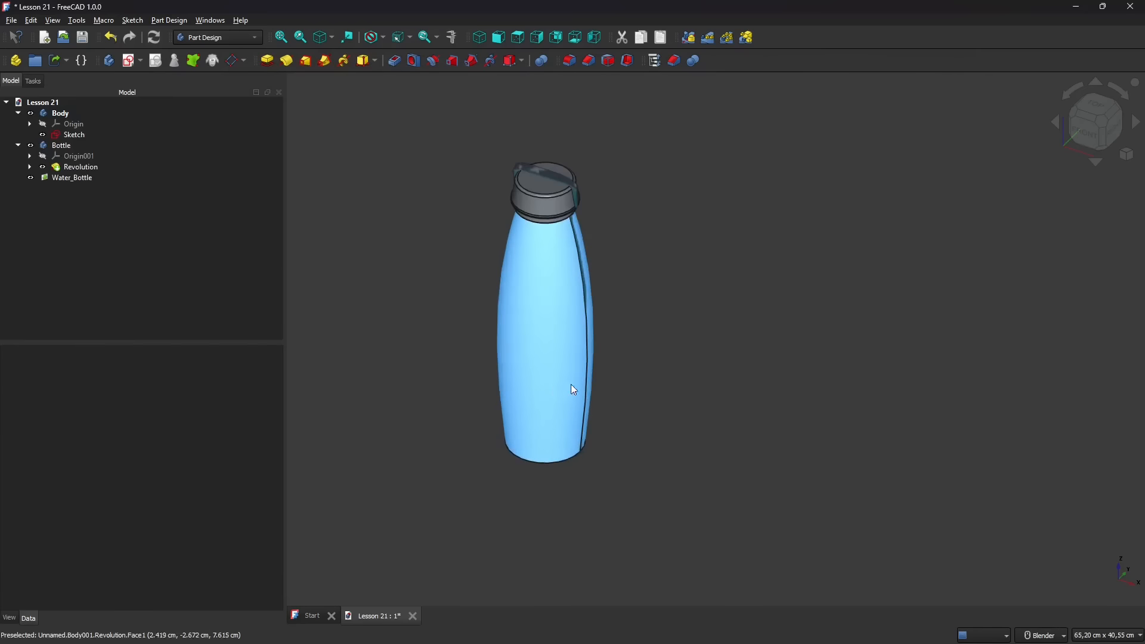
pyautogui.scroll(3, 580, 507)
pyautogui.moveTo(581, 507); pyautogui.dragTo(616, 527, button='middle')
pyautogui.scroll(-4, 581, 509)
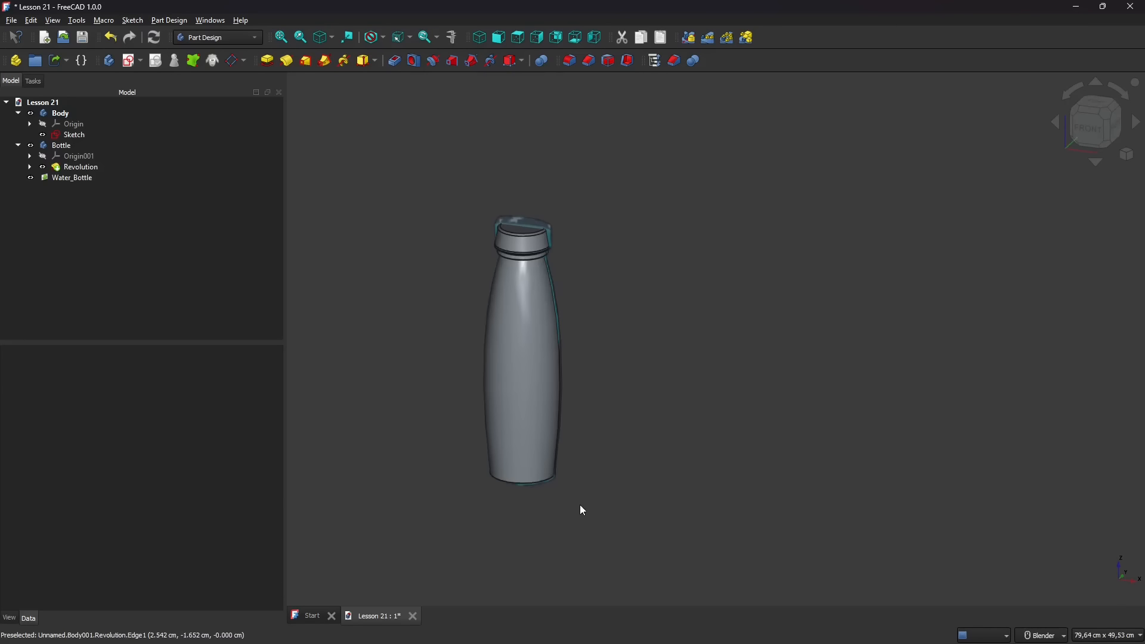
pyautogui.scroll(1, 431, 522)
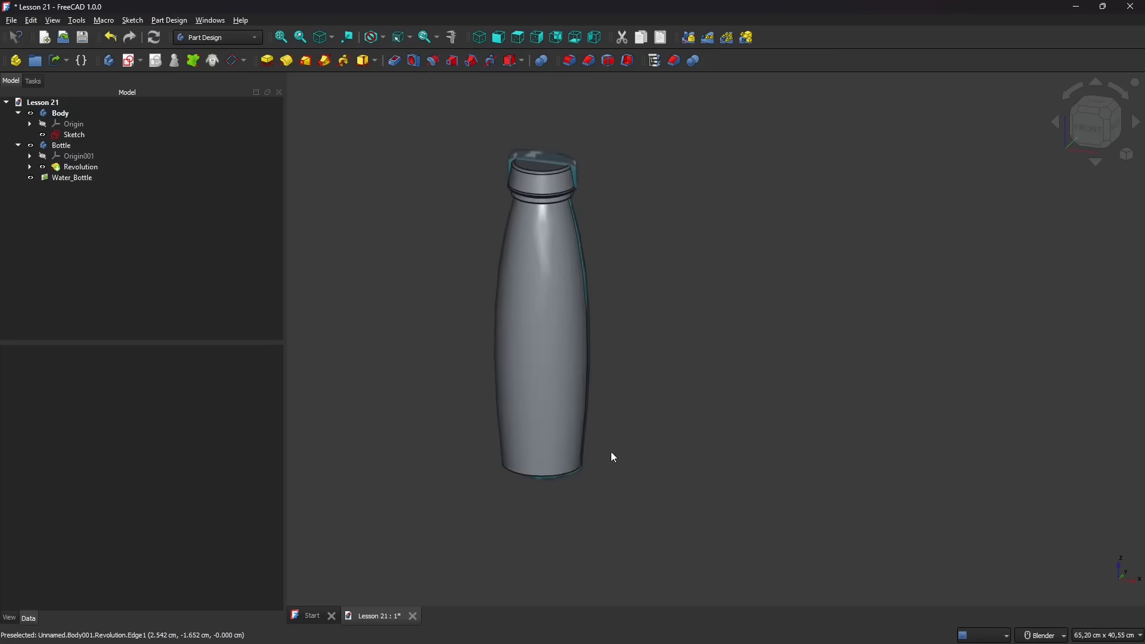
pyautogui.moveTo(544, 481); pyautogui.dragTo(597, 447, button='middle')
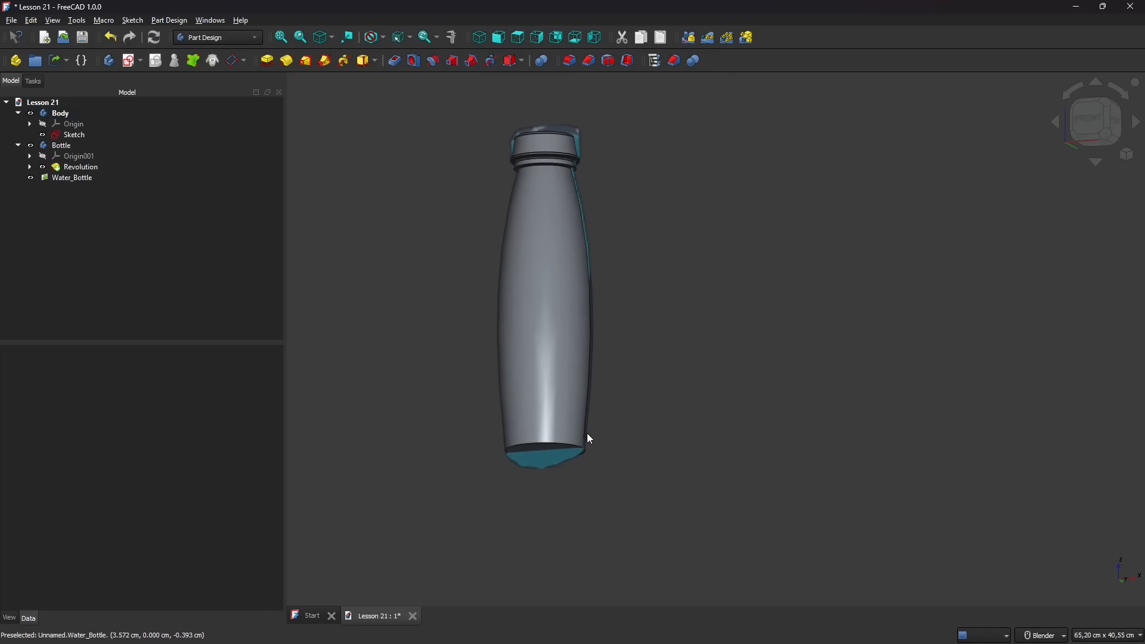
pyautogui.click(539, 245)
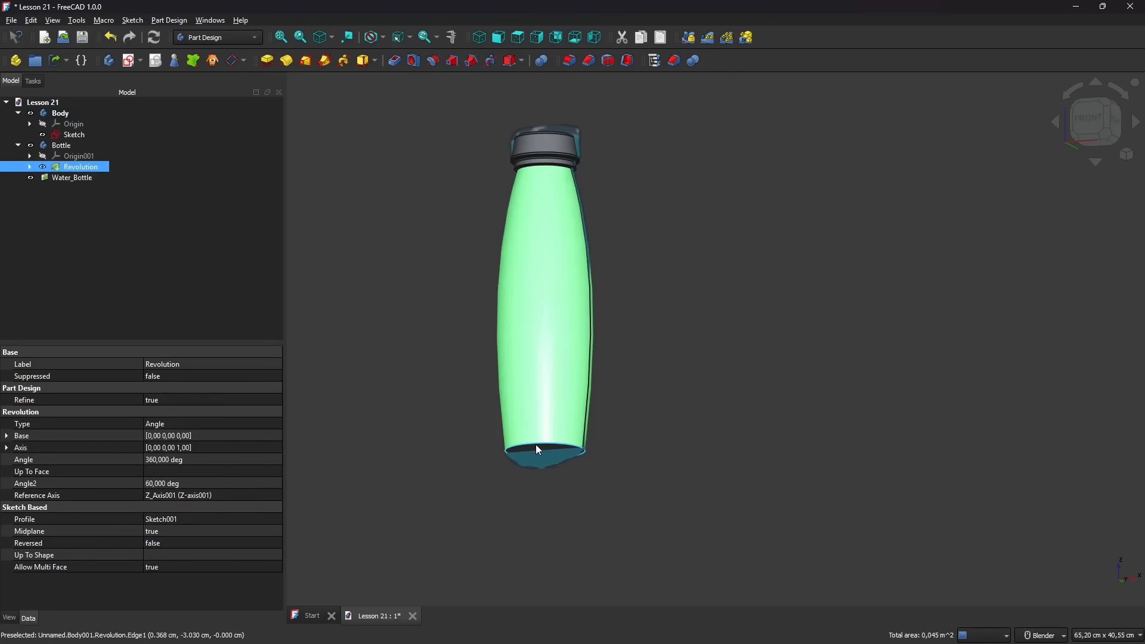
pyautogui.click(529, 452)
pyautogui.moveTo(568, 141); pyautogui.dragTo(584, 396, button='middle')
# Step: Create a Draft facebinder from the circular top face of the bottle's cap
pyautogui.click(542, 134)
pyautogui.scroll(3, 516, 265)
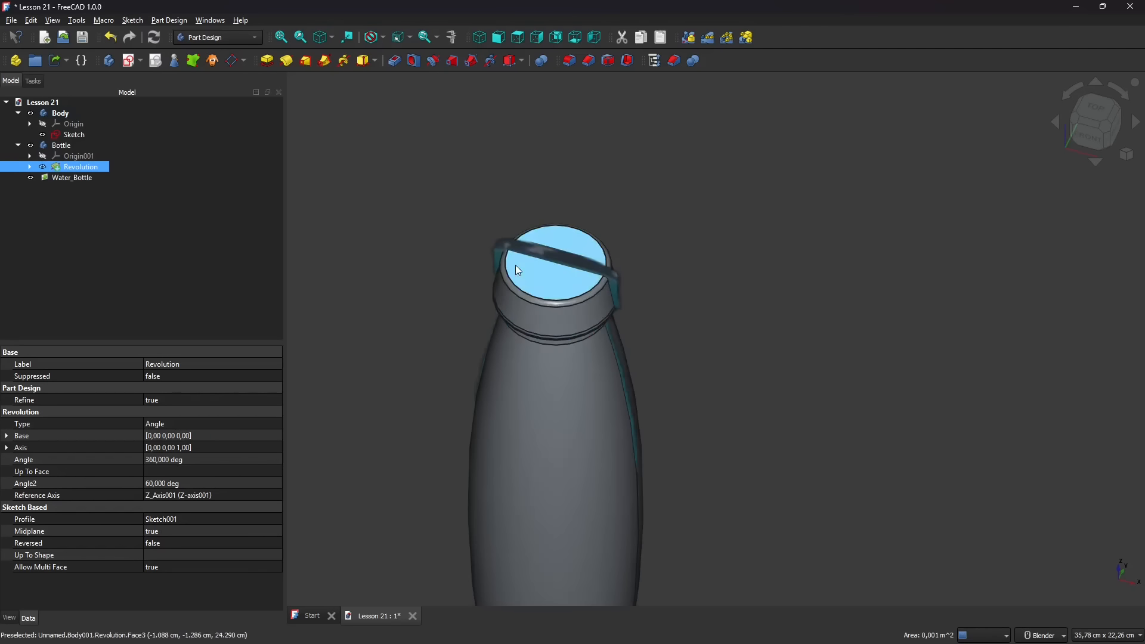
pyautogui.moveTo(518, 270); pyautogui.dragTo(543, 282, button='middle')
pyautogui.scroll(-3, 547, 283)
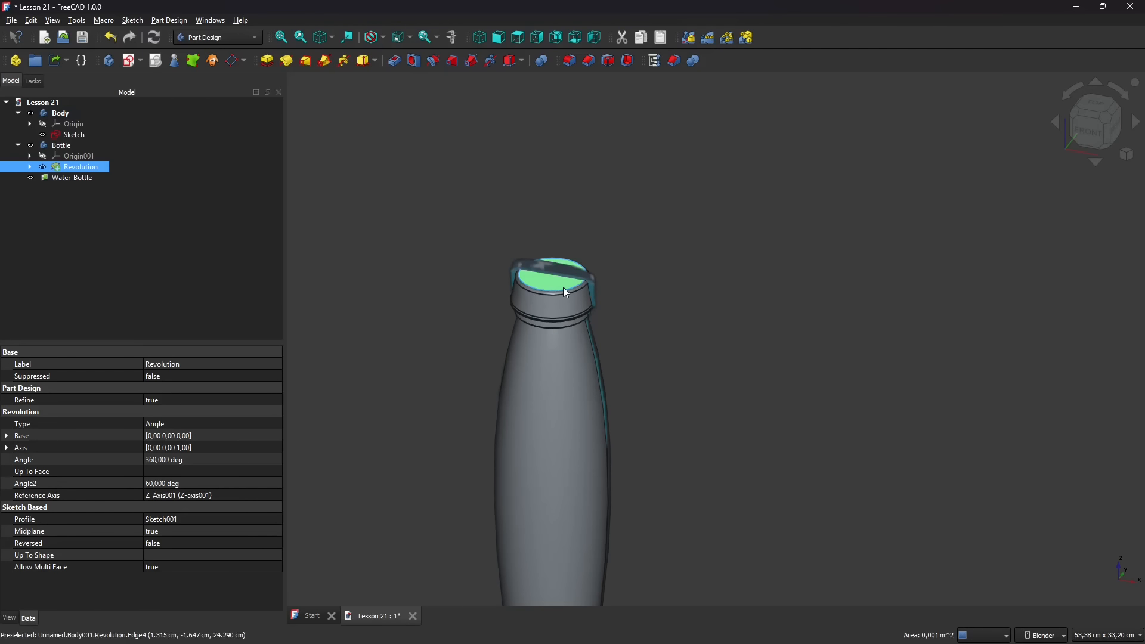
pyautogui.click(213, 37)
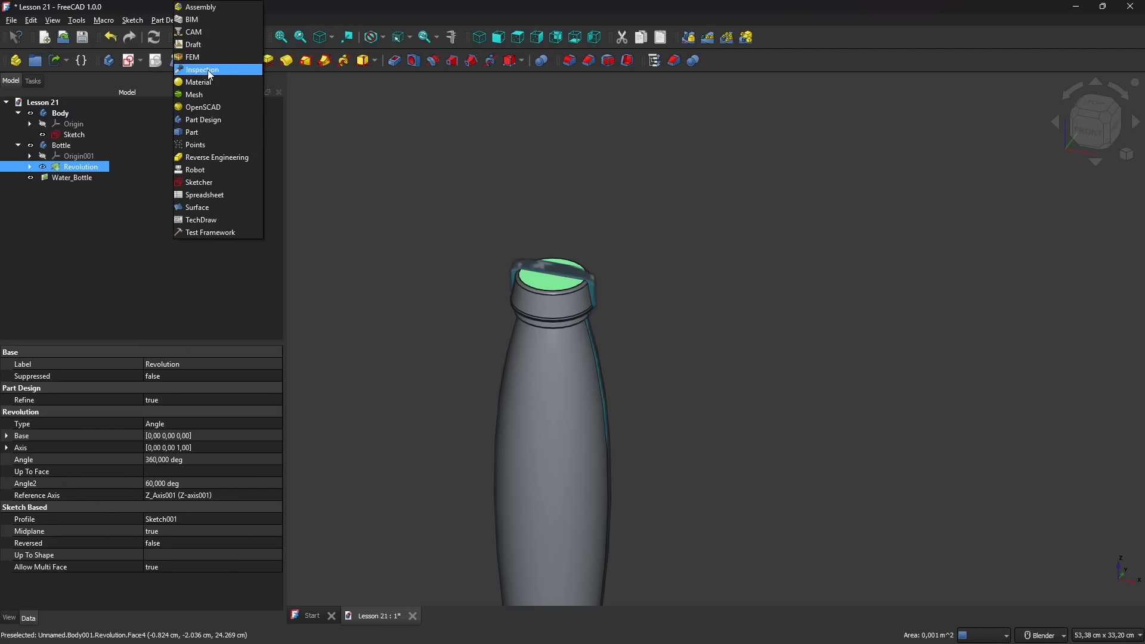
pyautogui.click(200, 43)
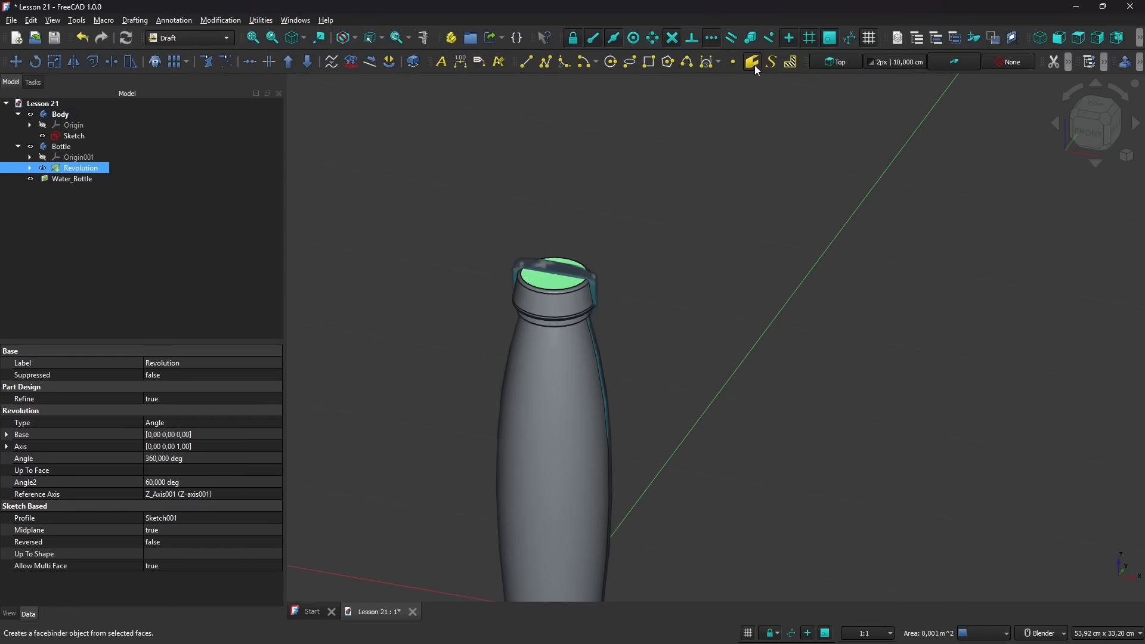
pyautogui.click(753, 62)
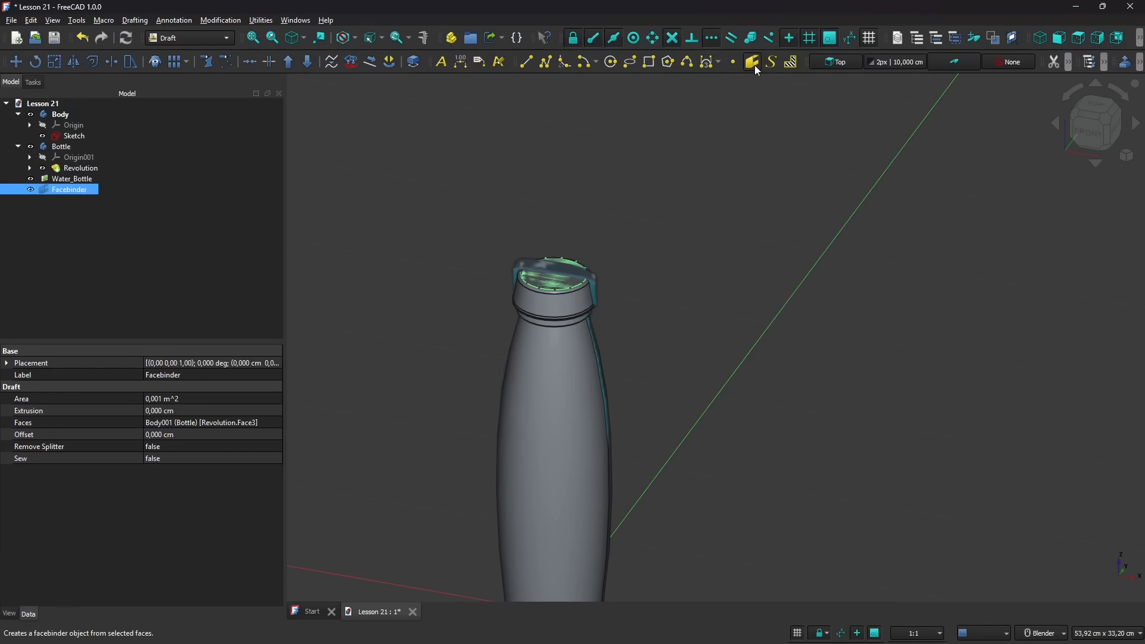
# Step: Convert the facebinder into a sketch with the Draft to Sketch command
pyautogui.click(62, 264)
pyautogui.click(63, 193)
pyautogui.click(350, 61)
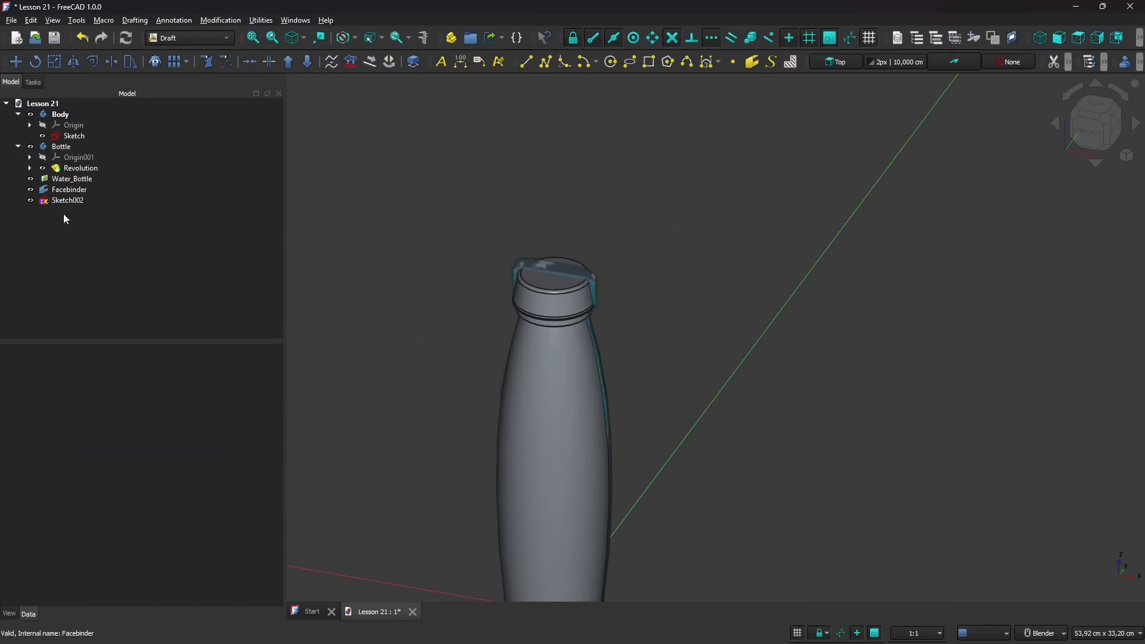
# Step: Open the sketch converted from the facebinder, inspect its circle element, and close it
pyautogui.click(70, 200)
pyautogui.doubleClick(73, 202)
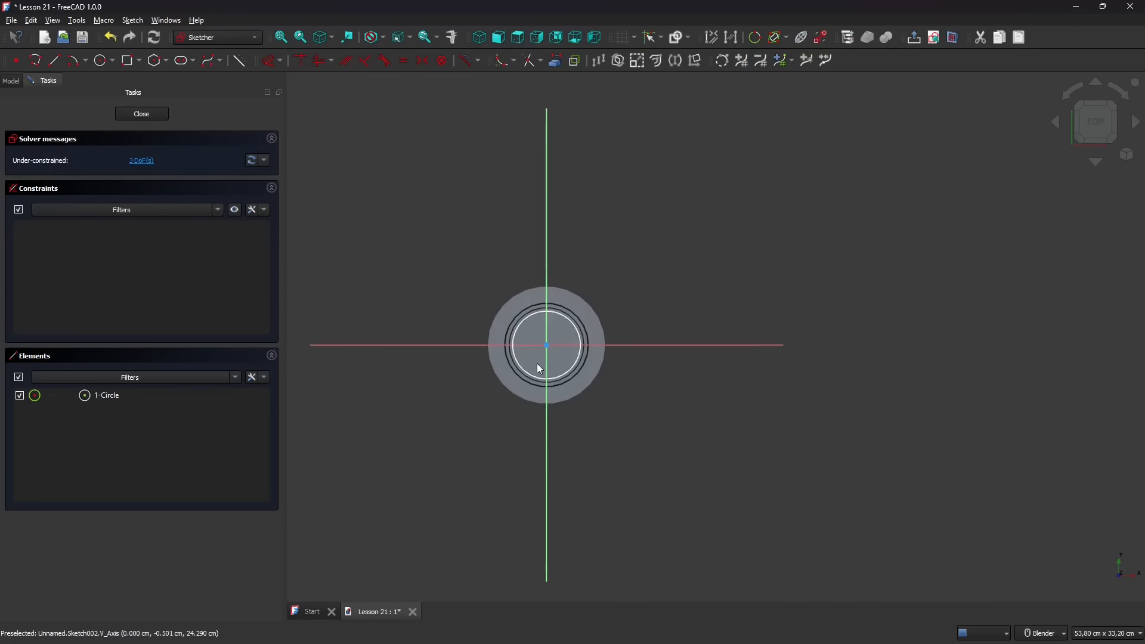
pyautogui.click(534, 278)
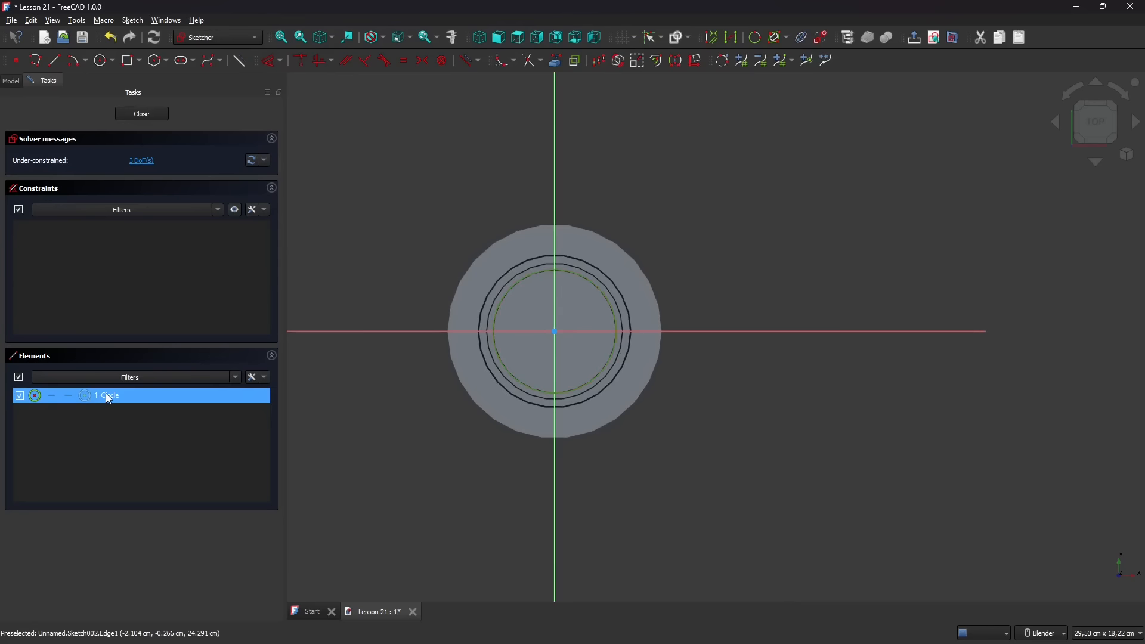
pyautogui.click(143, 114)
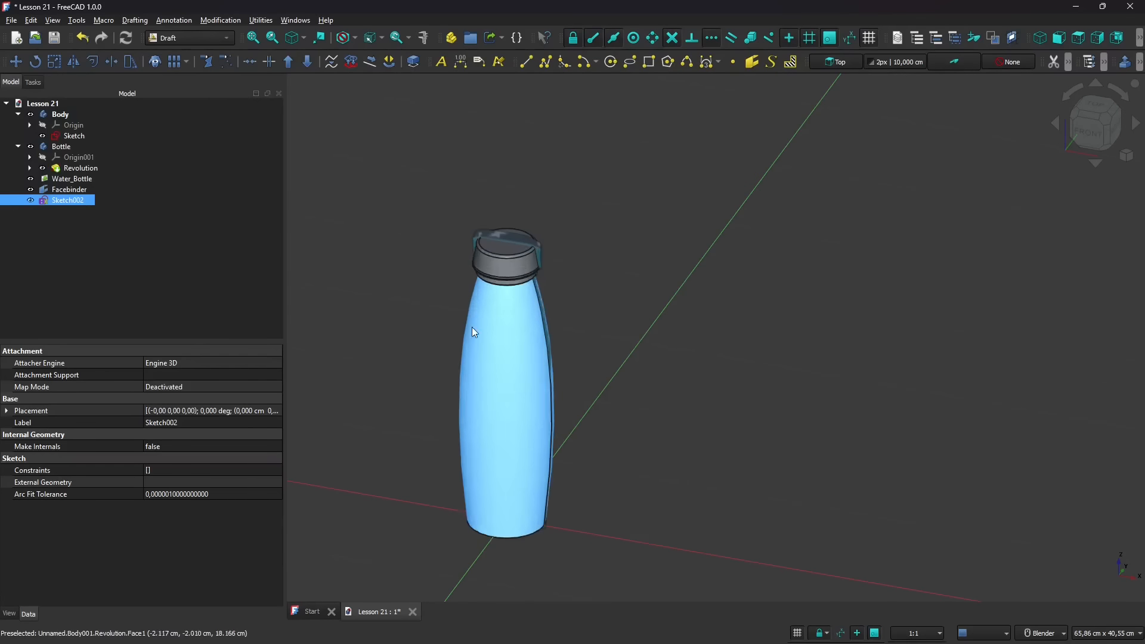
# Step: Create a Shape 2D View of the bottle from the bottom view with its base edge selected, and check the projection
pyautogui.moveTo(475, 391); pyautogui.dragTo(514, 430, button='middle')
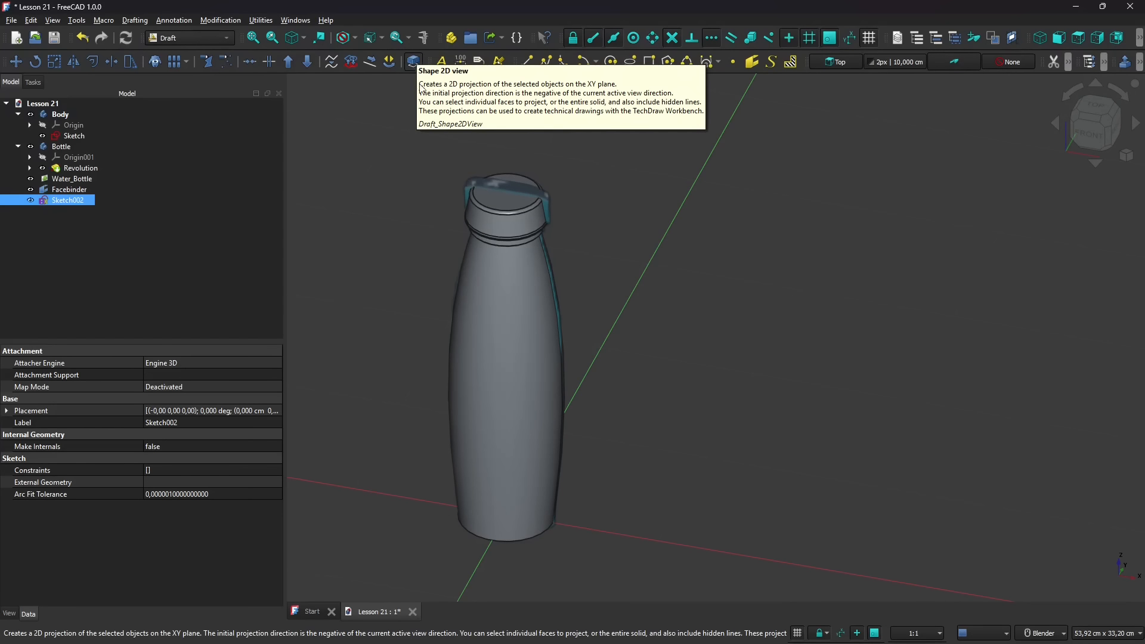
pyautogui.moveTo(553, 411); pyautogui.dragTo(1055, 230, button='middle')
pyautogui.click(1096, 139)
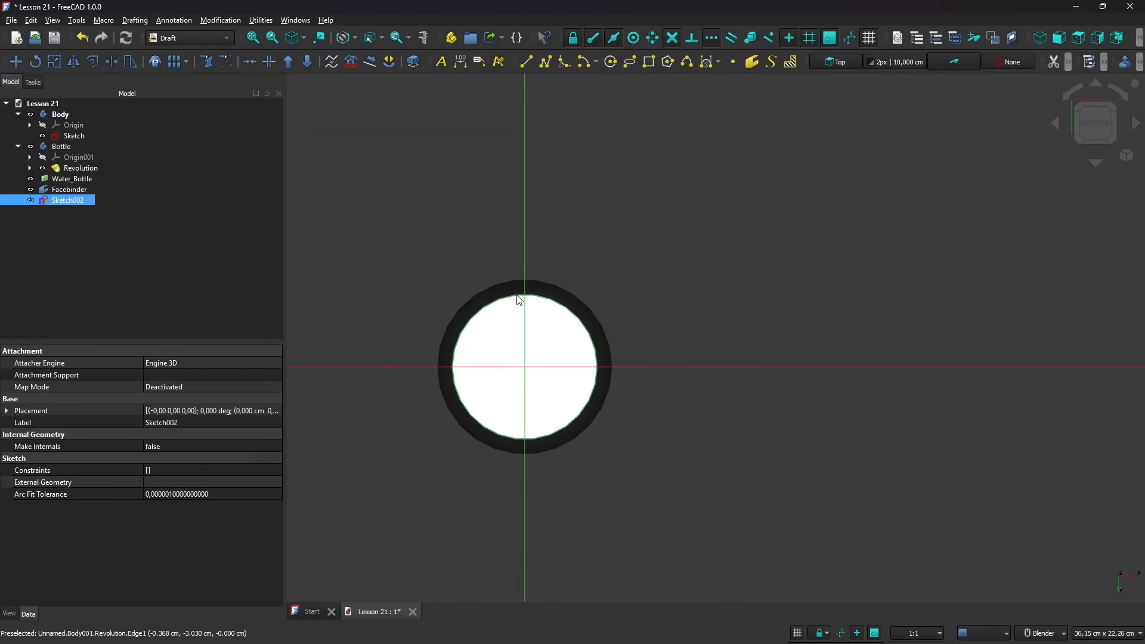
pyautogui.click(519, 301)
pyautogui.click(414, 62)
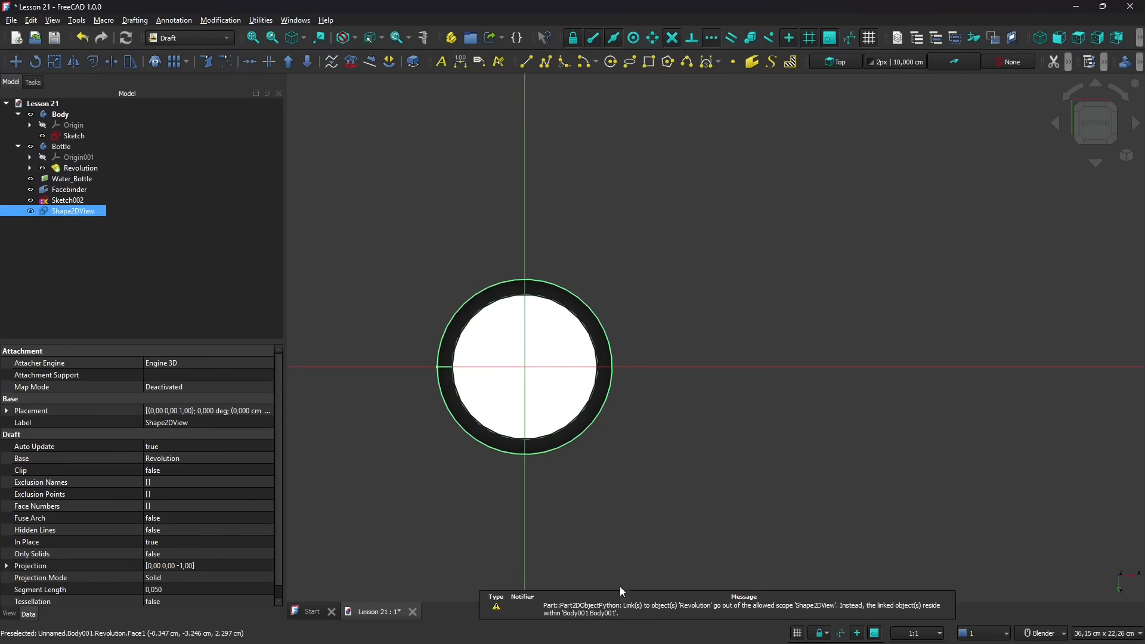
pyautogui.moveTo(733, 283); pyautogui.dragTo(726, 437, button='middle')
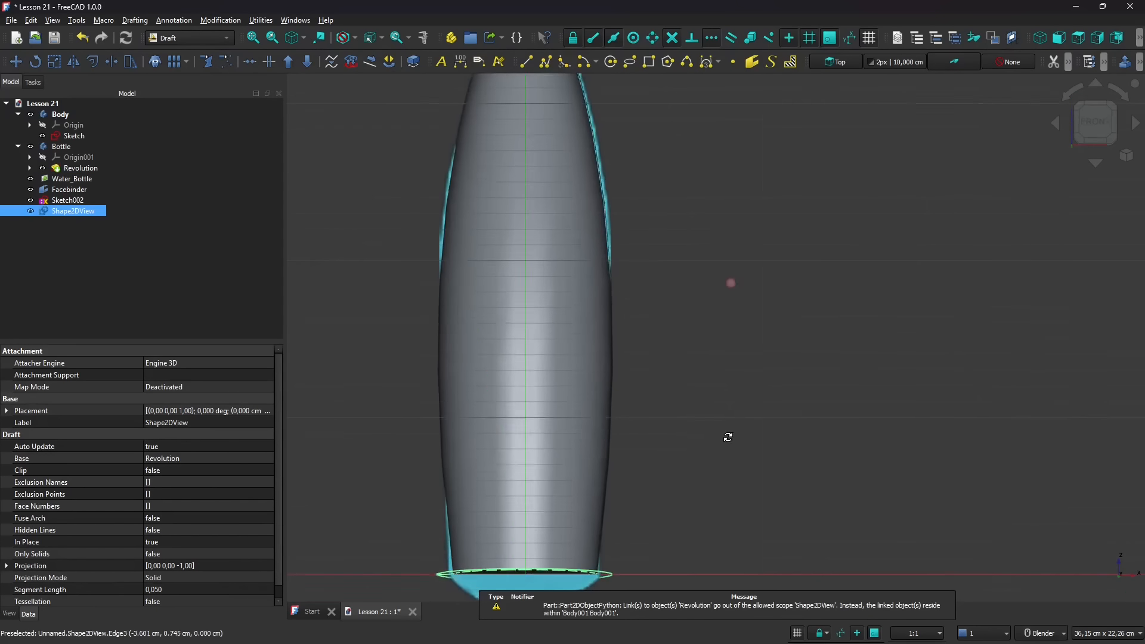
# Step: Convert the Shape 2D View projection at the bottle's base into a sketch with the Draft to Sketch command
pyautogui.scroll(-3, 680, 418)
pyautogui.moveTo(633, 479); pyautogui.dragTo(624, 546, button='middle')
pyautogui.scroll(2, 612, 485)
pyautogui.click(620, 484)
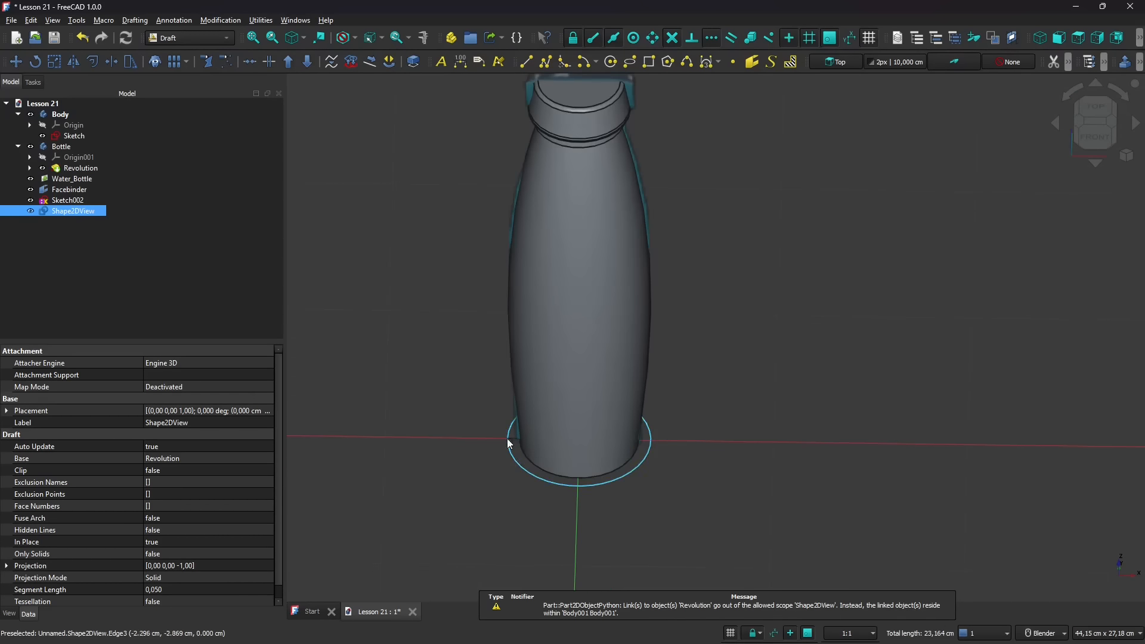
pyautogui.click(908, 571)
pyautogui.moveTo(546, 444); pyautogui.dragTo(614, 362, button='middle')
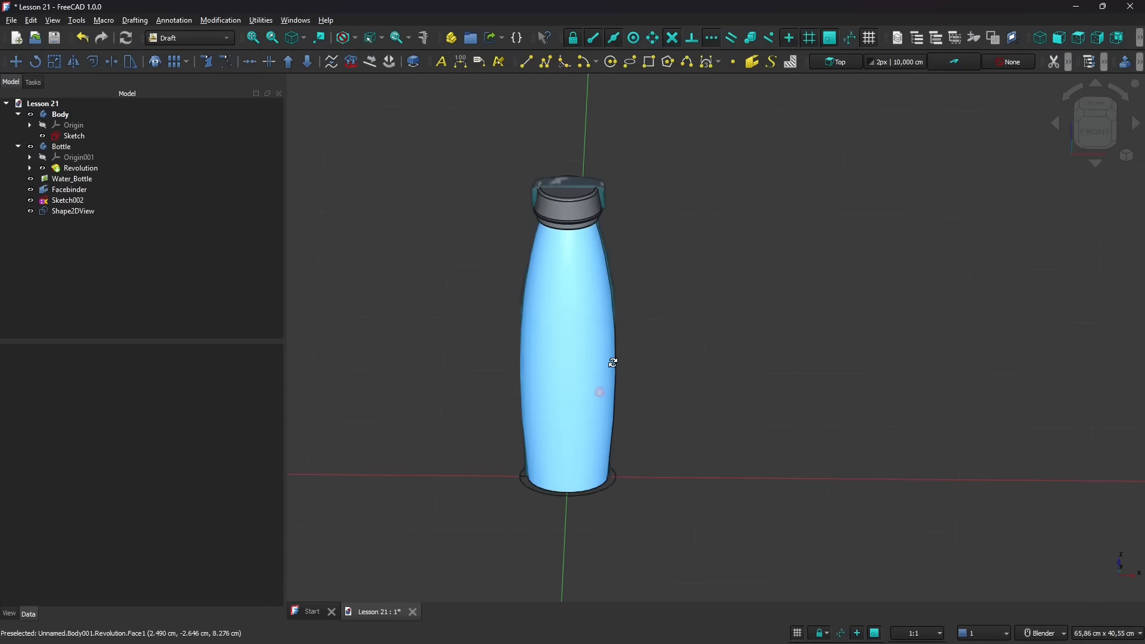
pyautogui.moveTo(574, 315); pyautogui.dragTo(565, 327, button='middle')
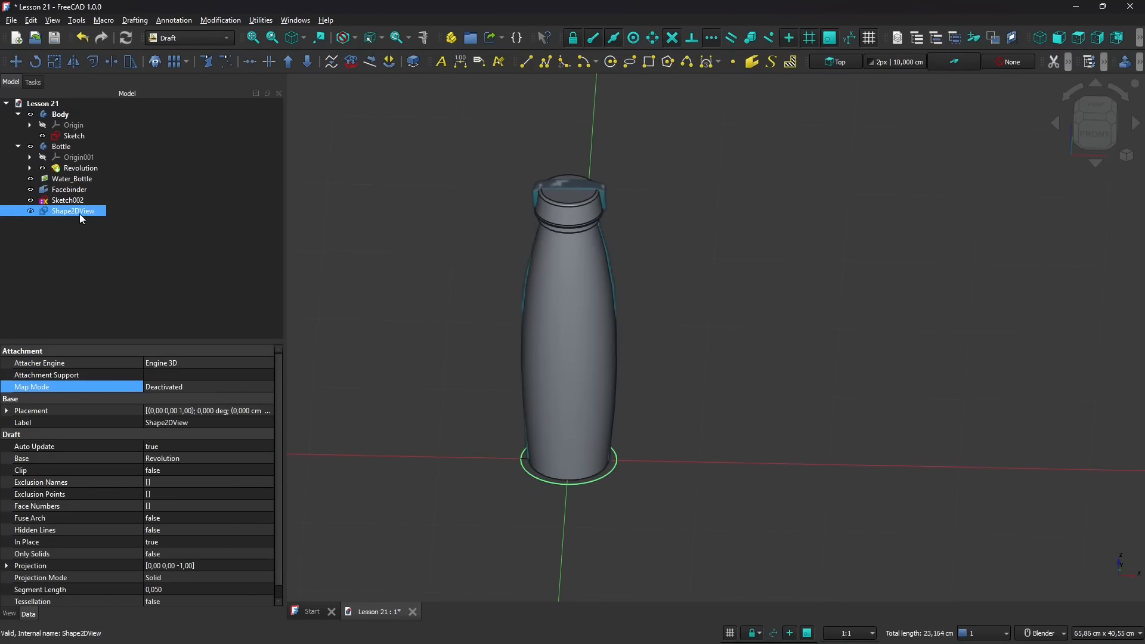
pyautogui.click(352, 62)
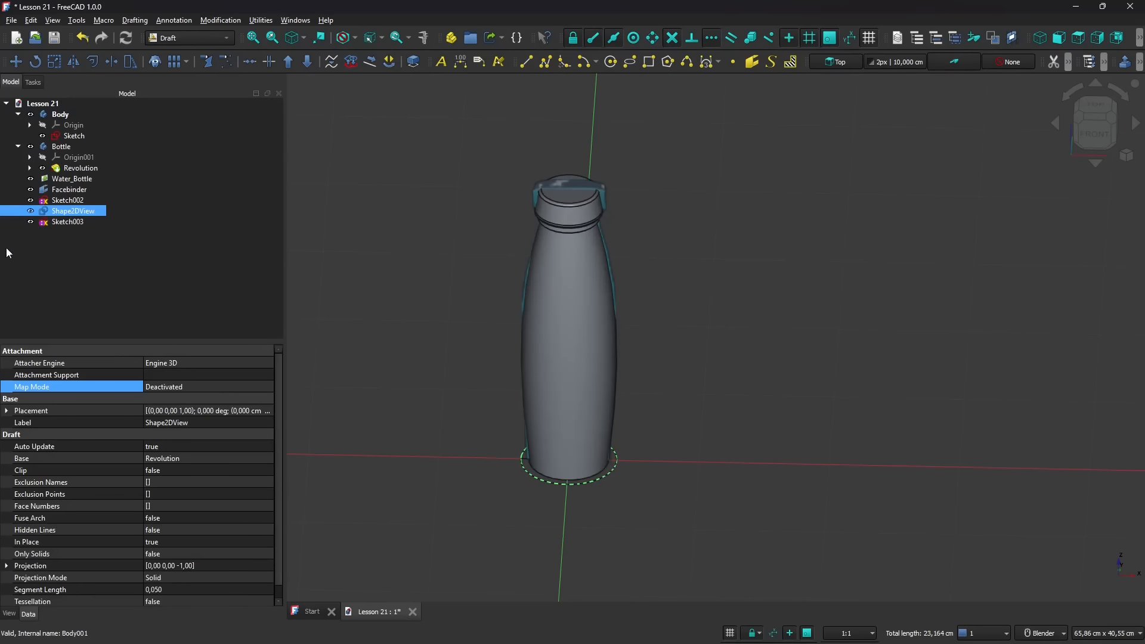
# Step: Select the two sketches converted from the facebinder and the projection, and switch to the Part Design workbench
pyautogui.click(59, 224)
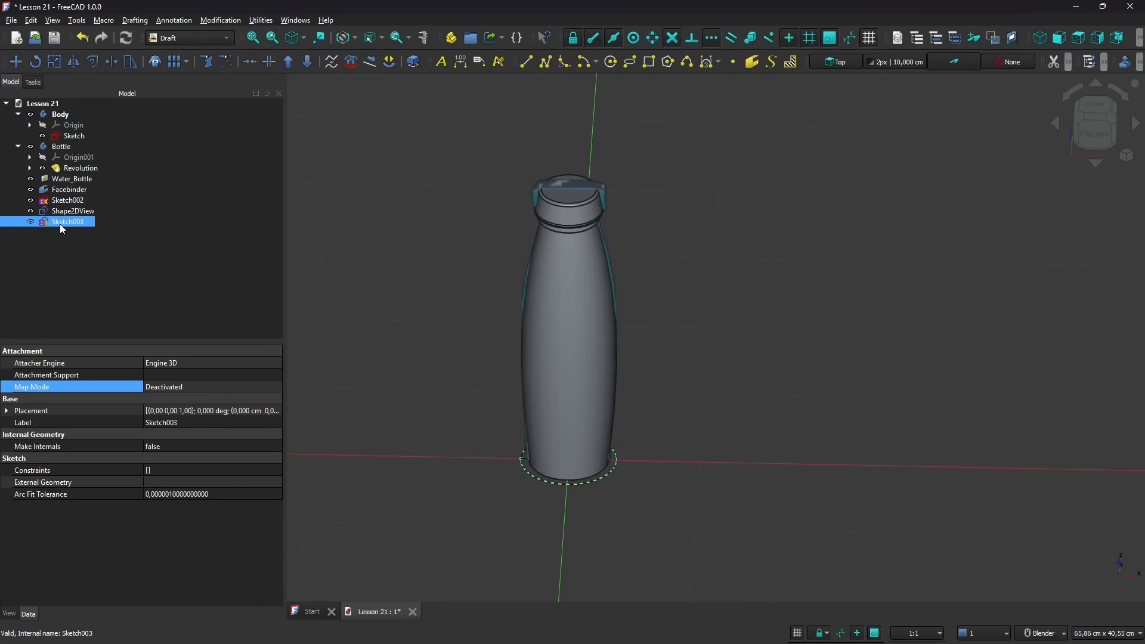
pyautogui.keyDown('ctrl'); pyautogui.click(72, 212); pyautogui.keyUp('ctrl')
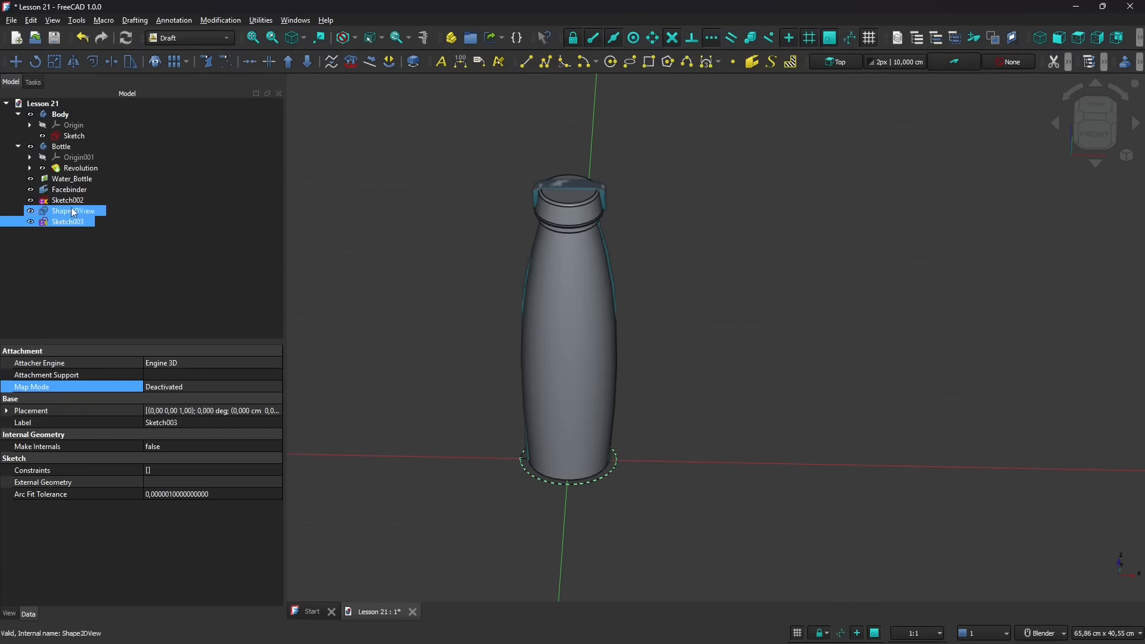
pyautogui.keyDown('ctrl'); pyautogui.click(69, 202); pyautogui.keyUp('ctrl')
pyautogui.keyDown('ctrl'); pyautogui.click(73, 212); pyautogui.keyUp('ctrl')
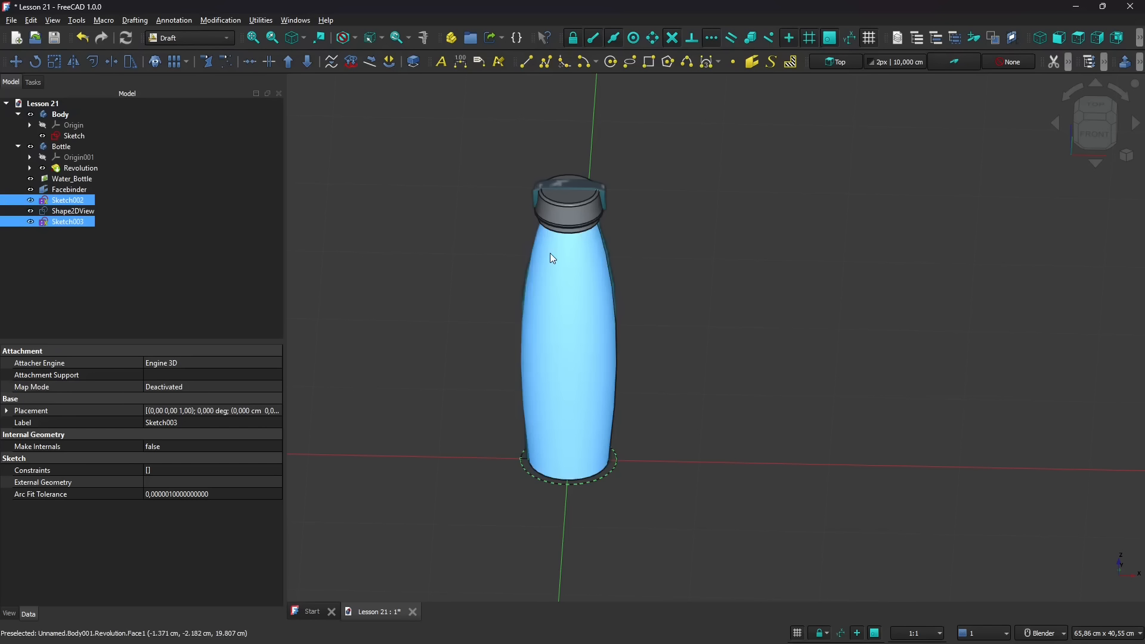
pyautogui.click(215, 37)
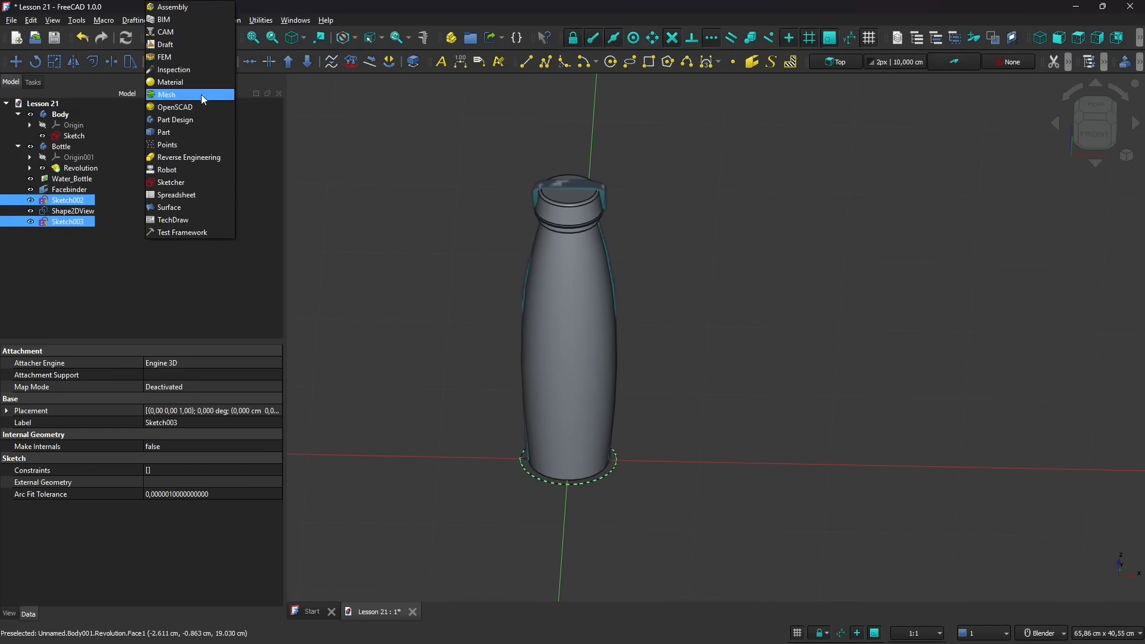
pyautogui.click(178, 119)
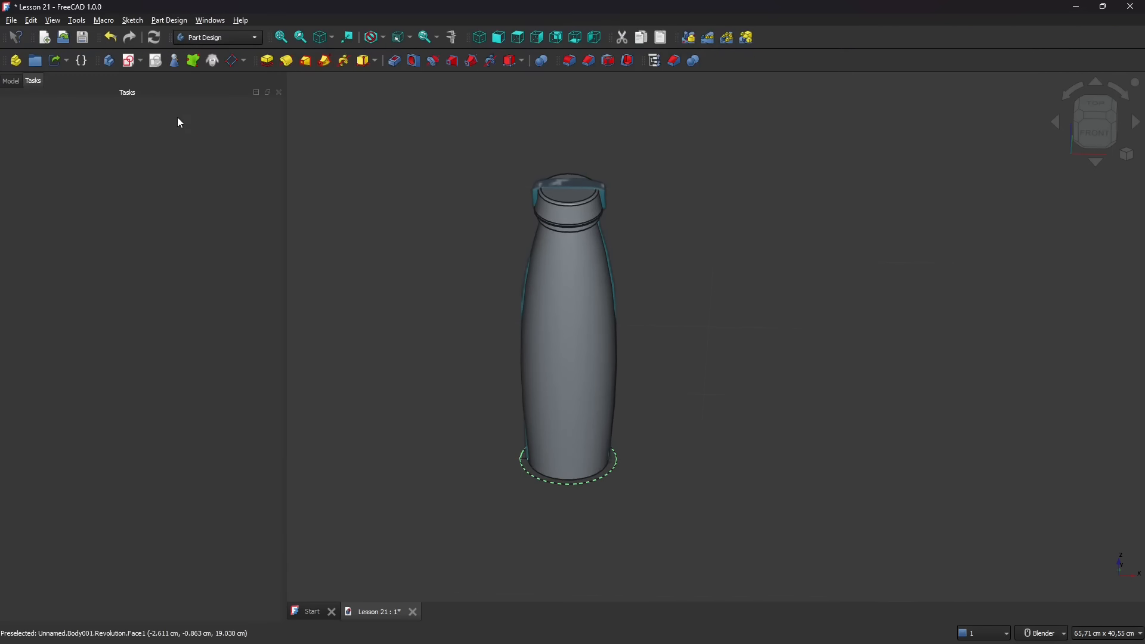
pyautogui.moveTo(642, 393); pyautogui.dragTo(709, 450, button='middle')
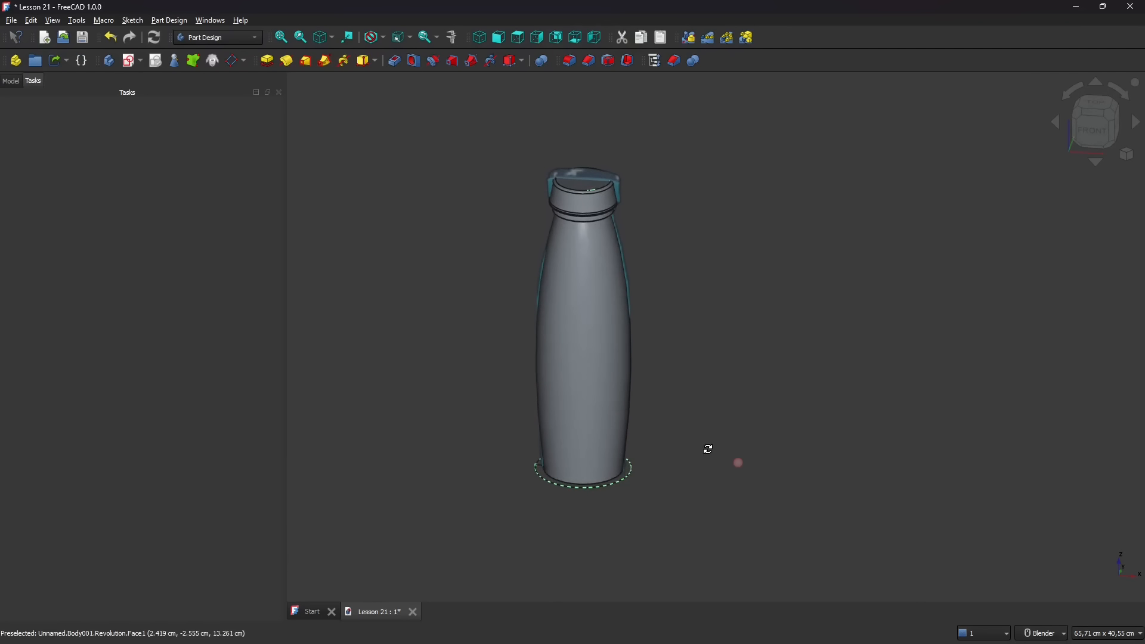
# Step: Delete the Shape2DView and the Facebinder from the model tree, keeping the two converted sketches
pyautogui.click(18, 83)
pyautogui.click(173, 230)
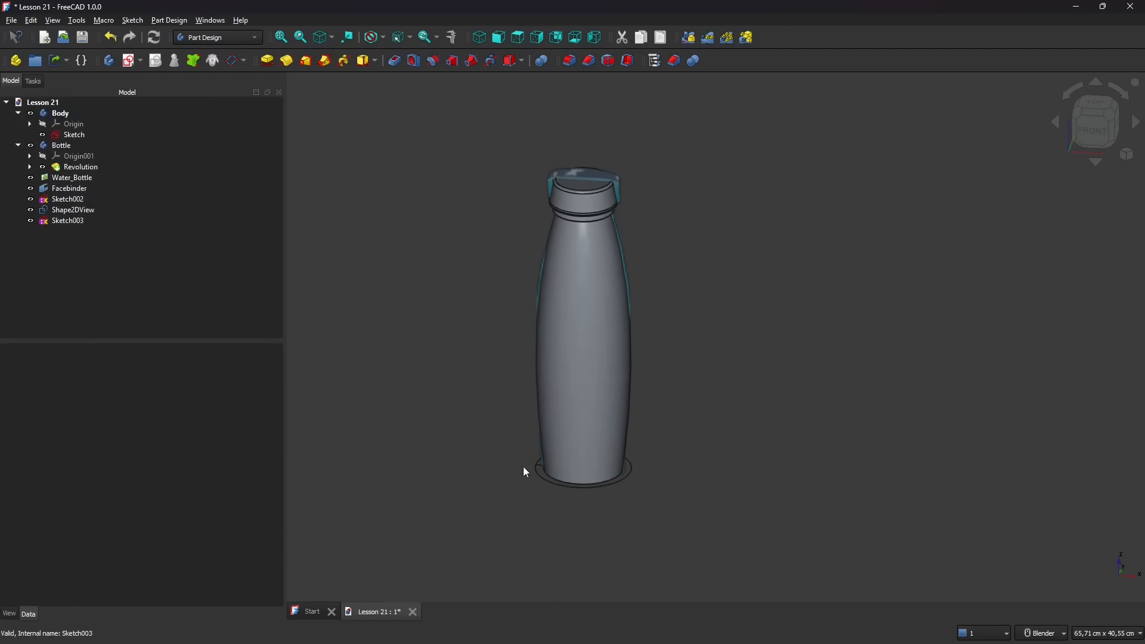
pyautogui.click(549, 485)
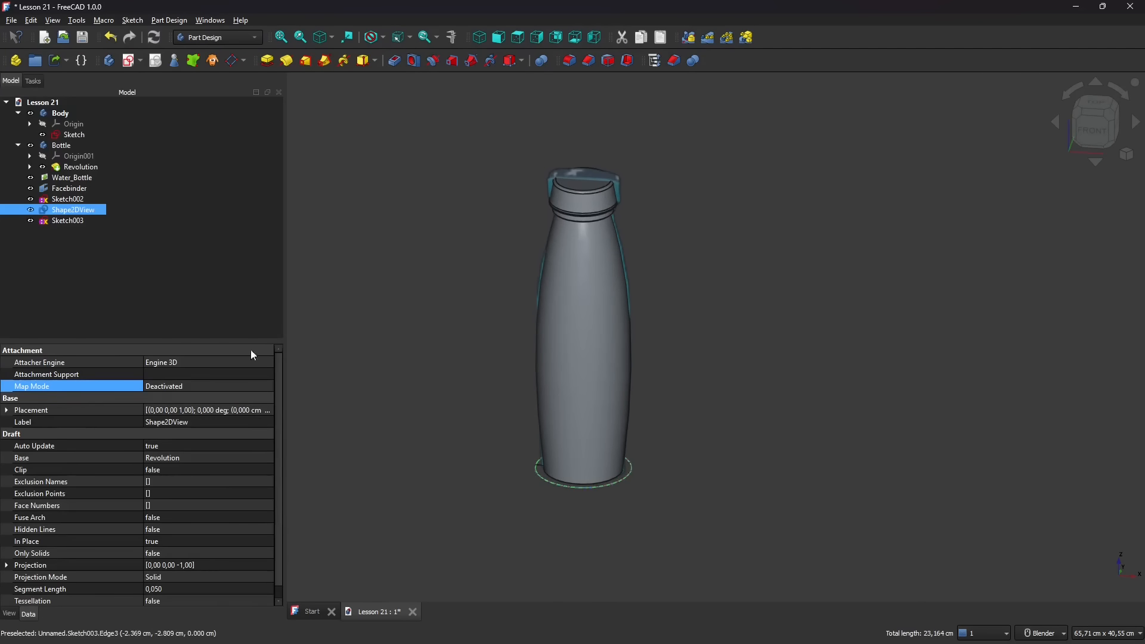
pyautogui.click(66, 250)
pyautogui.click(71, 213)
pyautogui.press('Delete')
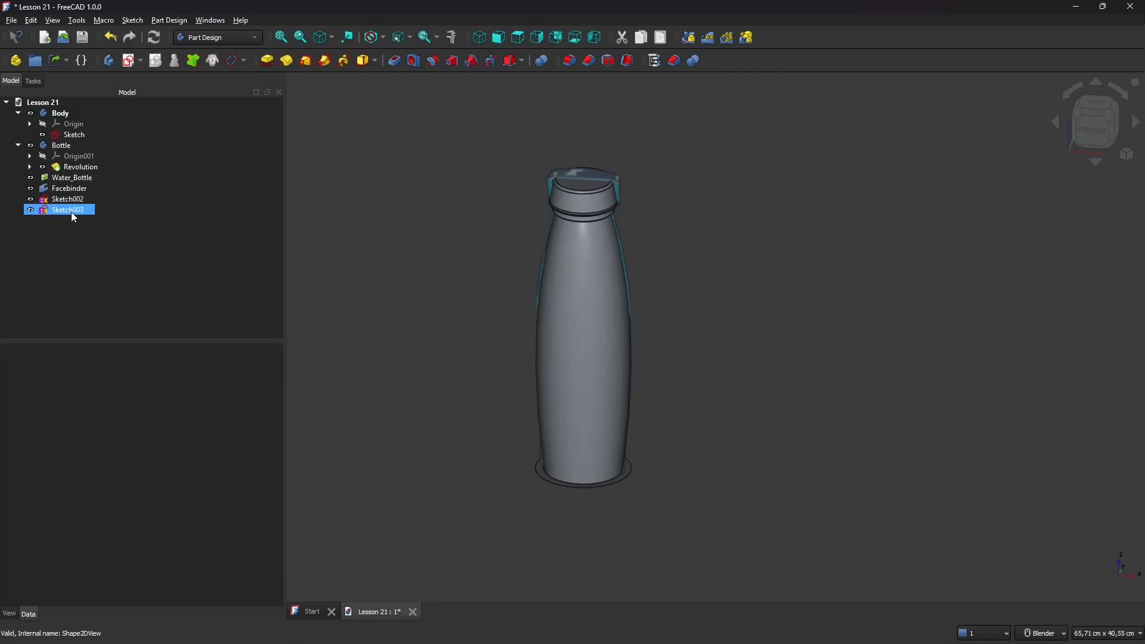
pyautogui.click(67, 190)
pyautogui.press('Delete')
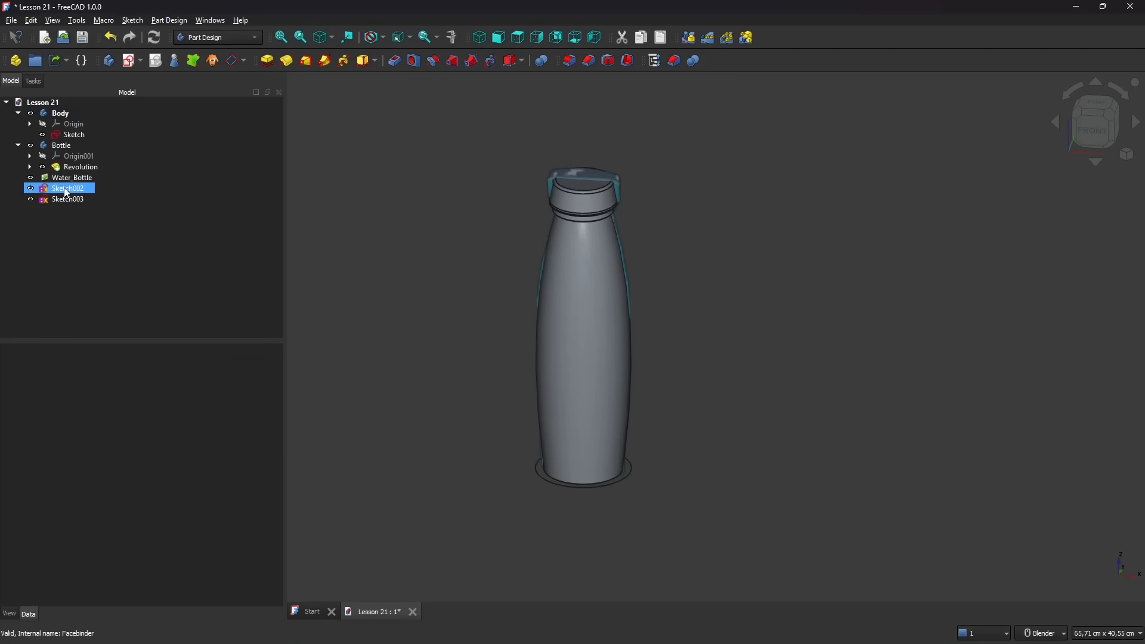
# Step: Open the sketch converted from the base projection for editing and show the model in wireframe draw style
pyautogui.click(68, 199)
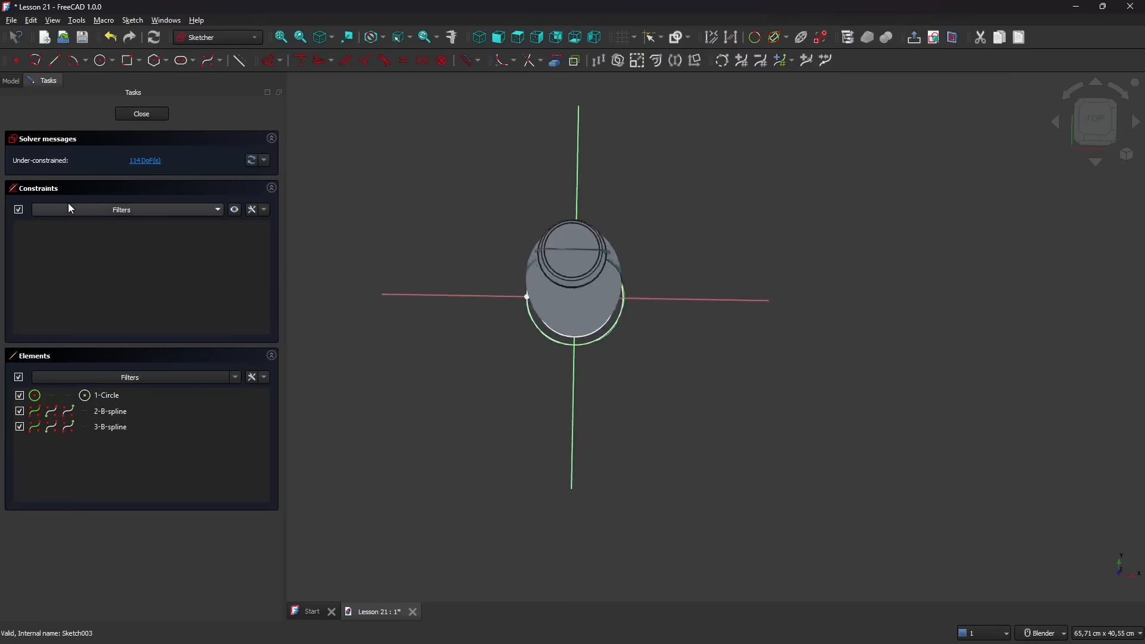
pyautogui.scroll(2, 571, 298)
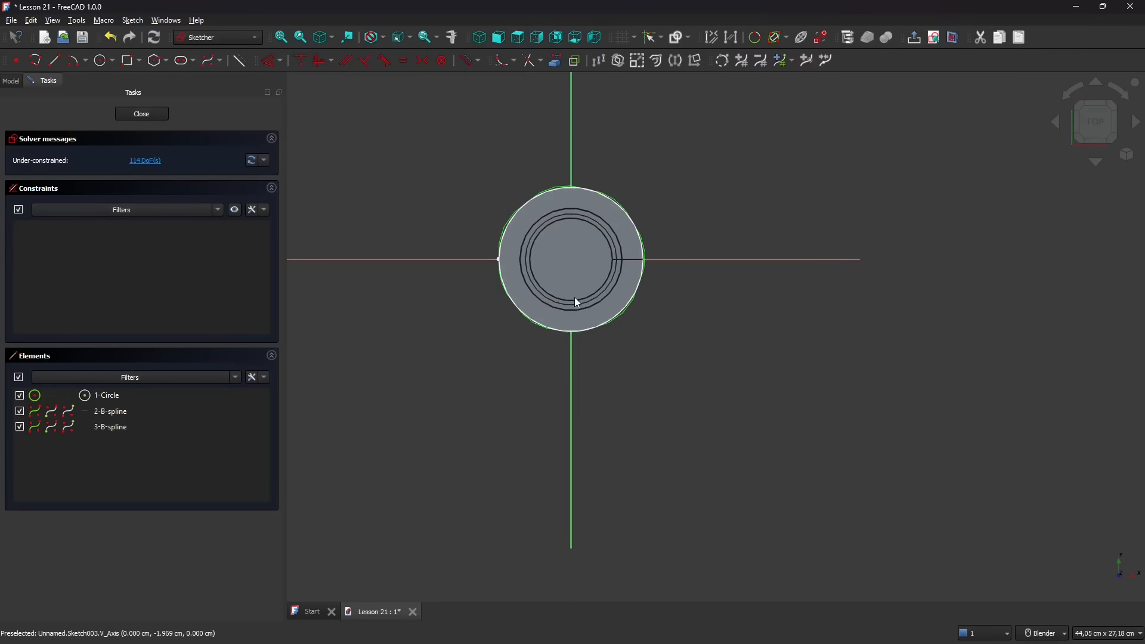
pyautogui.click(376, 37)
pyautogui.click(401, 82)
pyautogui.scroll(3, 562, 249)
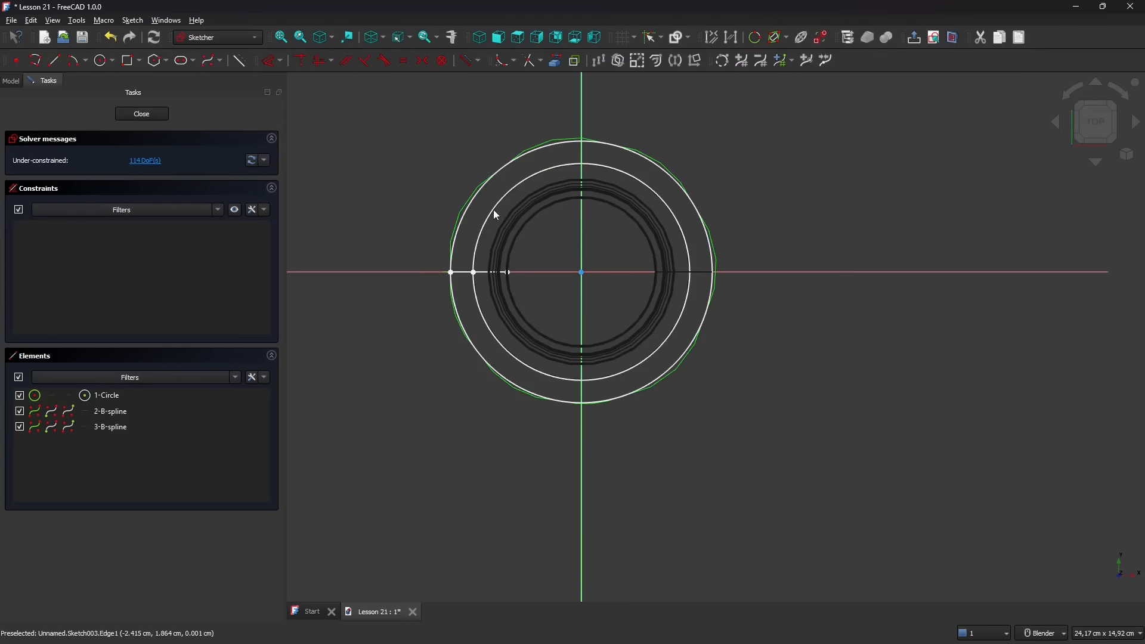
# Step: Delete the two outer B-splines from the base projection sketch, keeping only the circle, and close the sketch
pyautogui.click(696, 216)
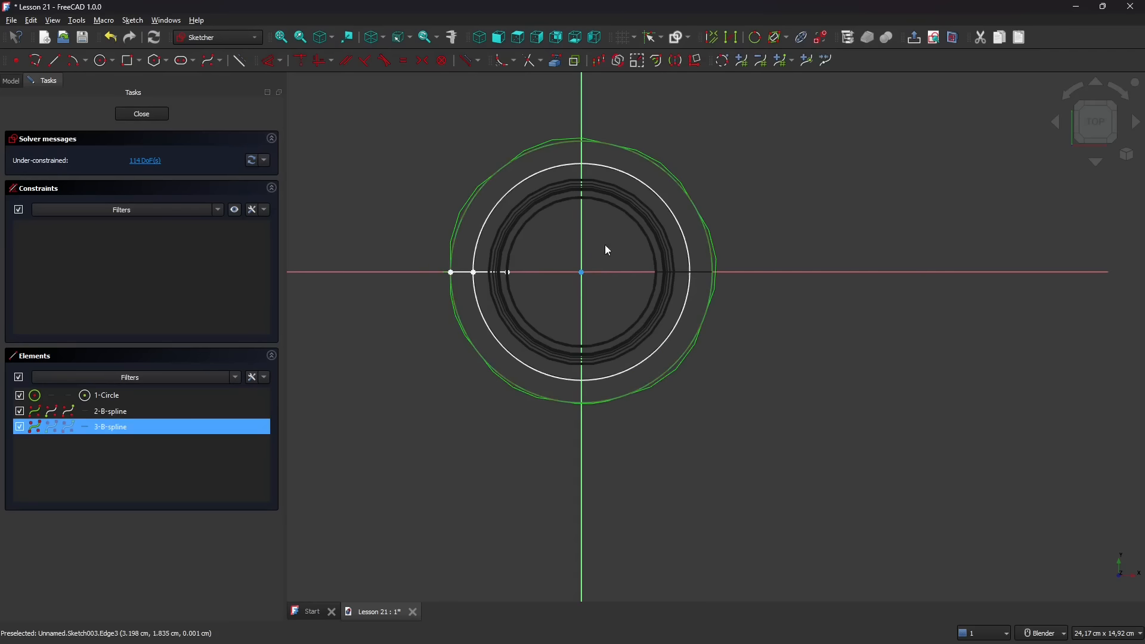
pyautogui.click(125, 411)
pyautogui.keyDown('shift'); pyautogui.click(119, 422); pyautogui.keyUp('shift')
pyautogui.click(117, 415)
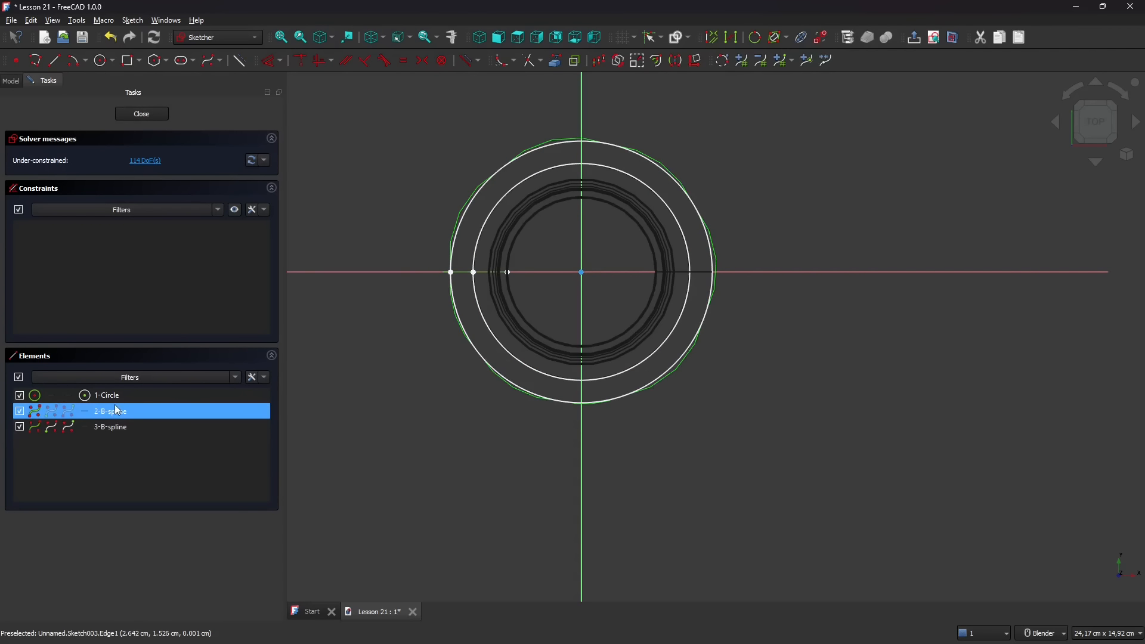
pyautogui.click(117, 421)
pyautogui.keyDown('shift'); pyautogui.click(117, 416); pyautogui.keyUp('shift')
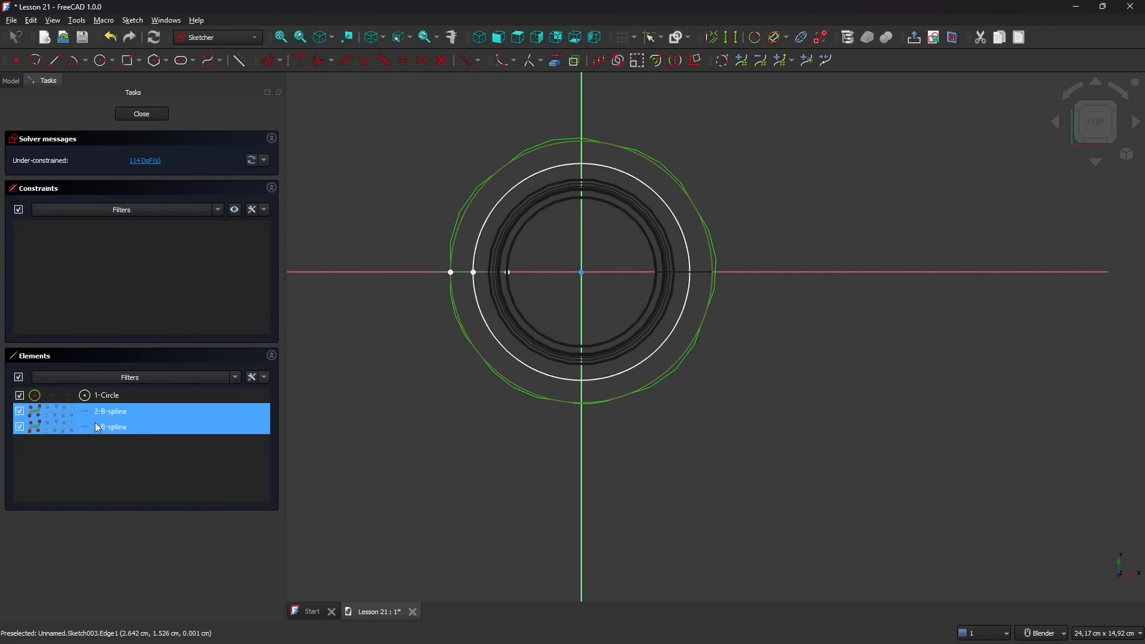
pyautogui.press('Delete')
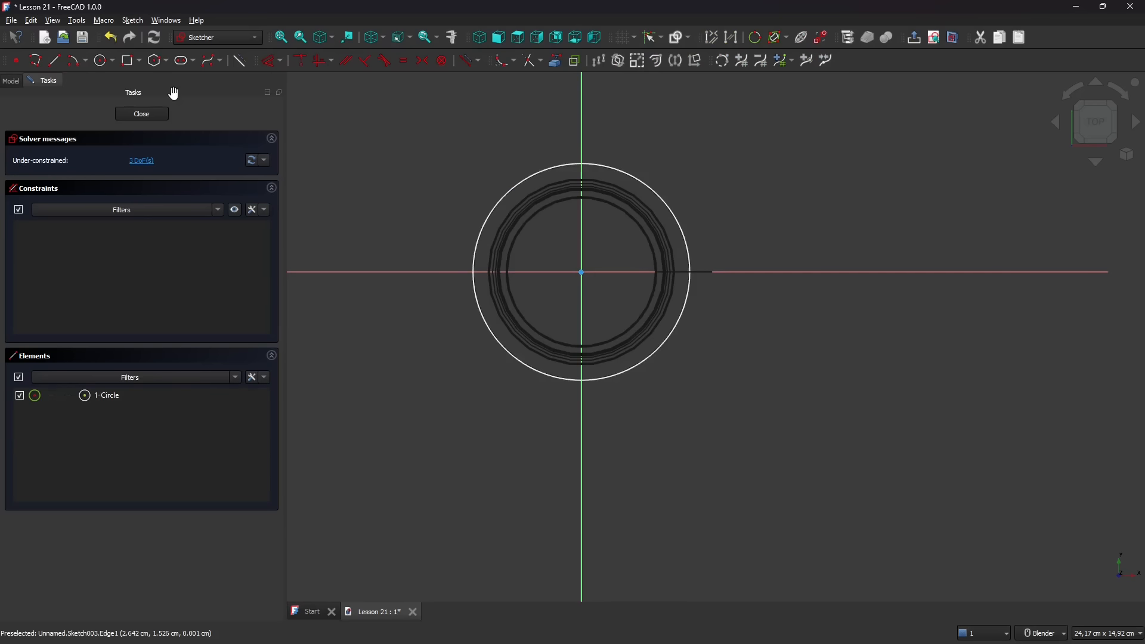
pyautogui.click(149, 114)
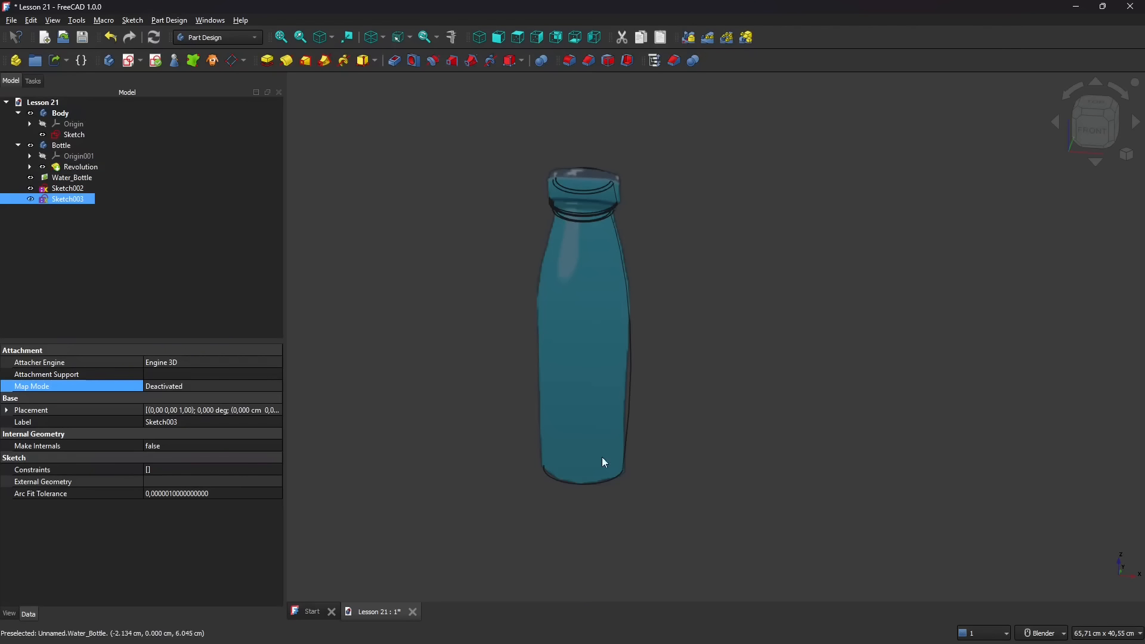
# Step: Try to create an Additive Loft from the base circle sketch while it lies outside the active body
pyautogui.click(577, 485)
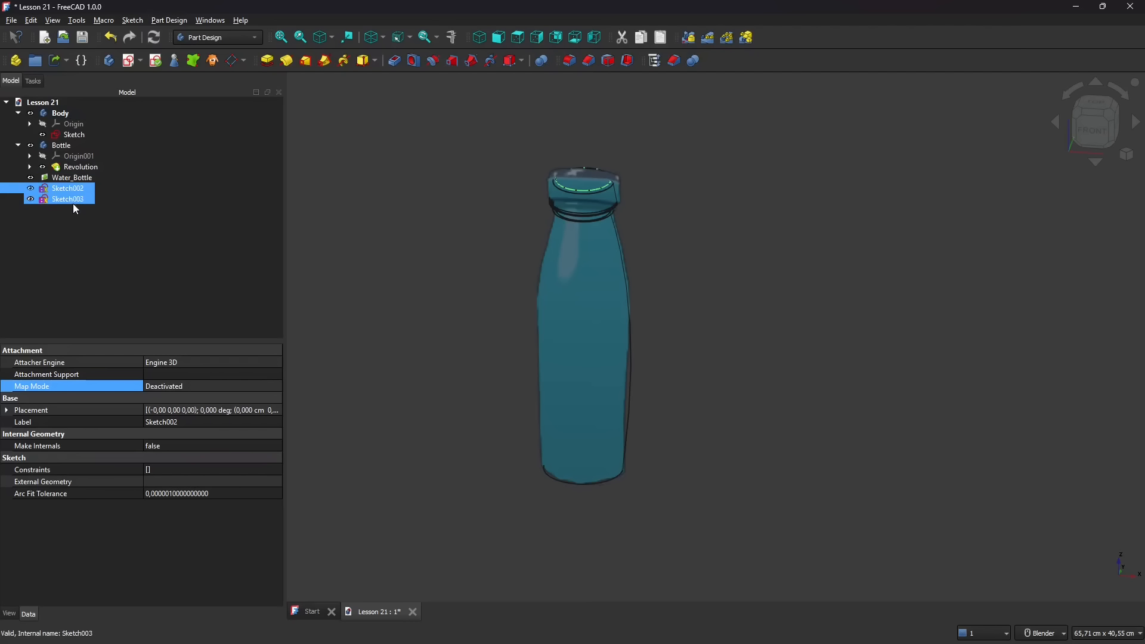
pyautogui.scroll(-3, 564, 391)
pyautogui.scroll(2, 556, 440)
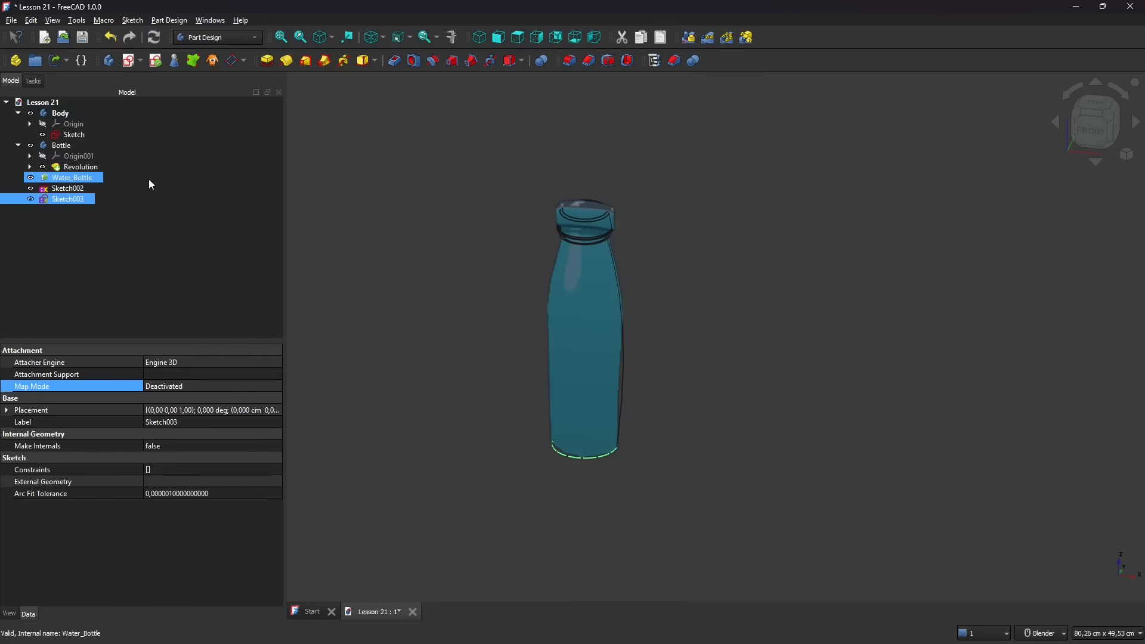
pyautogui.click(94, 187)
pyautogui.click(50, 199)
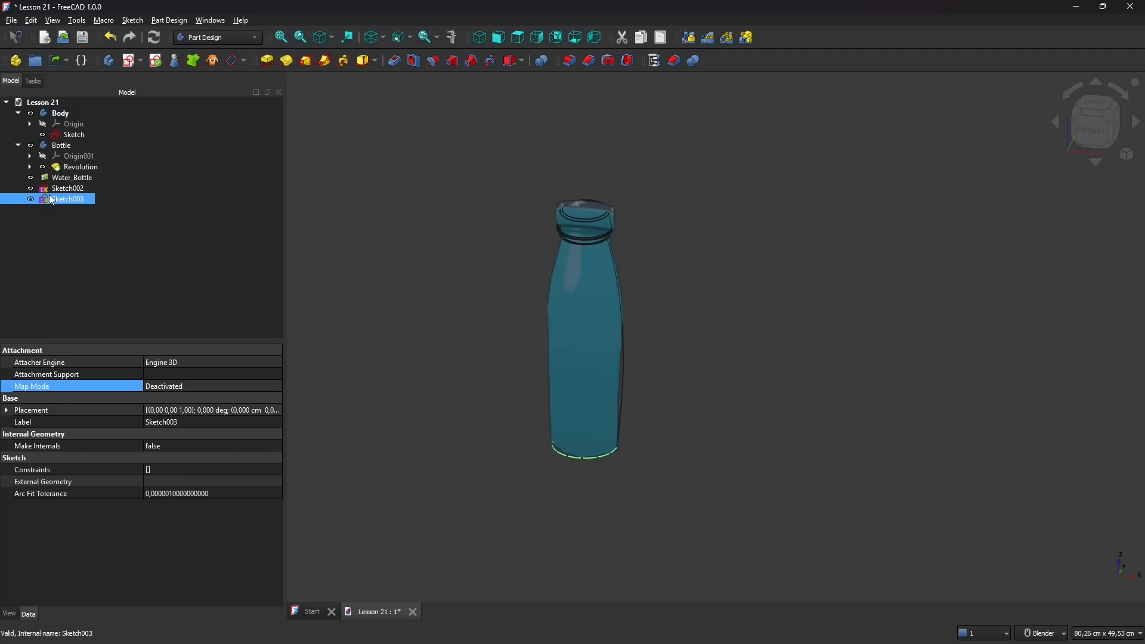
pyautogui.click(307, 61)
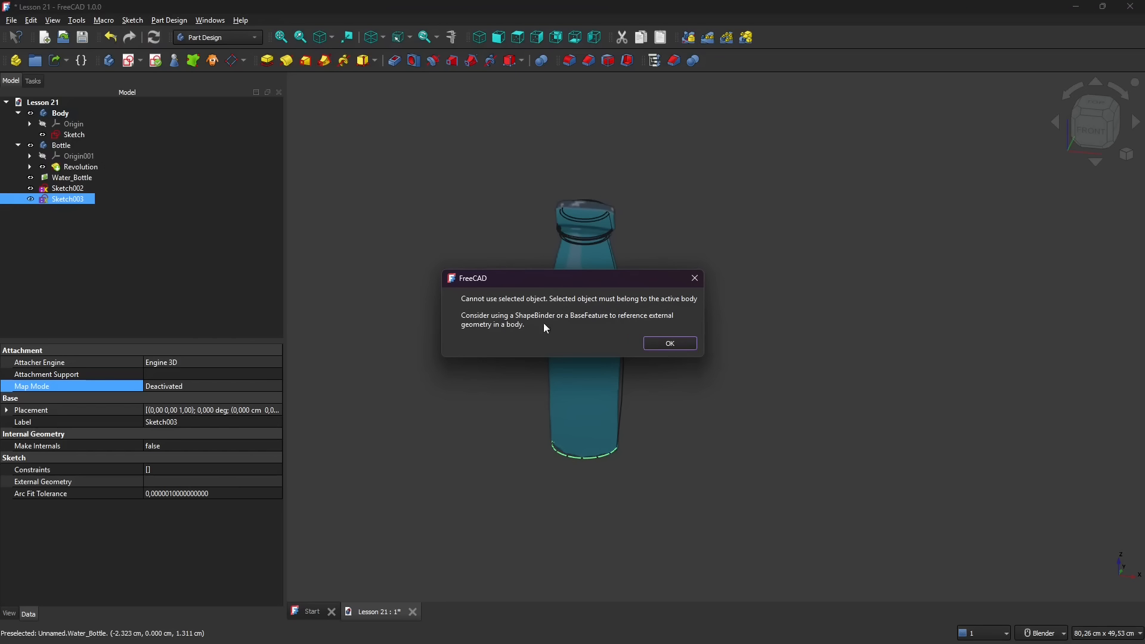
pyautogui.click(670, 344)
# Step: Move both converted sketches, the base circle and the cap's top circle, into the active Body
pyautogui.keyDown('ctrl'); pyautogui.click(66, 189); pyautogui.keyUp('ctrl')
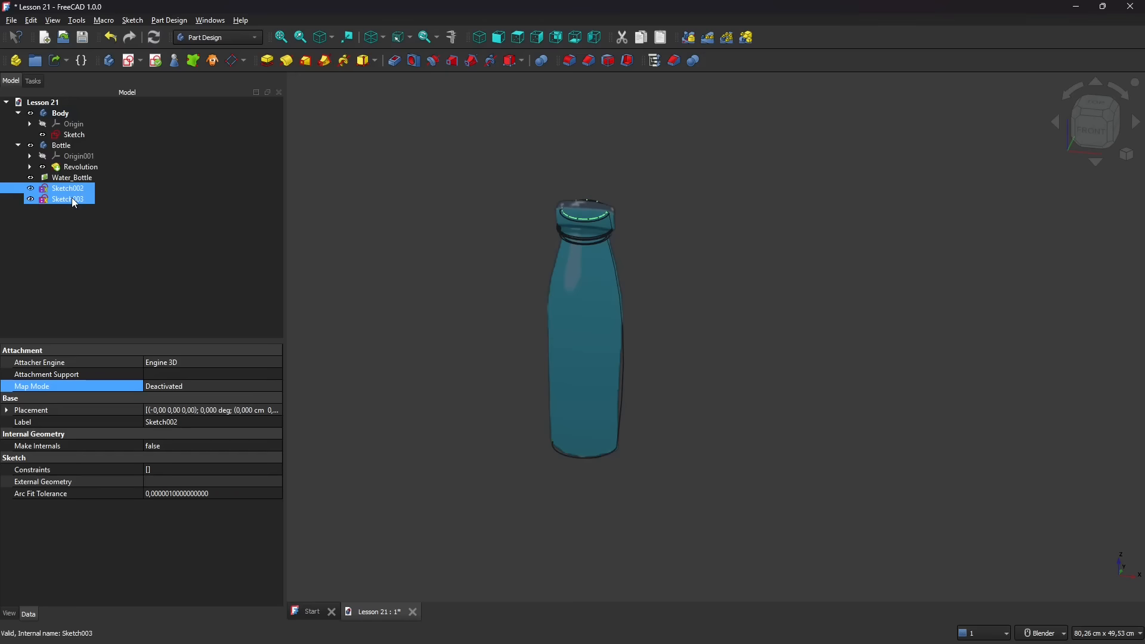
pyautogui.moveTo(70, 198); pyautogui.dragTo(61, 114)
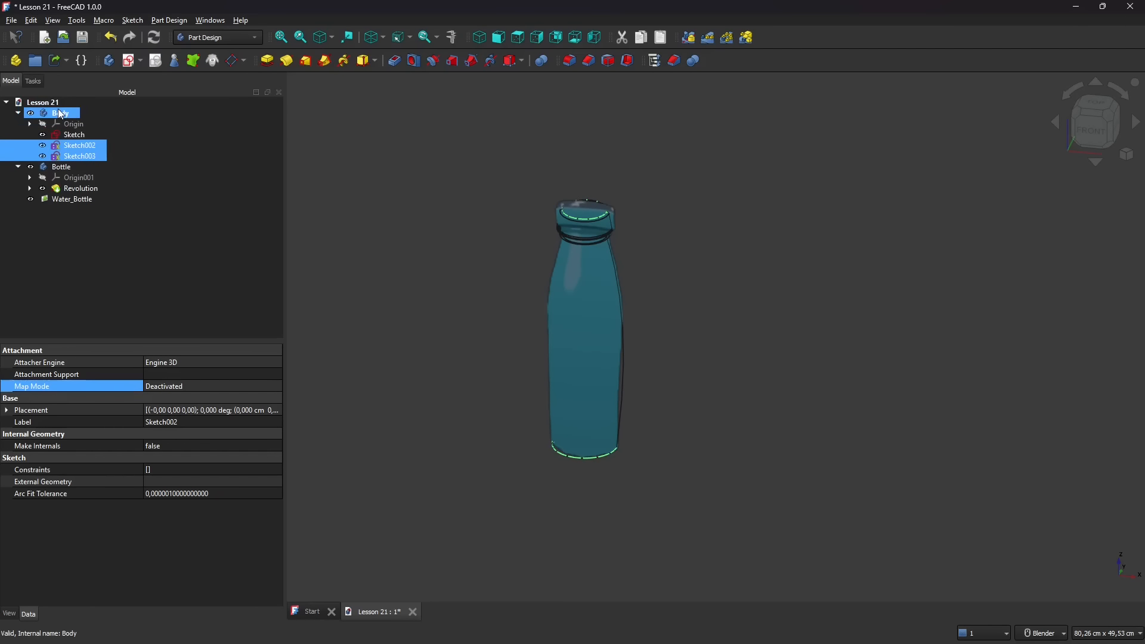
pyautogui.click(60, 114)
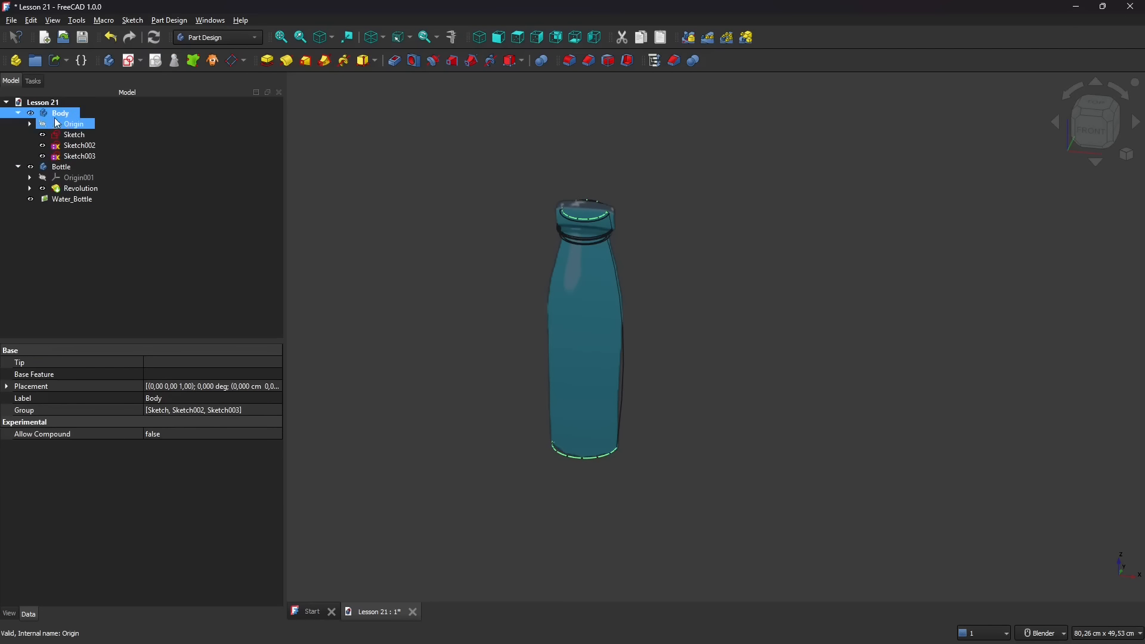
# Step: Create an Additive Loft with the base circle sketch as profile and the cap's top circle sketch as section
pyautogui.click(73, 156)
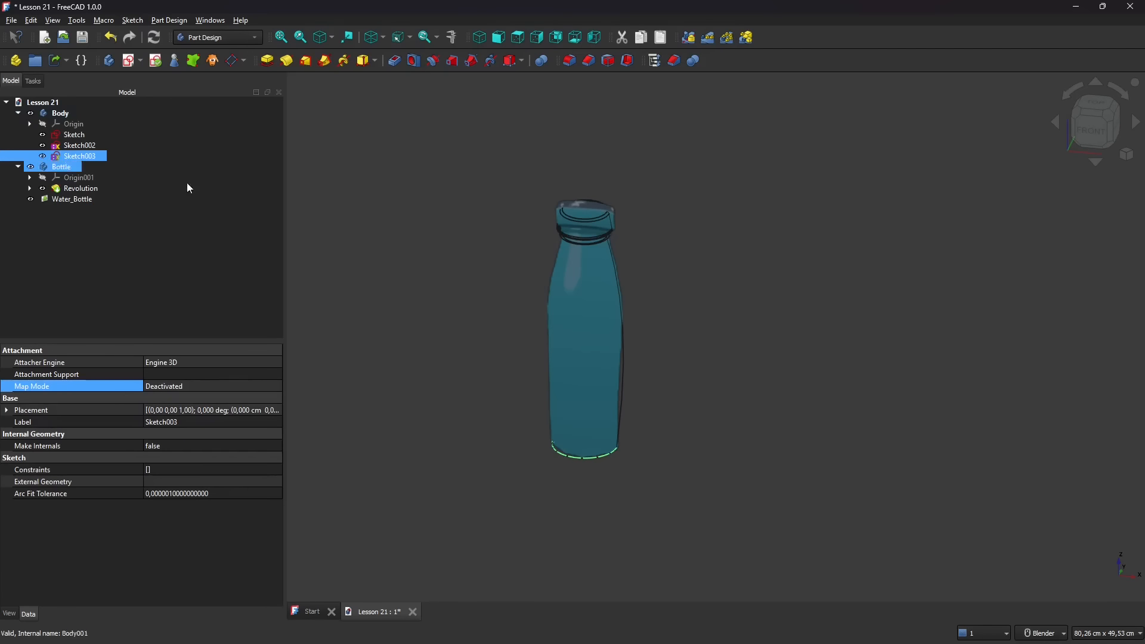
pyautogui.click(304, 62)
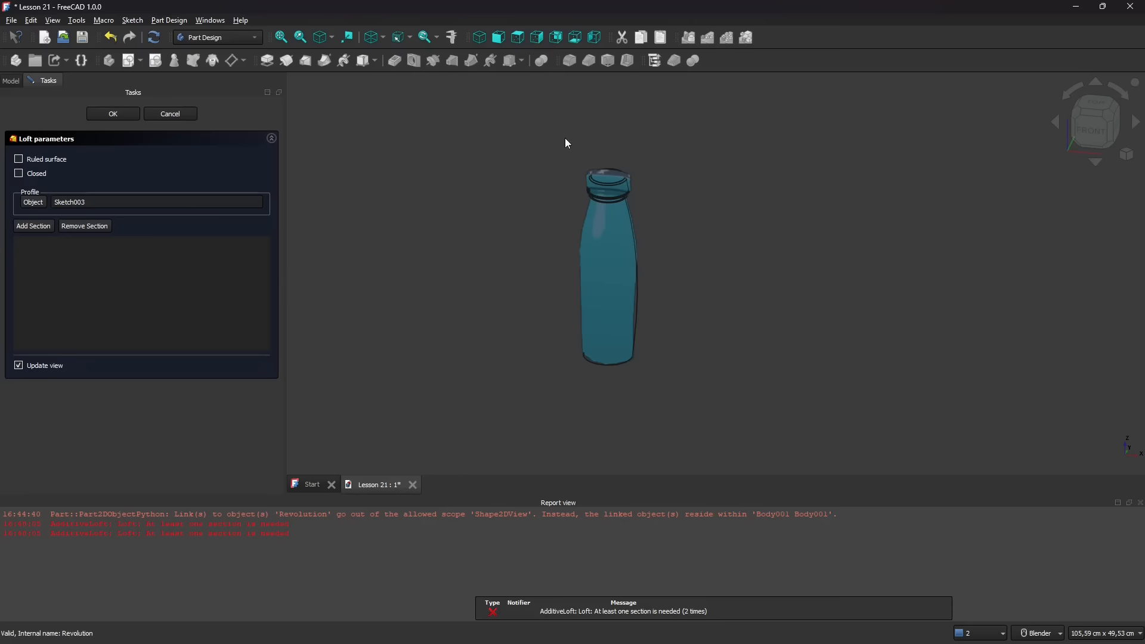
pyautogui.scroll(5, 648, 282)
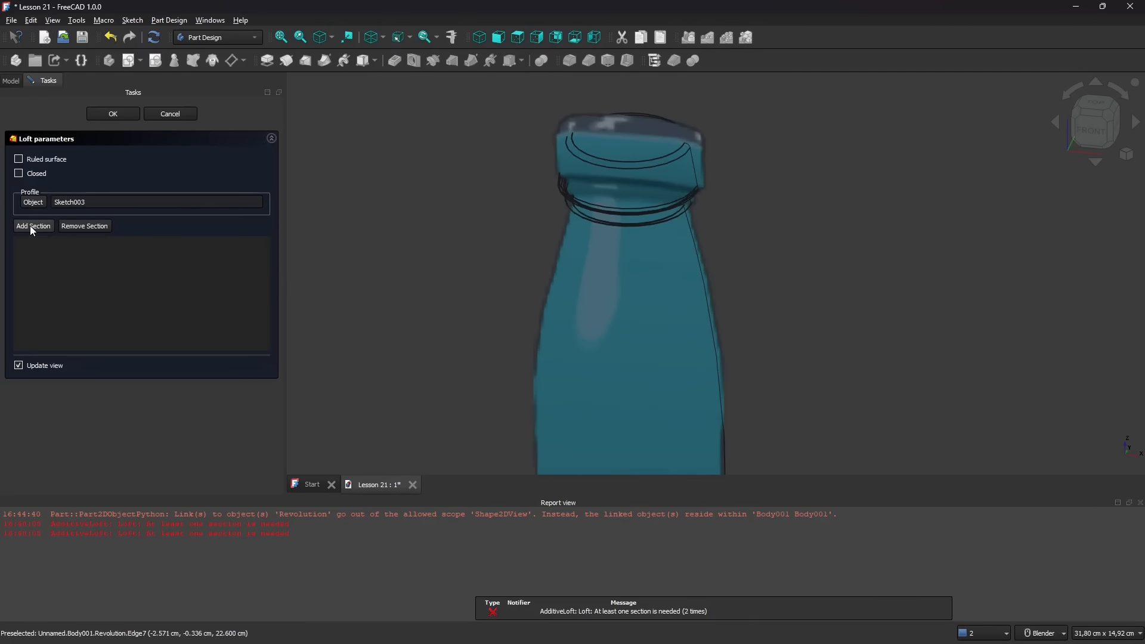
pyautogui.click(633, 160)
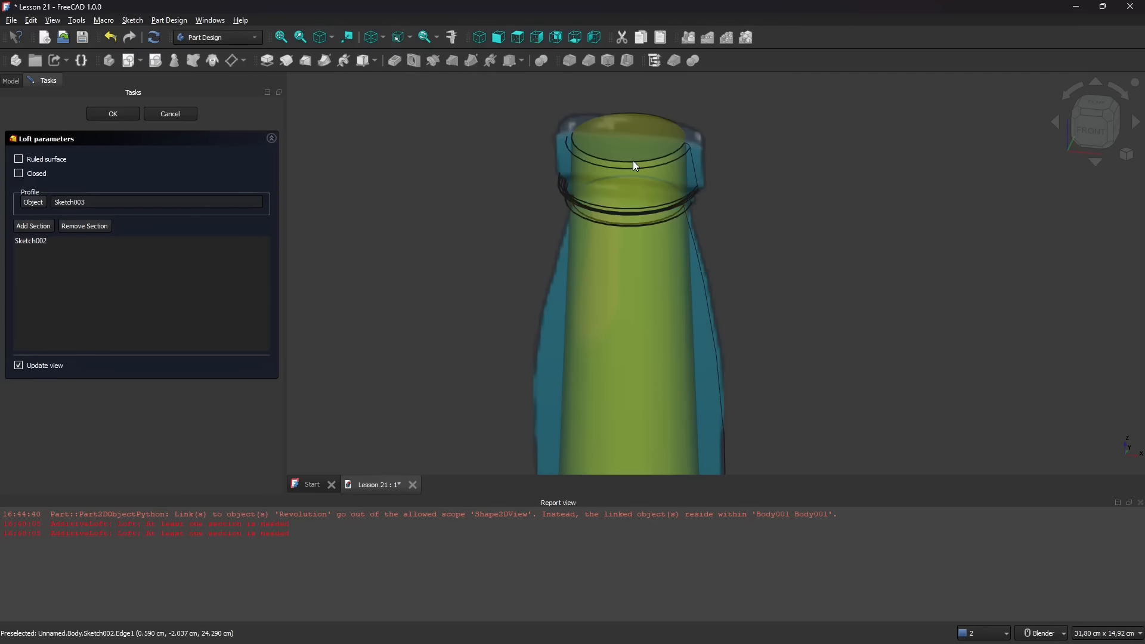
# Step: Confirm the Additive Loft between the base and cap circles with Ruled surface and Closed left off
pyautogui.scroll(-4, 576, 177)
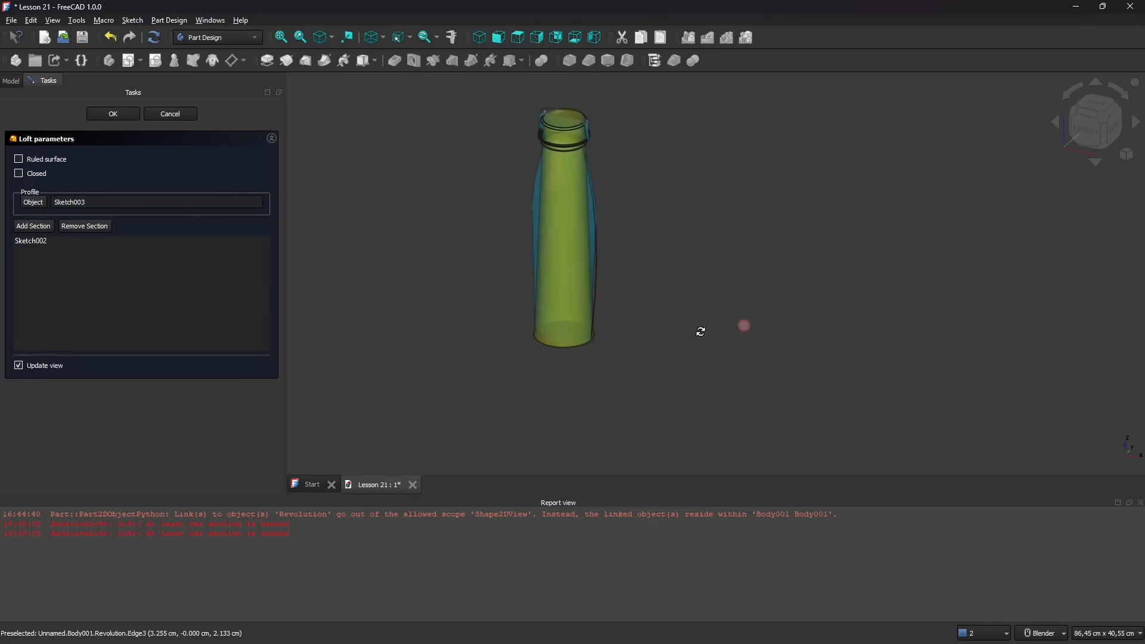
pyautogui.click(19, 160)
pyautogui.click(19, 174)
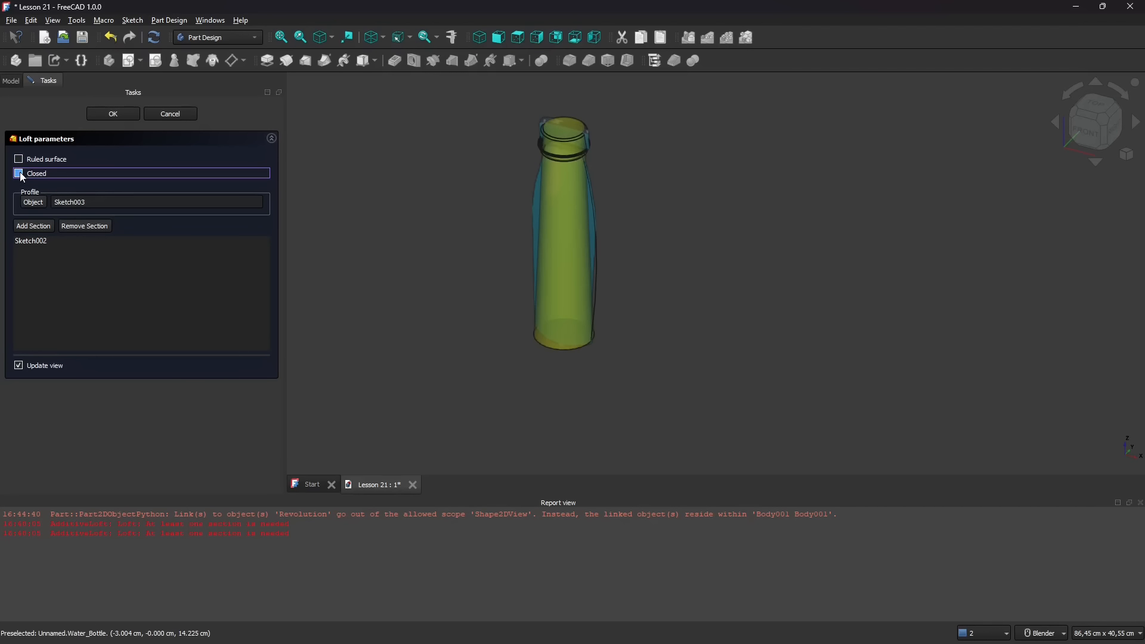
pyautogui.click(102, 117)
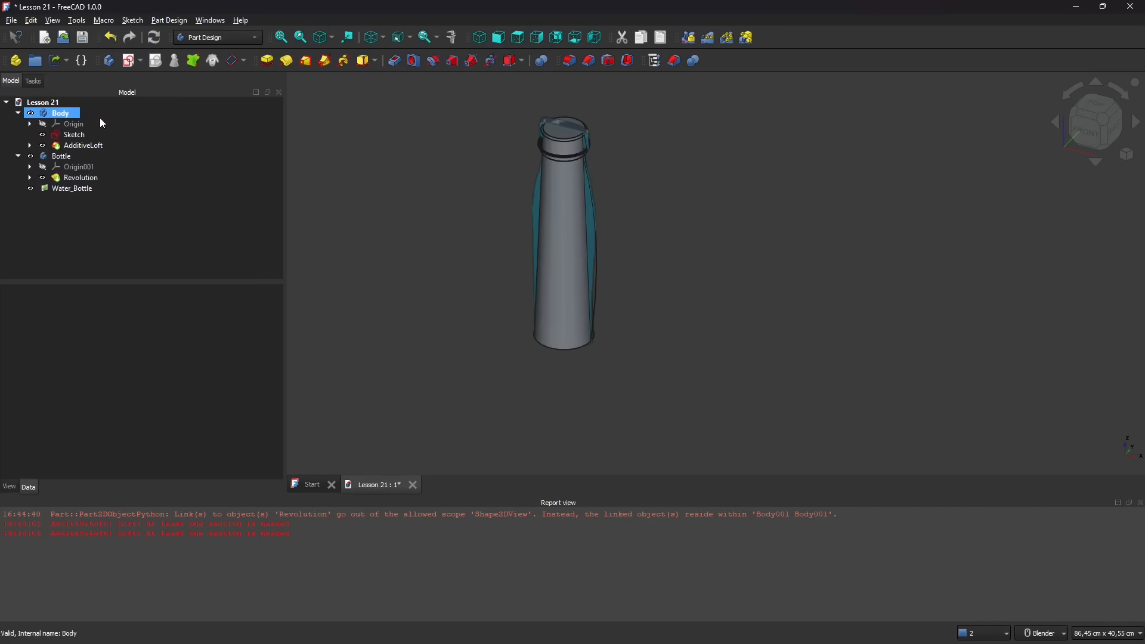
# Step: Examine the finished loft against the bottle's silhouette from the front and at an angle
pyautogui.scroll(1, 586, 255)
pyautogui.moveTo(563, 303); pyautogui.dragTo(561, 204, button='middle')
pyautogui.scroll(1, 550, 323)
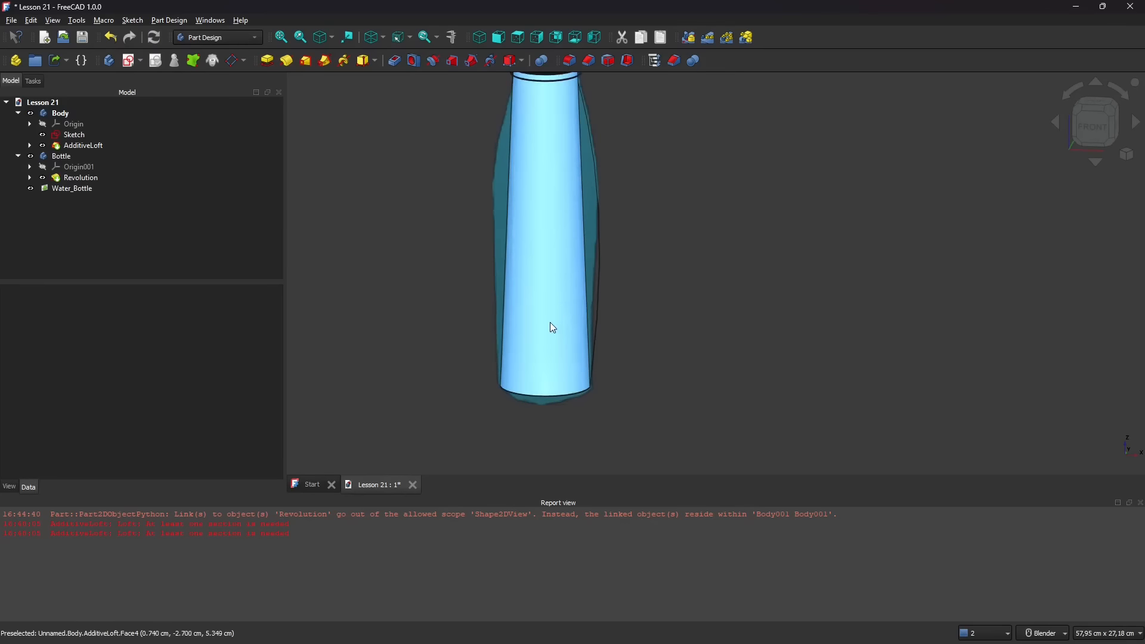
pyautogui.scroll(-2, 550, 323)
pyautogui.moveTo(549, 323); pyautogui.dragTo(610, 317, button='middle')
pyautogui.scroll(2, 546, 270)
pyautogui.click(1095, 123)
pyautogui.scroll(-1, 610, 128)
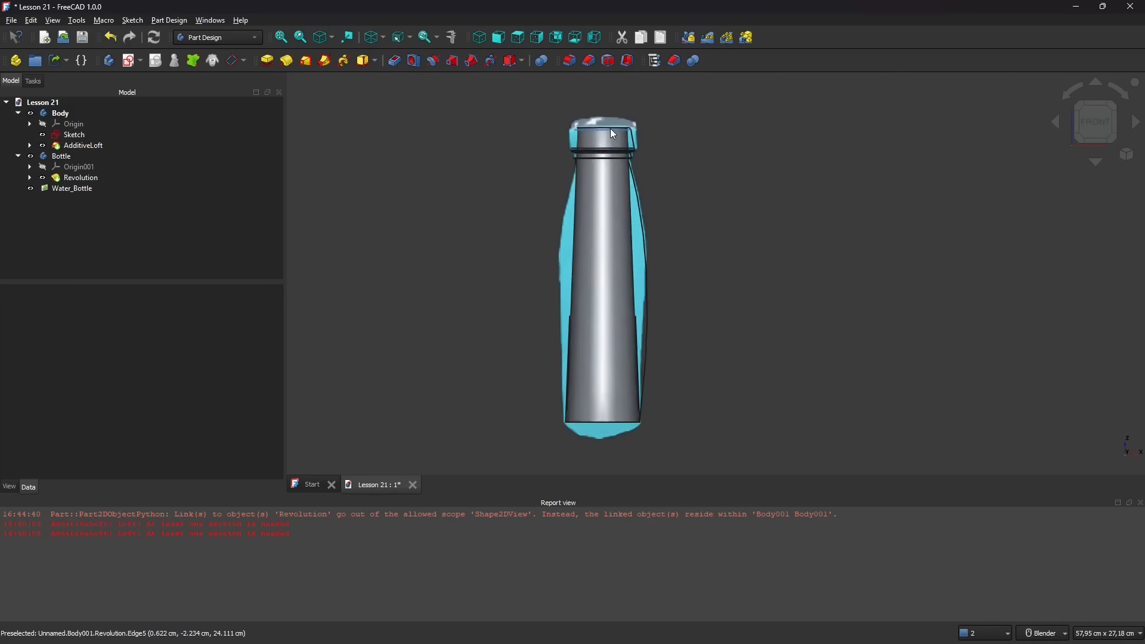
pyautogui.scroll(-1, 609, 149)
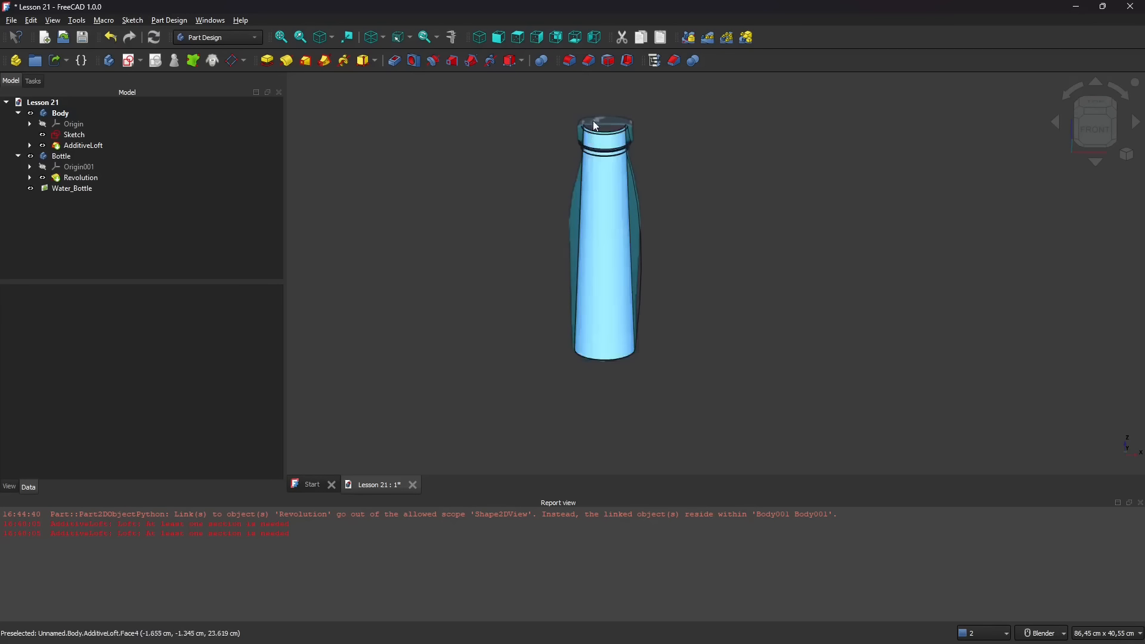
pyautogui.click(89, 149)
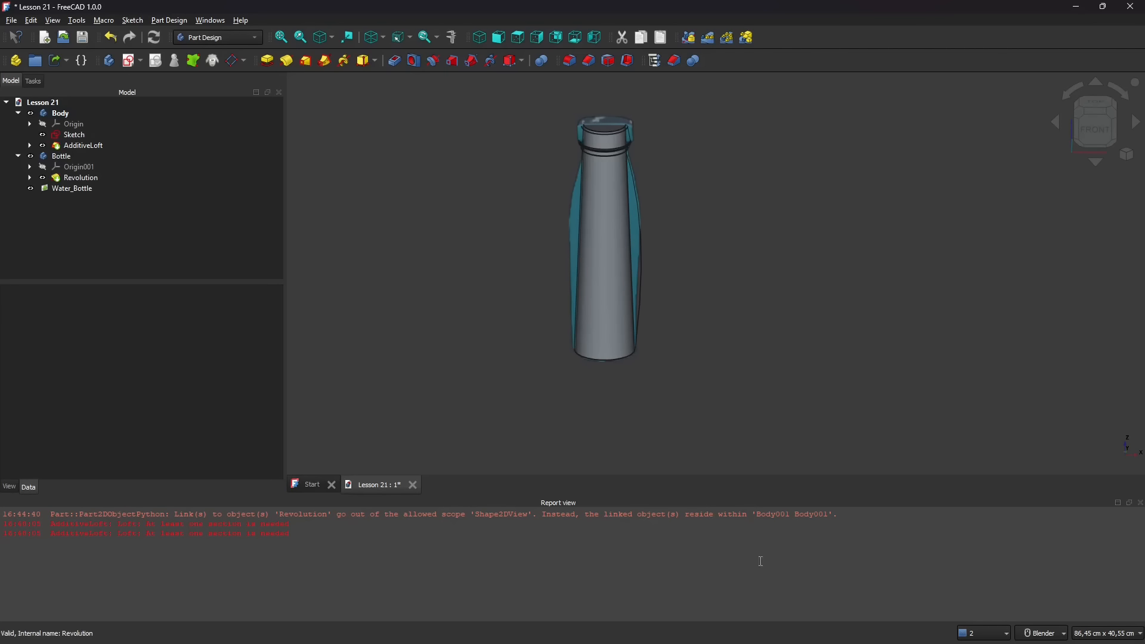
# Step: Close the Report view and compare the loft's sides, top and base with the Water_Bottle reference image
pyautogui.click(1142, 503)
pyautogui.scroll(2, 633, 318)
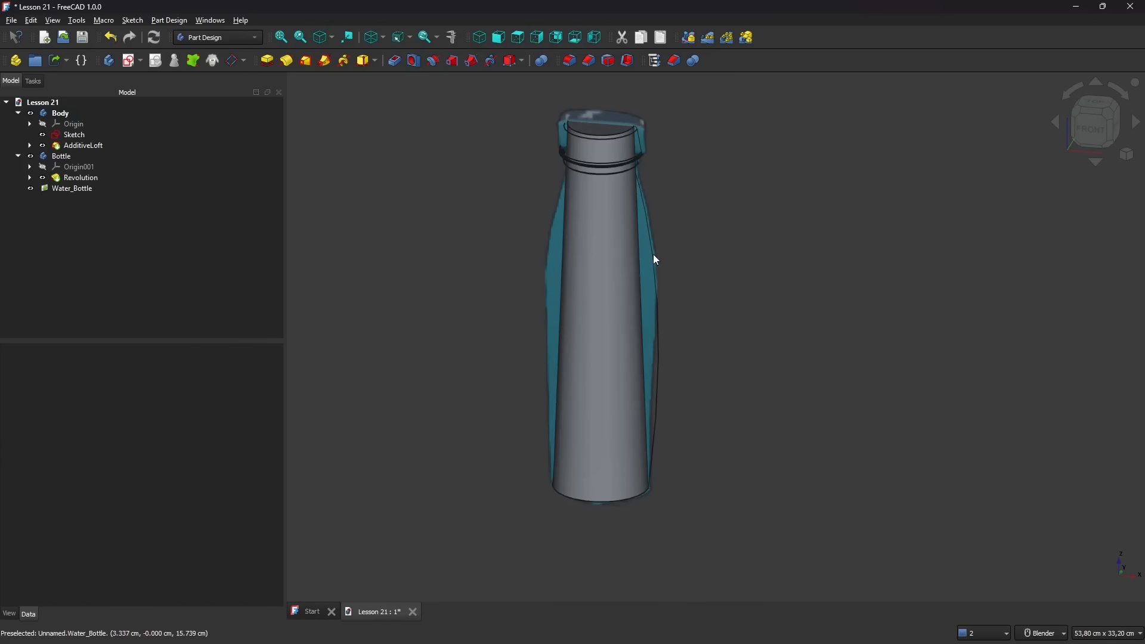
pyautogui.click(67, 191)
pyautogui.click(66, 192)
pyautogui.moveTo(414, 313); pyautogui.dragTo(456, 286, button='middle')
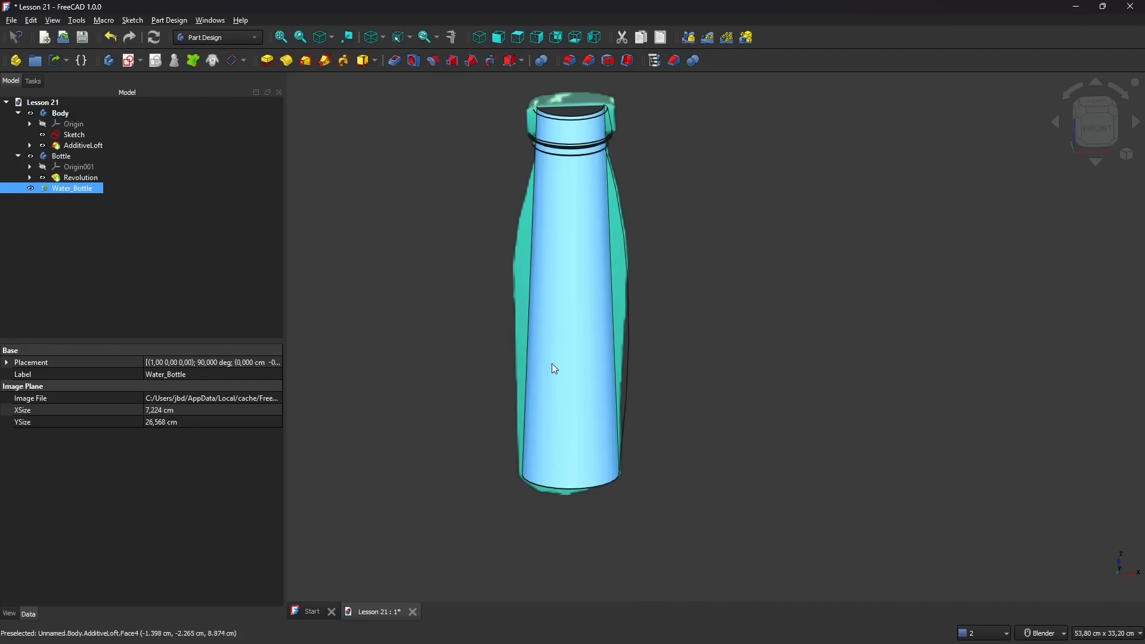
pyautogui.moveTo(612, 475); pyautogui.dragTo(568, 442, button='middle')
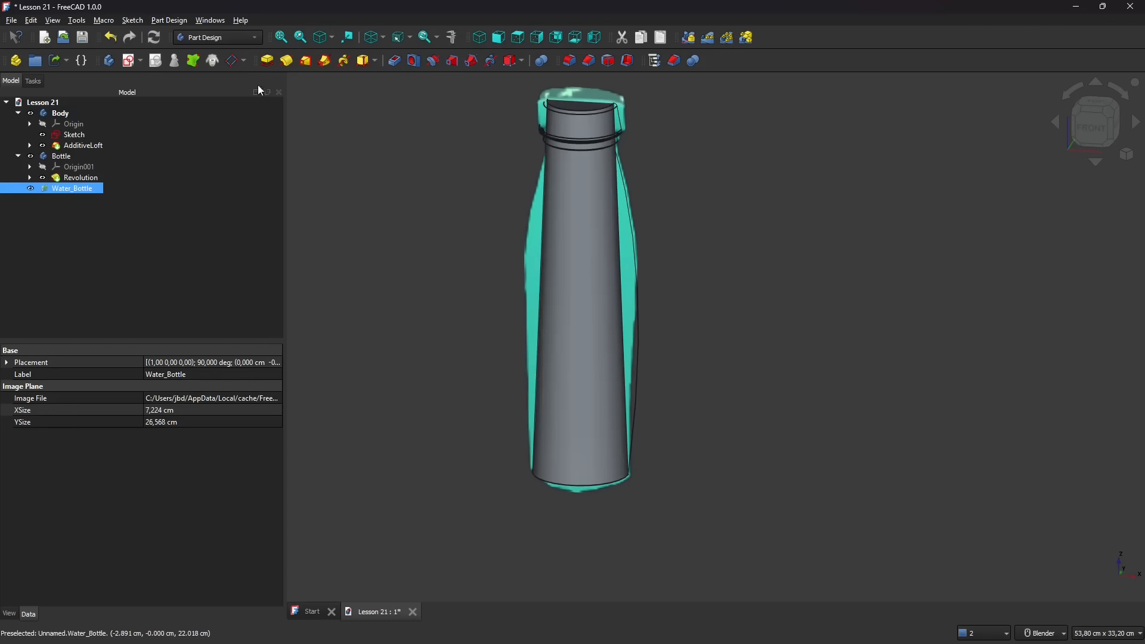
pyautogui.moveTo(583, 420); pyautogui.dragTo(609, 415, button='middle')
pyautogui.moveTo(554, 263); pyautogui.dragTo(588, 263, button='middle')
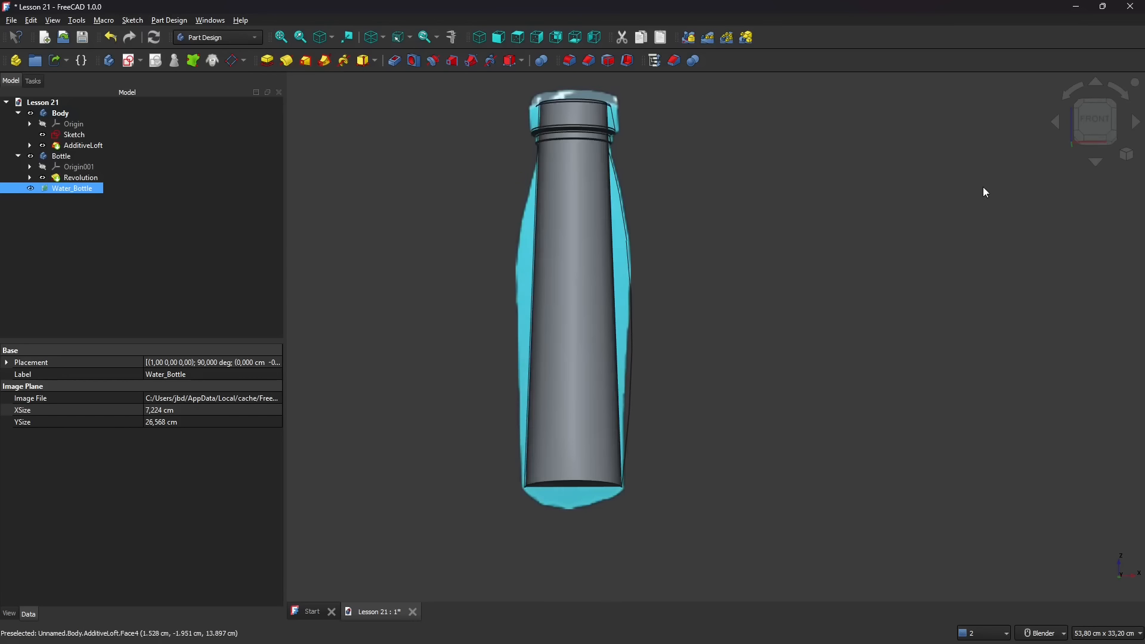
pyautogui.click(1108, 127)
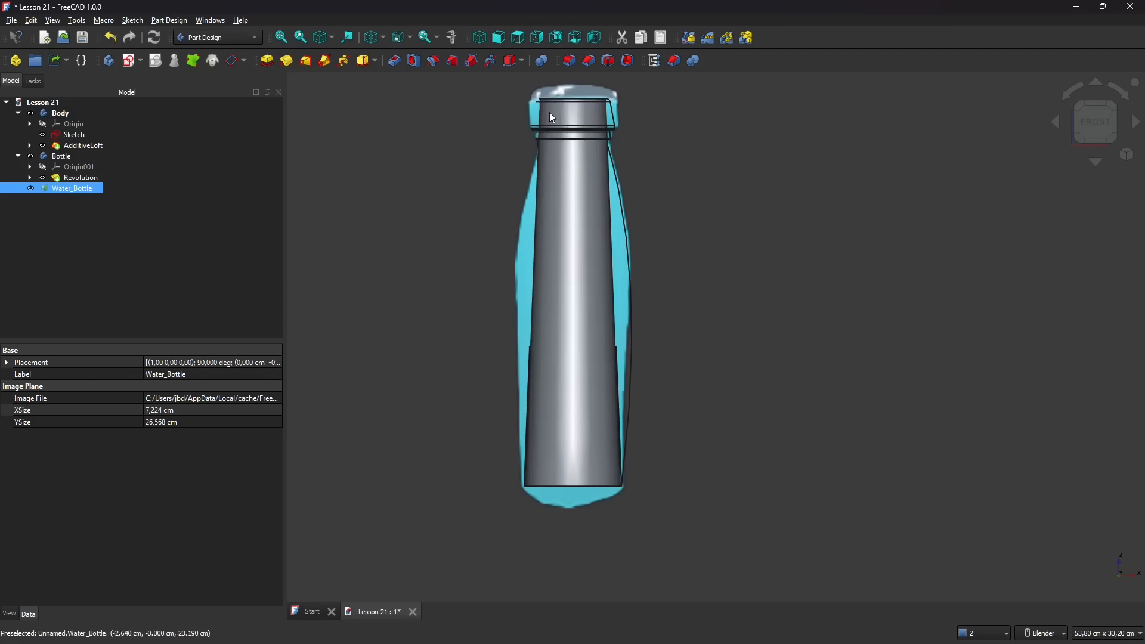
pyautogui.moveTo(727, 199); pyautogui.dragTo(682, 225, button='middle')
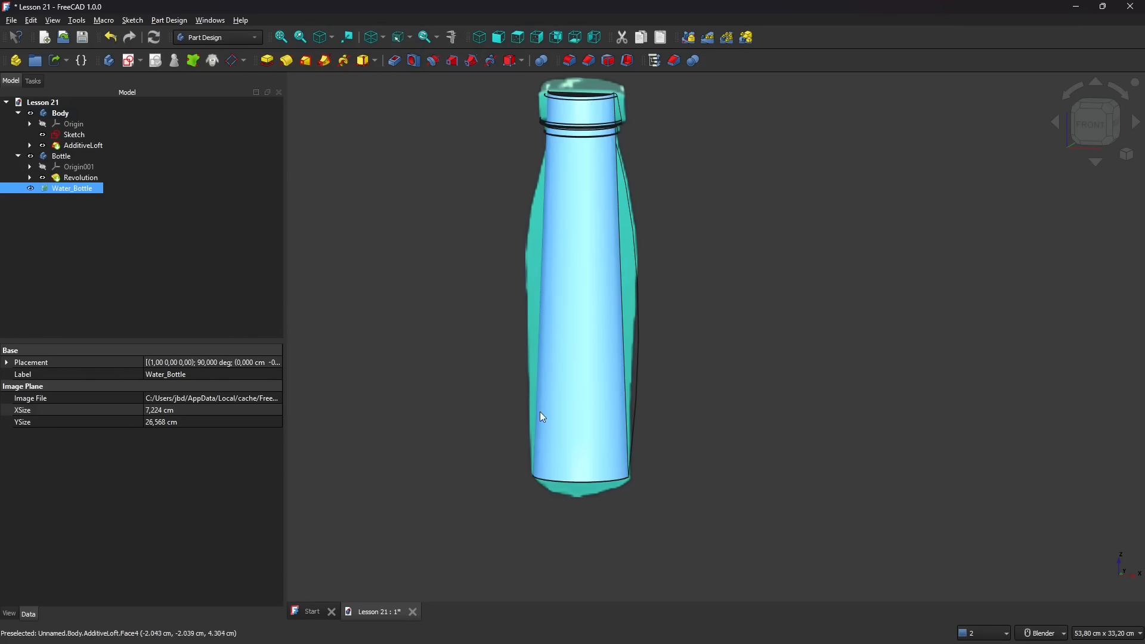
pyautogui.moveTo(543, 418); pyautogui.dragTo(514, 394, button='middle')
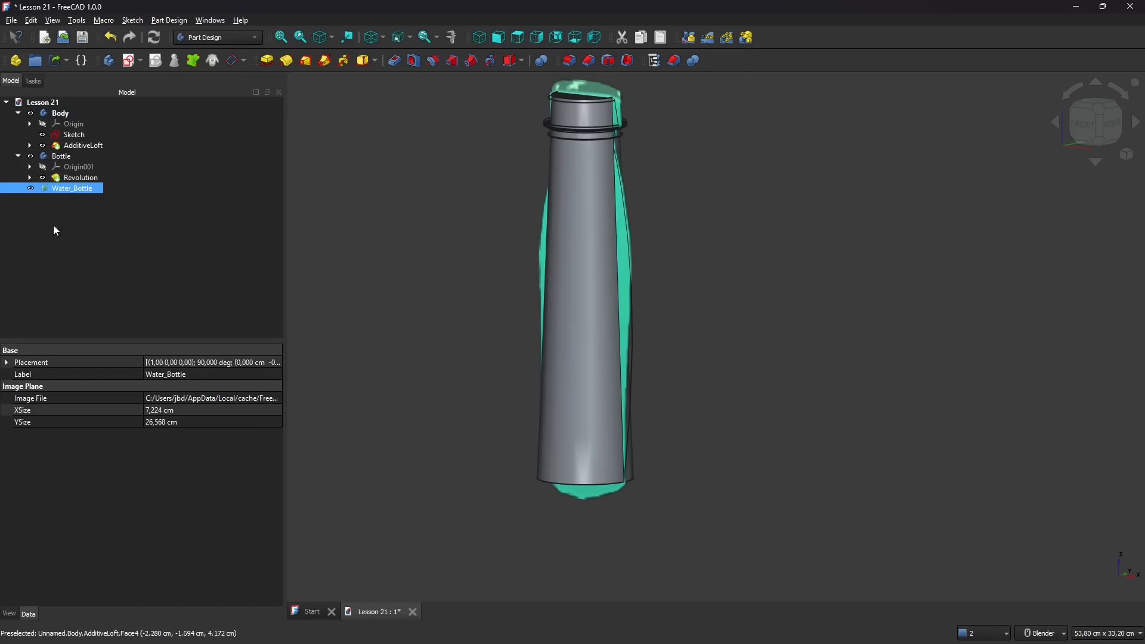
# Step: Hide the Water_Bottle reference image and inspect the loft on its own from above and below
pyautogui.click(32, 188)
pyautogui.moveTo(387, 253); pyautogui.dragTo(532, 412, button='middle')
pyautogui.moveTo(544, 258); pyautogui.dragTo(579, 297, button='middle')
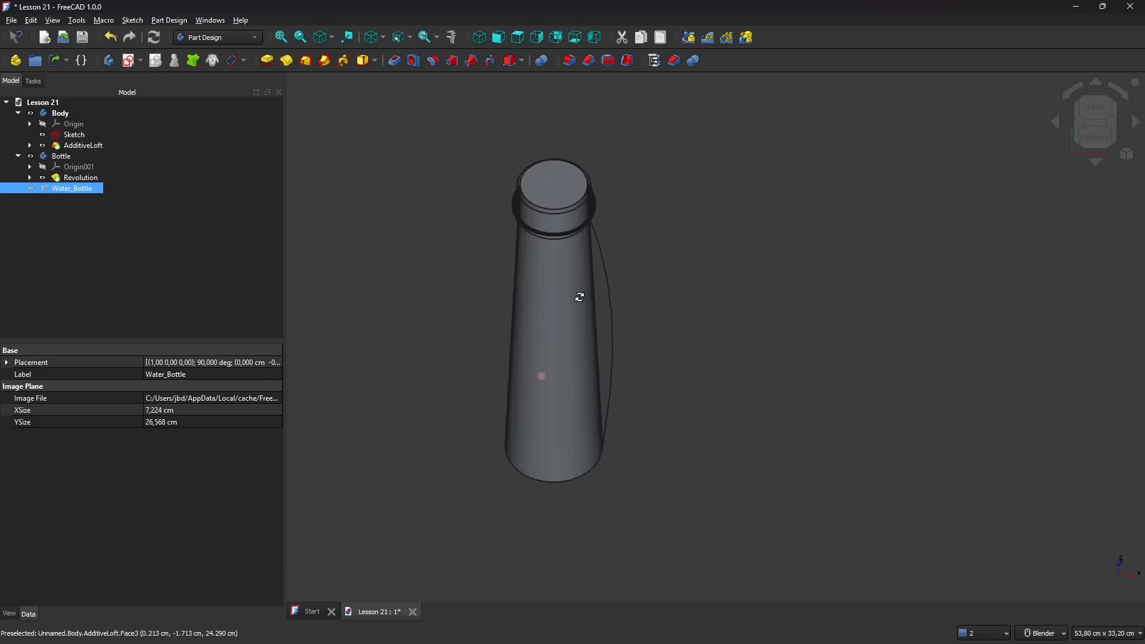
pyautogui.moveTo(537, 478); pyautogui.dragTo(507, 426, button='middle')
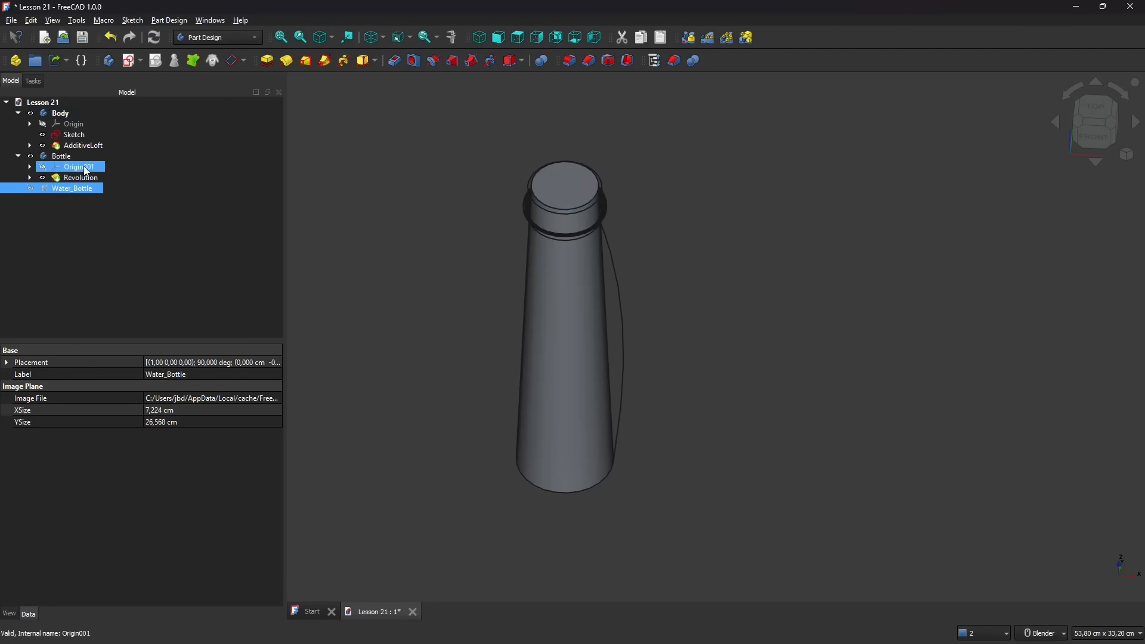
# Step: Expand AdditiveLoft to show its two source sketches, and open the base circle Sketch003 for a look before closing it
pyautogui.click(49, 149)
pyautogui.click(30, 145)
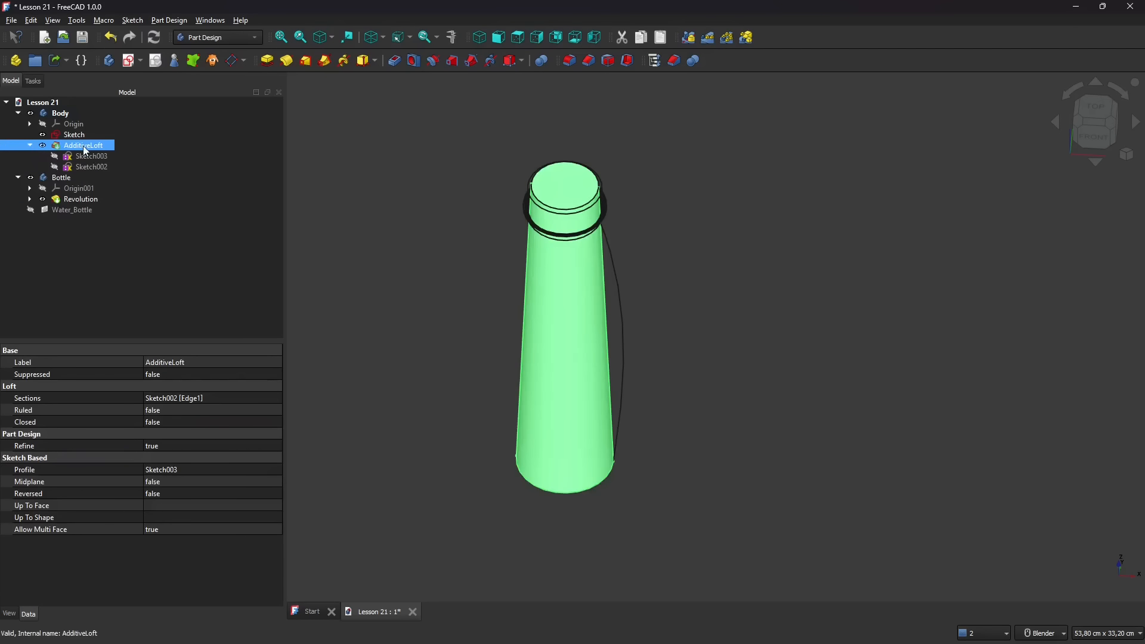
pyautogui.click(87, 156)
pyautogui.keyDown('ctrl'); pyautogui.click(91, 168); pyautogui.keyUp('ctrl')
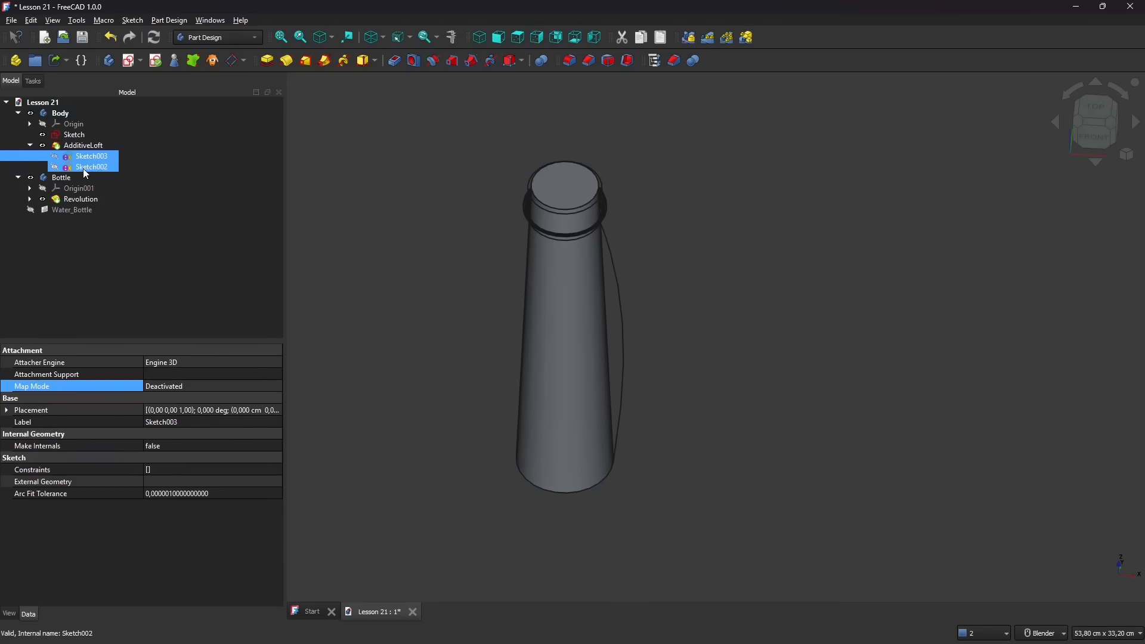
pyautogui.click(88, 168)
pyautogui.doubleClick(86, 157)
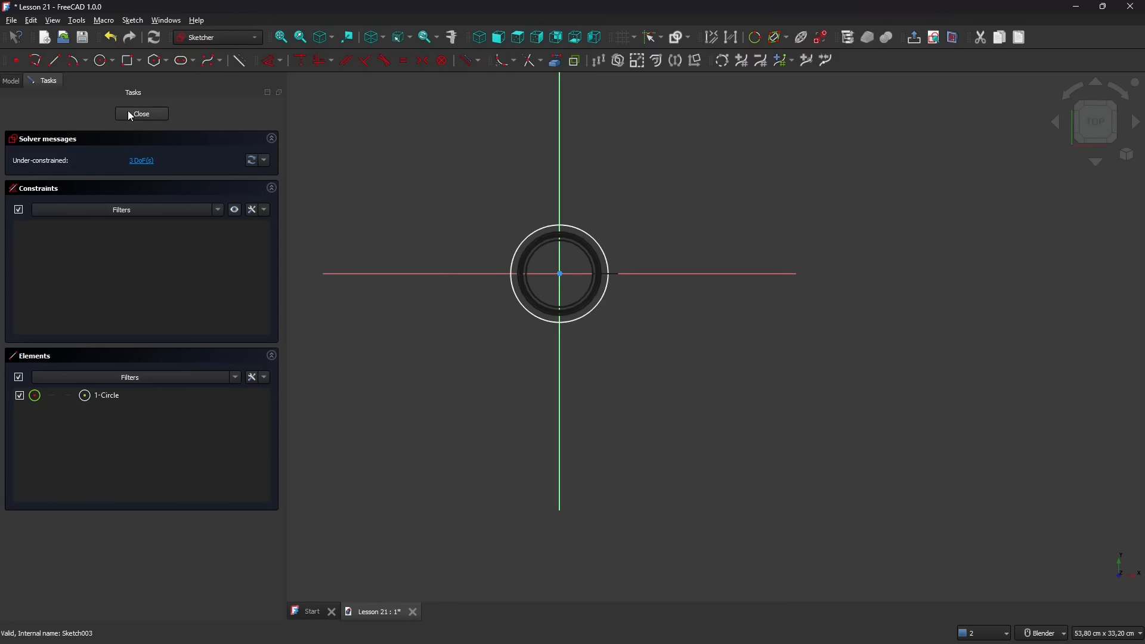
pyautogui.click(142, 113)
# Step: Open the cap's top circle sketch, Sketch002, for editing and delete its circle
pyautogui.doubleClick(88, 167)
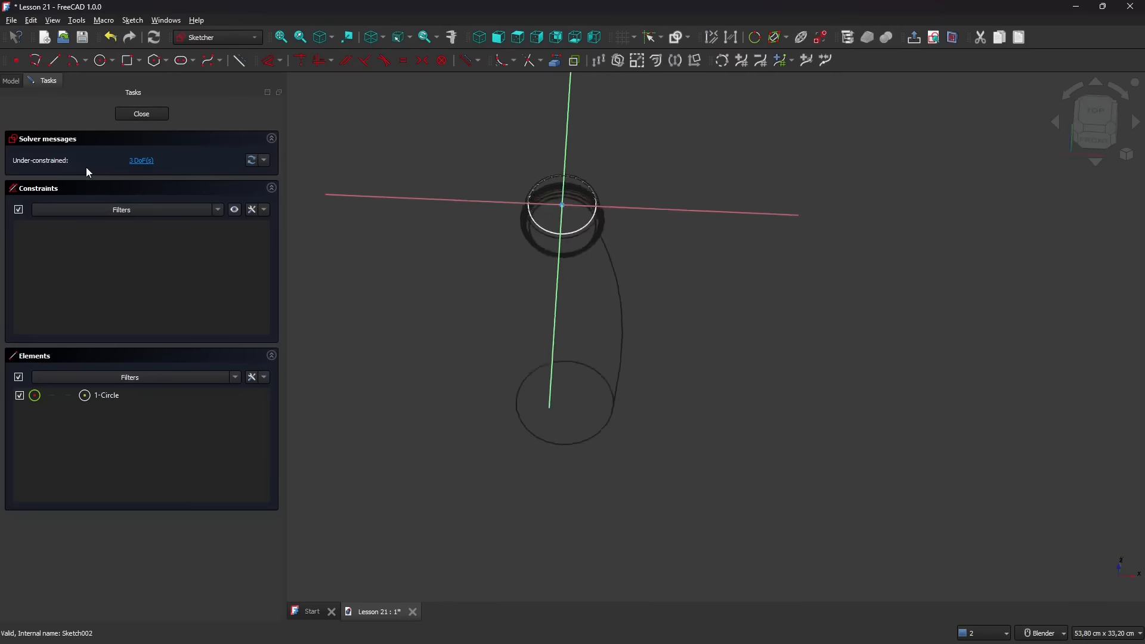
pyautogui.moveTo(603, 335); pyautogui.dragTo(593, 305, button='middle')
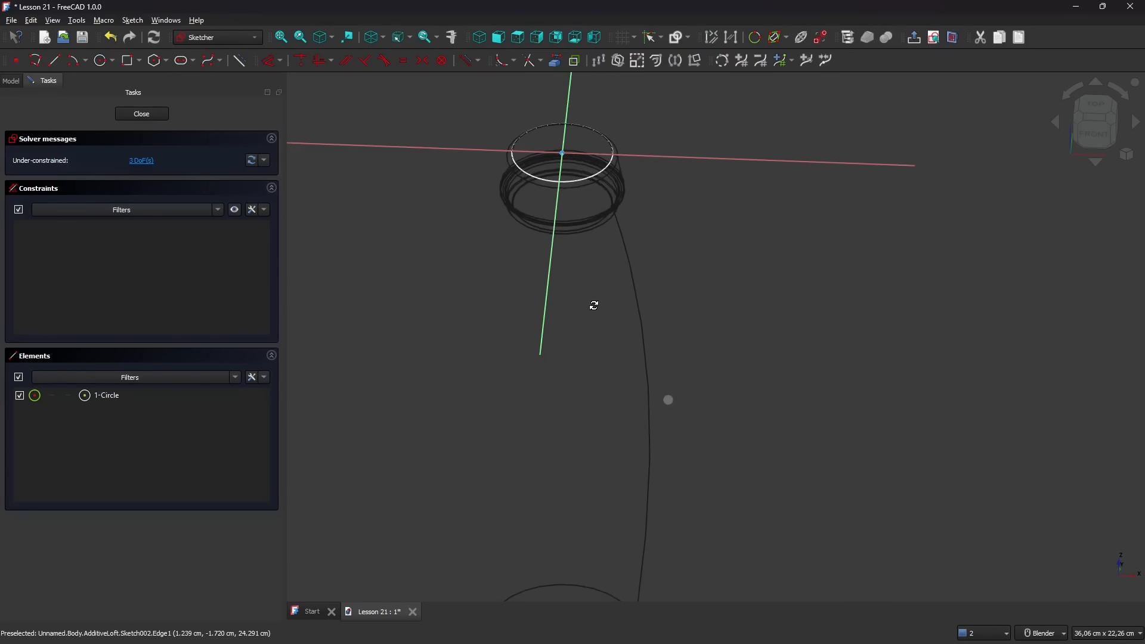
pyautogui.scroll(-5, 576, 290)
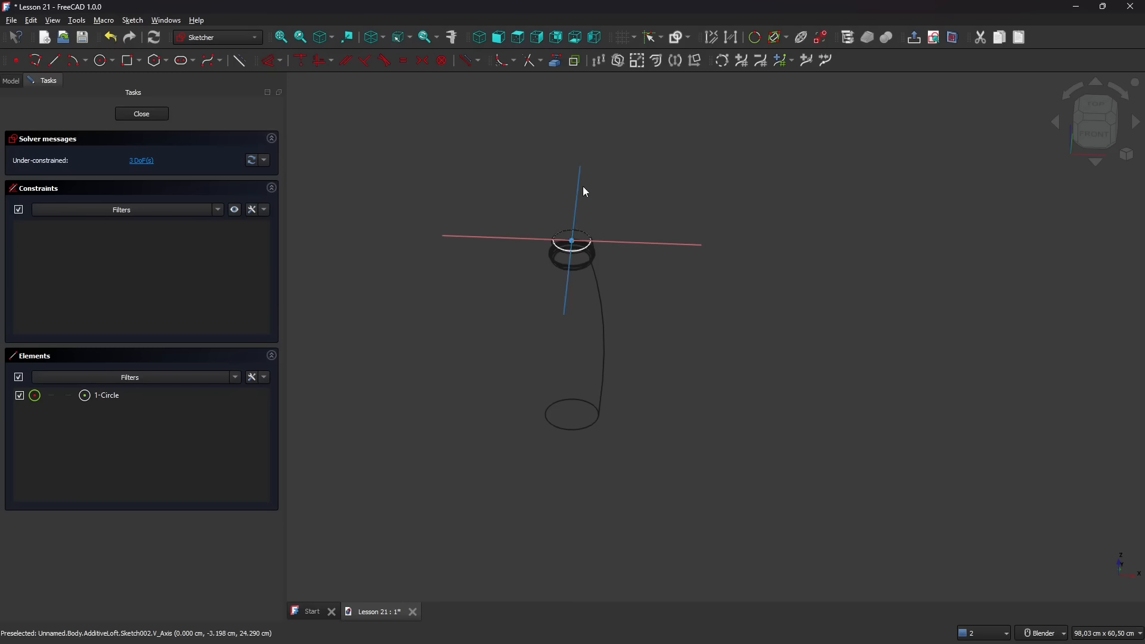
pyautogui.click(573, 225)
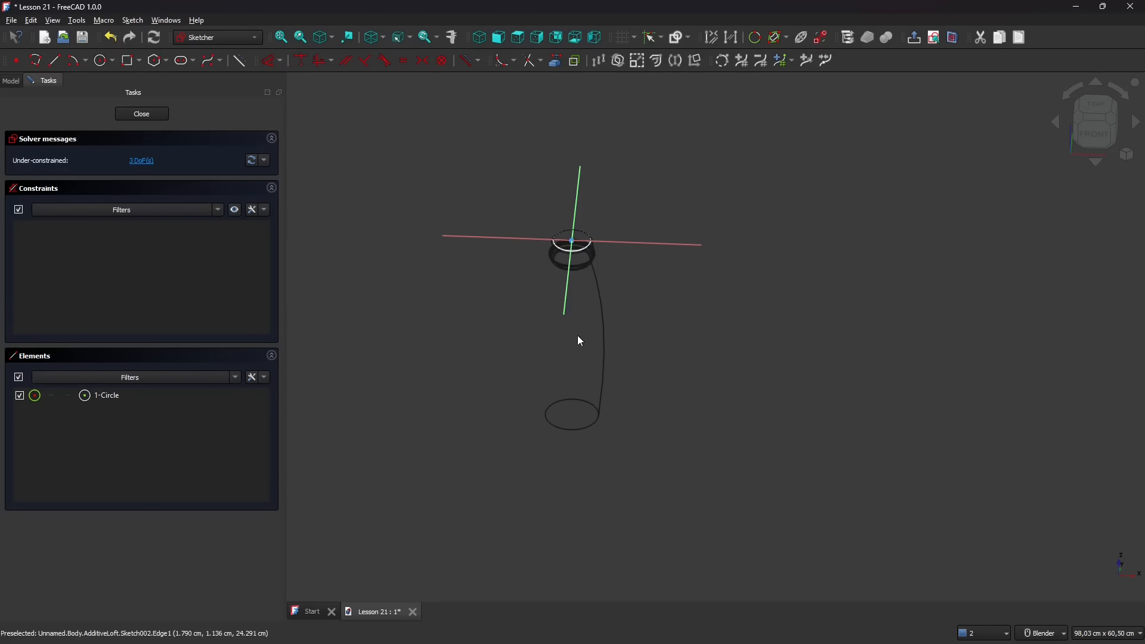
pyautogui.scroll(5, 589, 268)
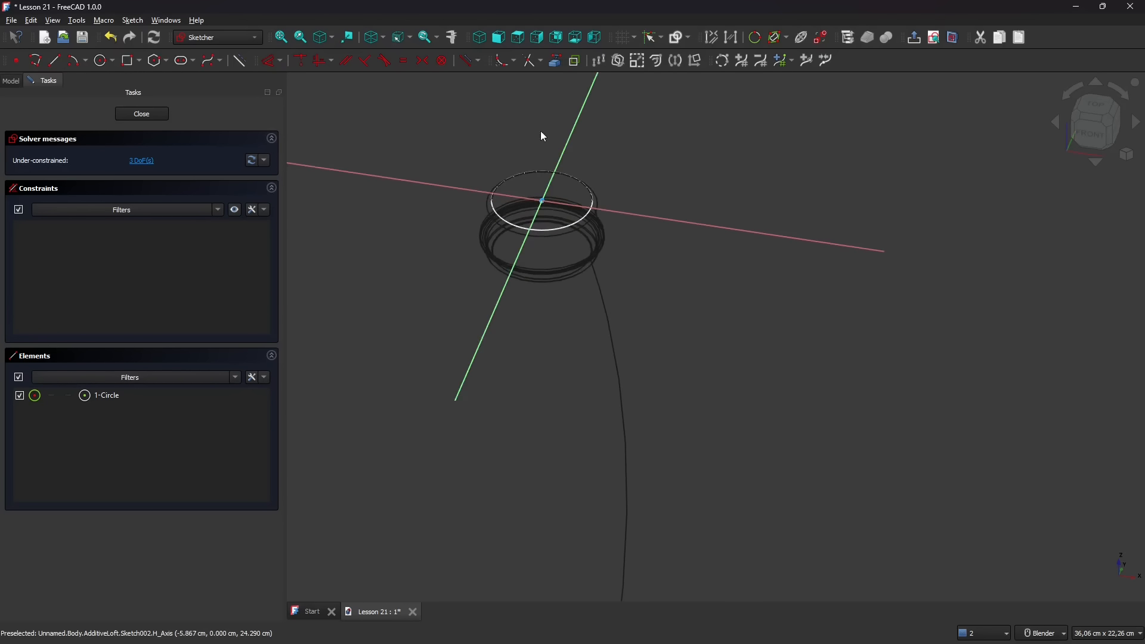
pyautogui.scroll(2, 542, 134)
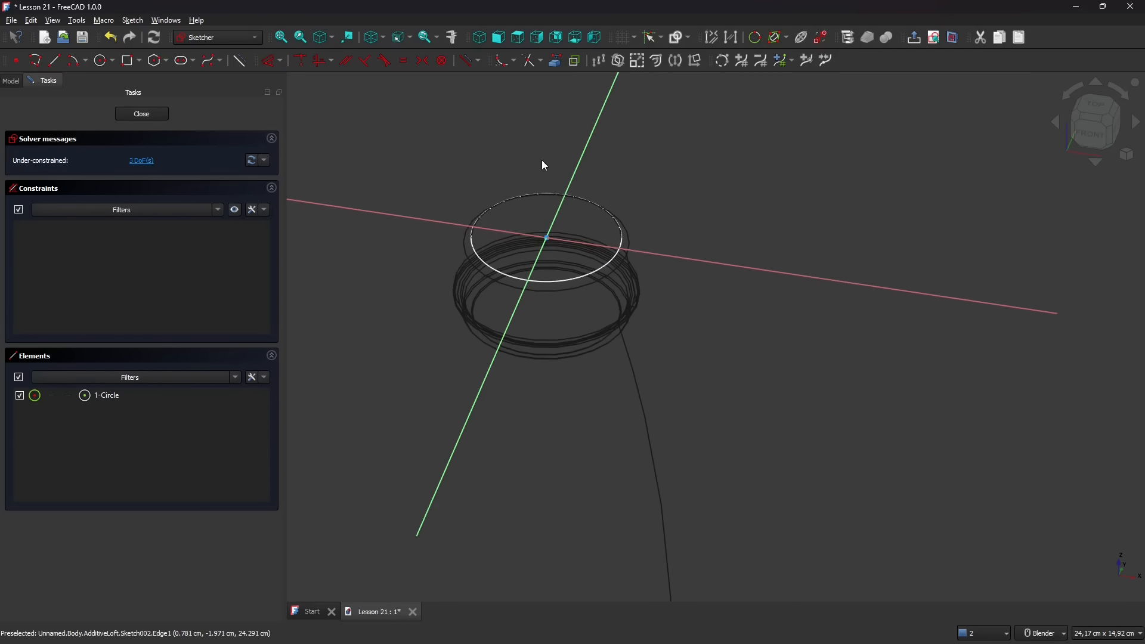
pyautogui.click(521, 286)
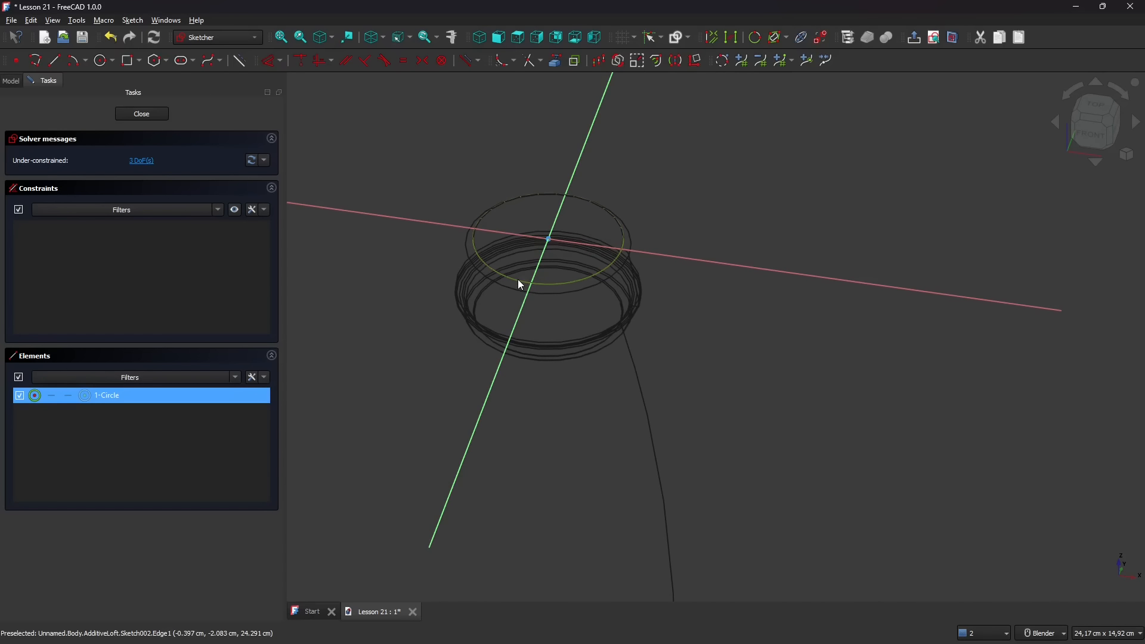
pyautogui.press('Delete')
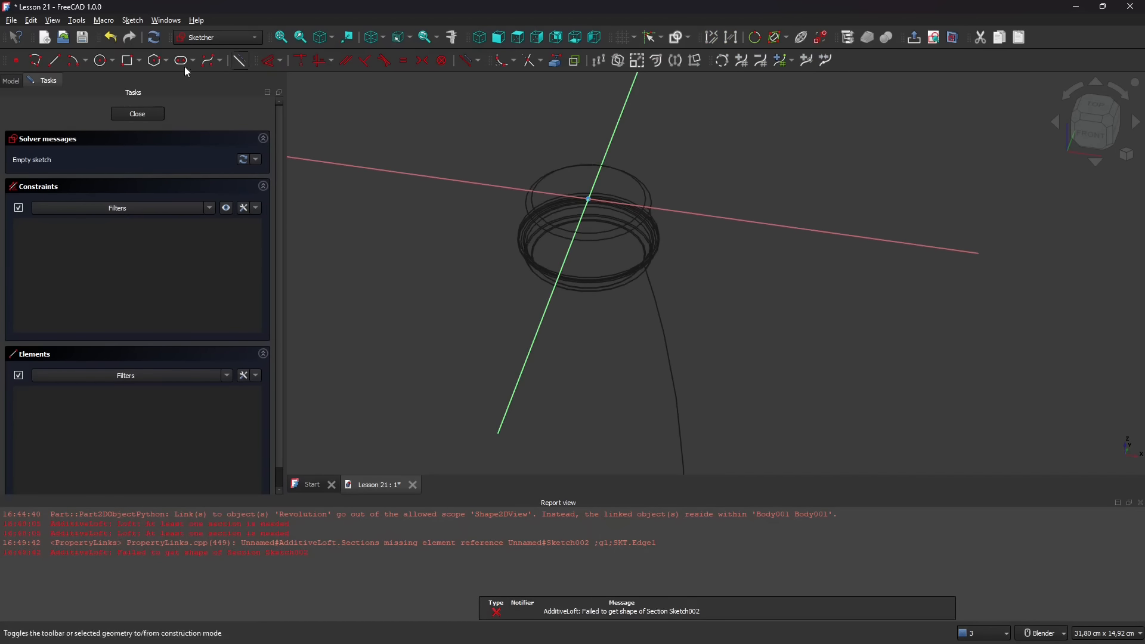
# Step: Draw a heptagon of about 1.7 cm radius centred on the origin in Sketch002, and close the sketch
pyautogui.click(167, 61)
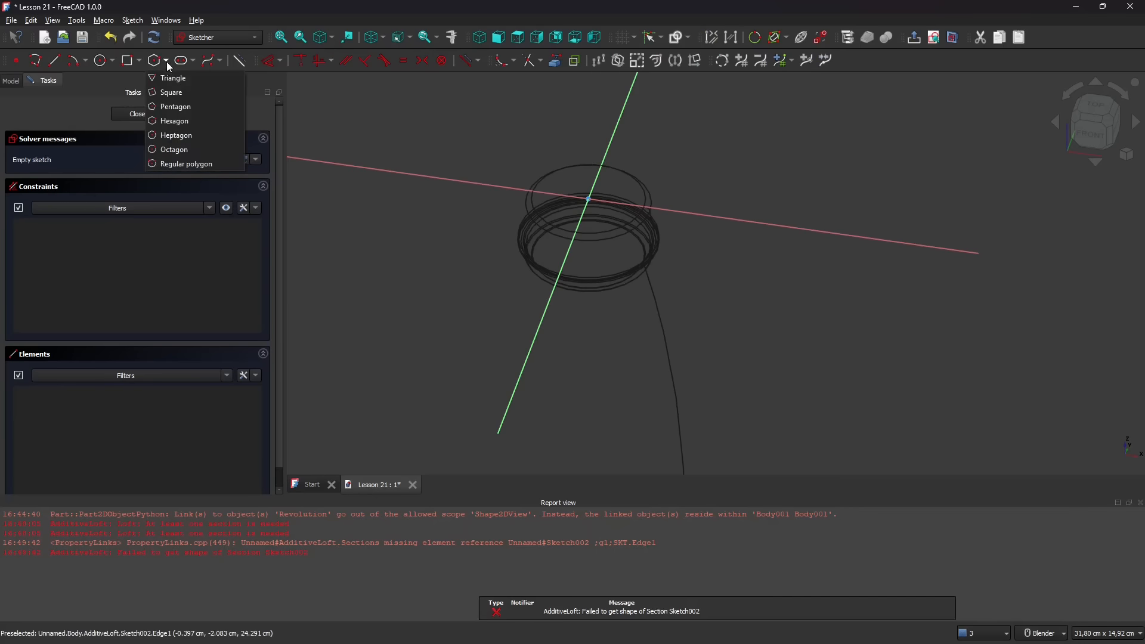
pyautogui.click(179, 135)
pyautogui.click(589, 198)
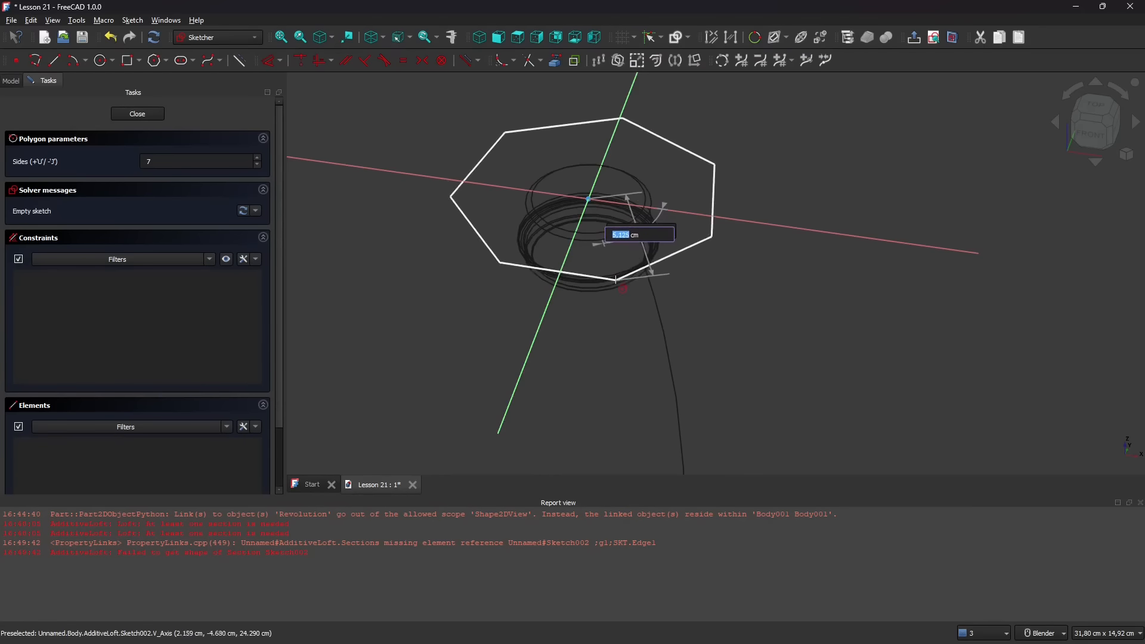
pyautogui.click(604, 225)
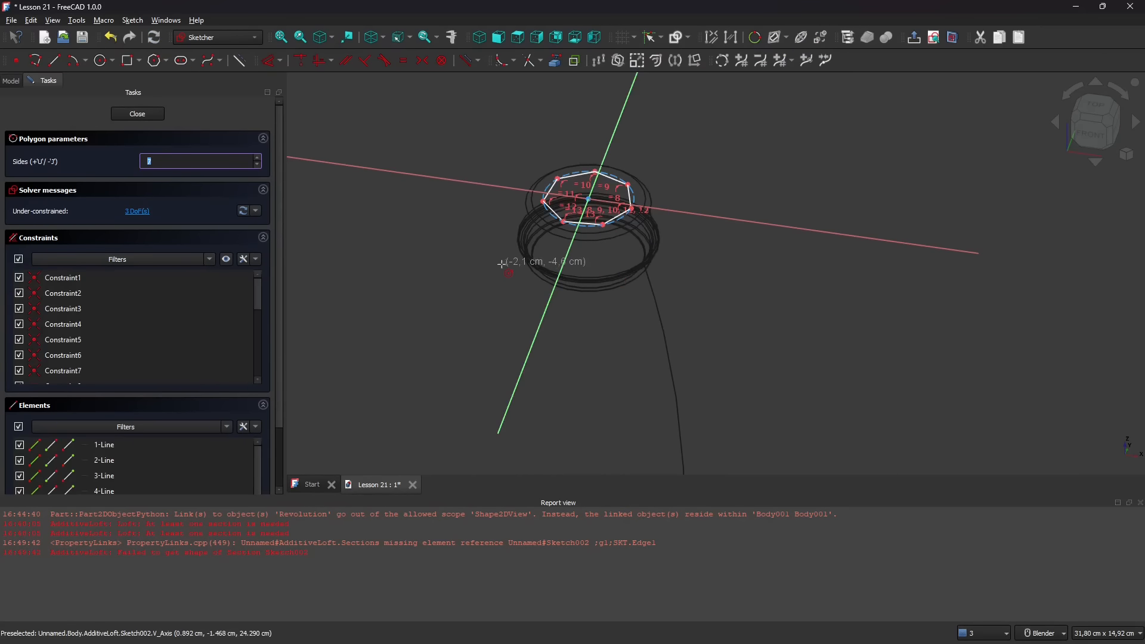
pyautogui.click(149, 115)
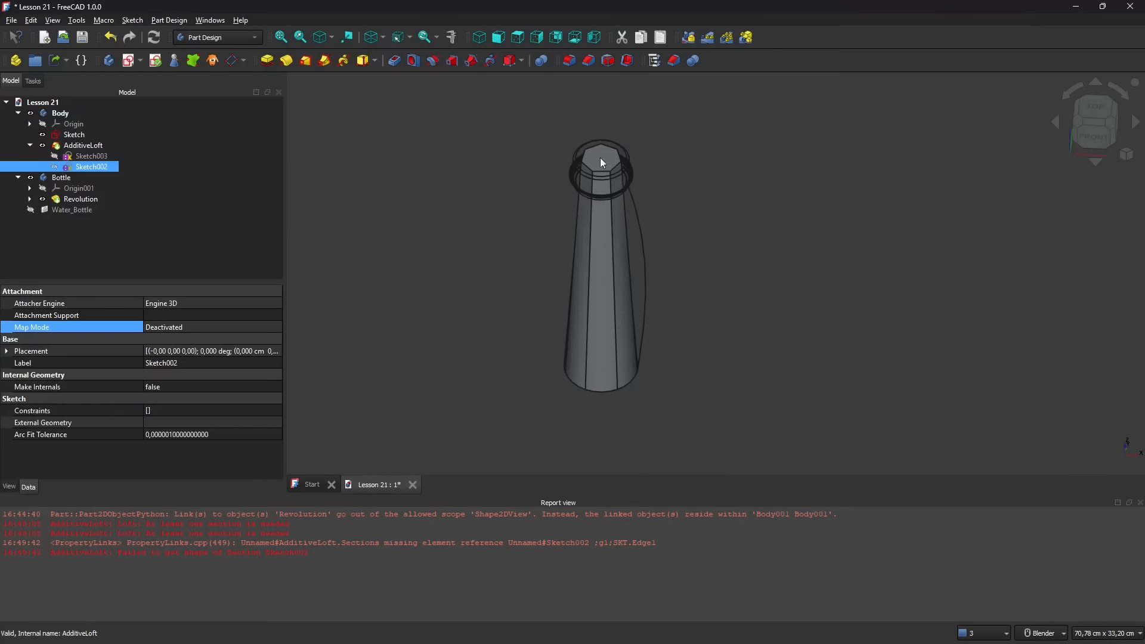
# Step: Close the Report view and examine the updated loft from its circular base to its heptagonal top
pyautogui.moveTo(556, 378); pyautogui.dragTo(567, 355, button='middle')
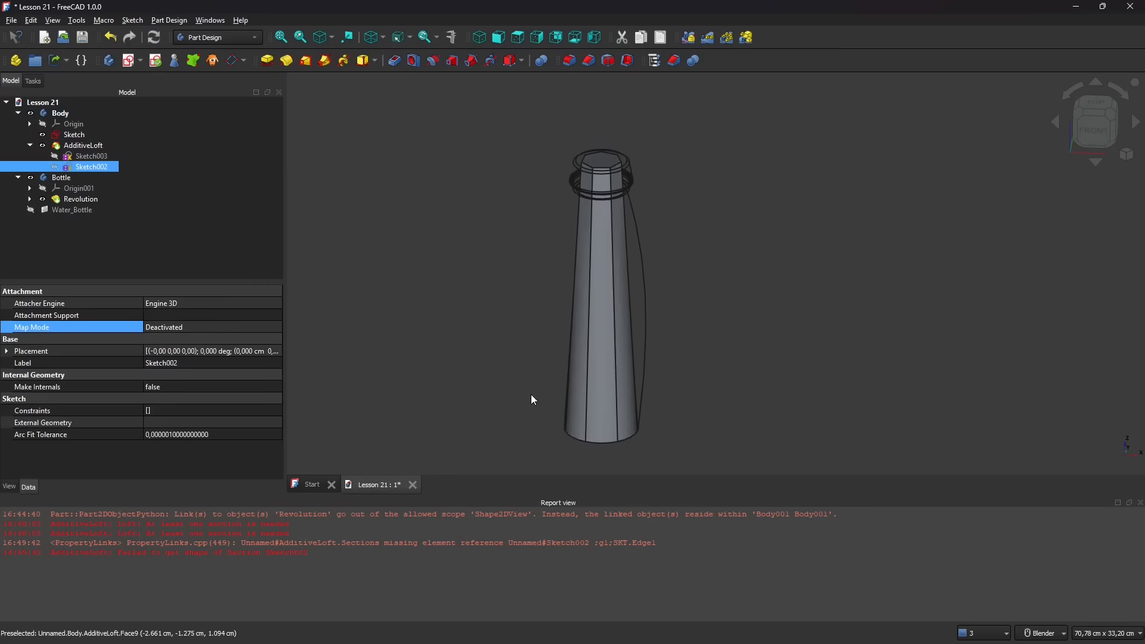
pyautogui.click(1141, 503)
pyautogui.moveTo(642, 371); pyautogui.dragTo(547, 376, button='middle')
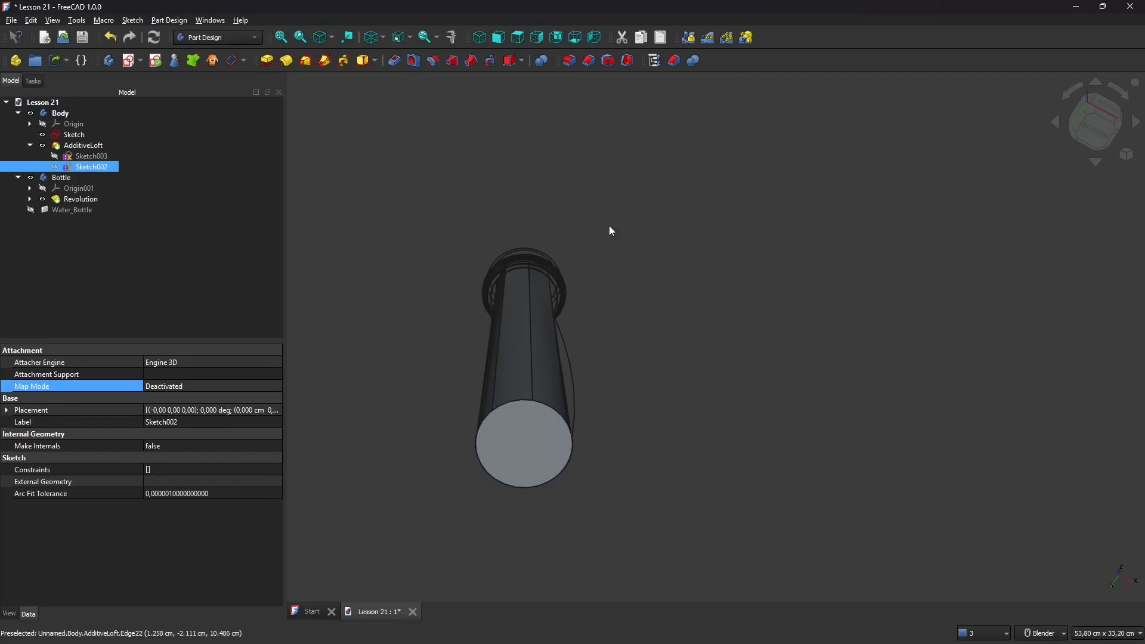
pyautogui.moveTo(611, 230); pyautogui.dragTo(529, 309, button='middle')
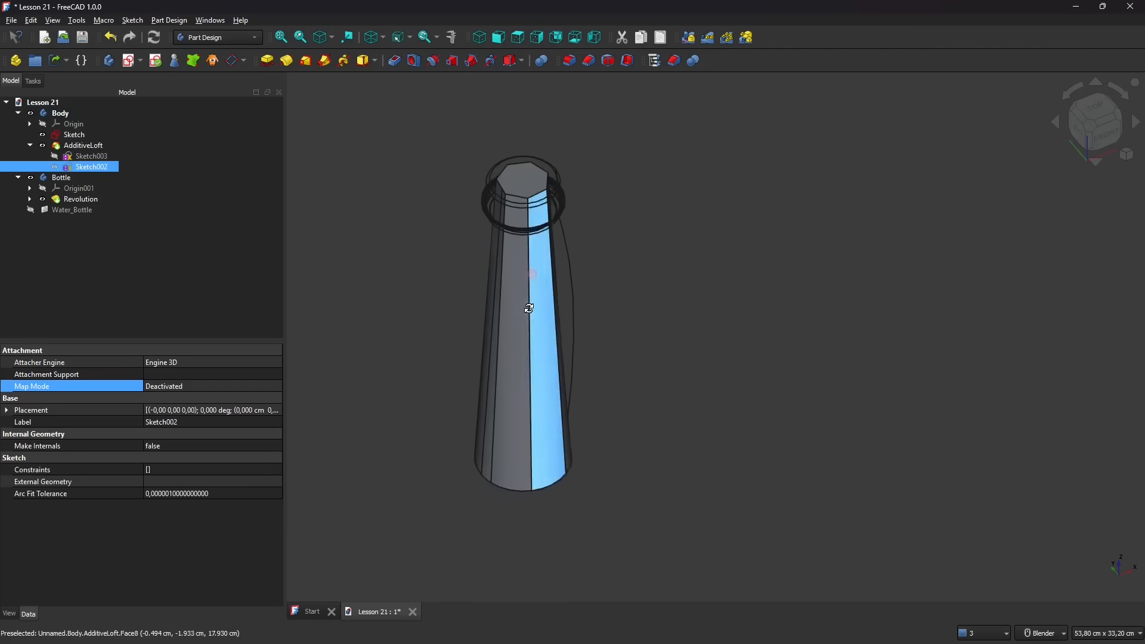
pyautogui.scroll(-3, 534, 466)
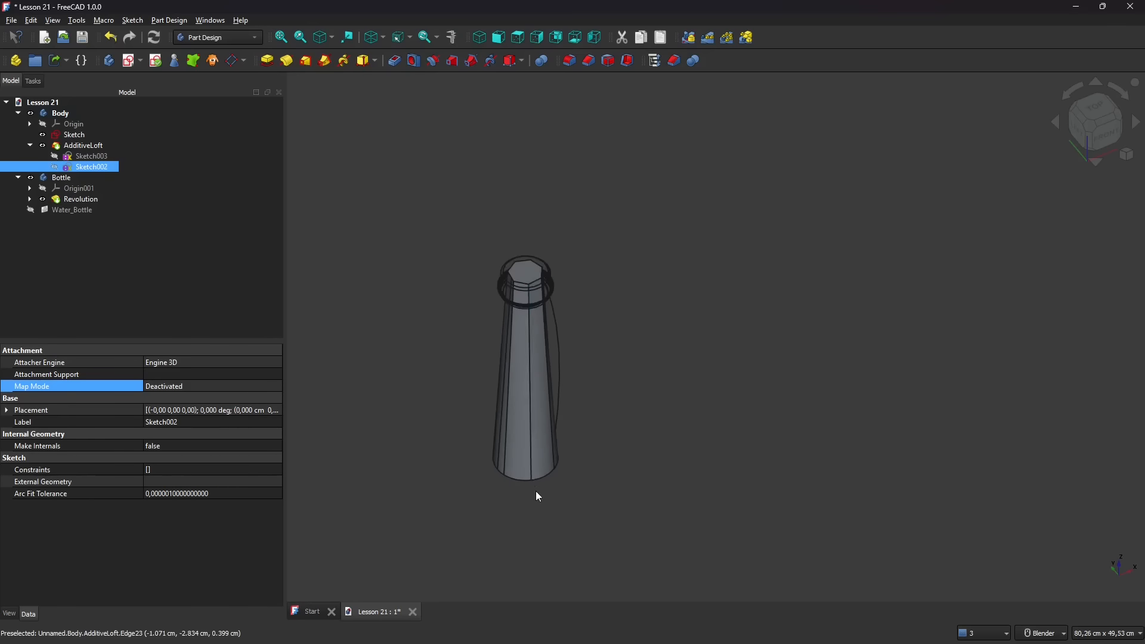
# Step: Switch to the web browser and browse the Google Images results for "water bottle with grip" for bottle shapes
pyautogui.moveTo(539, 496); pyautogui.dragTo(515, 418, button='middle')
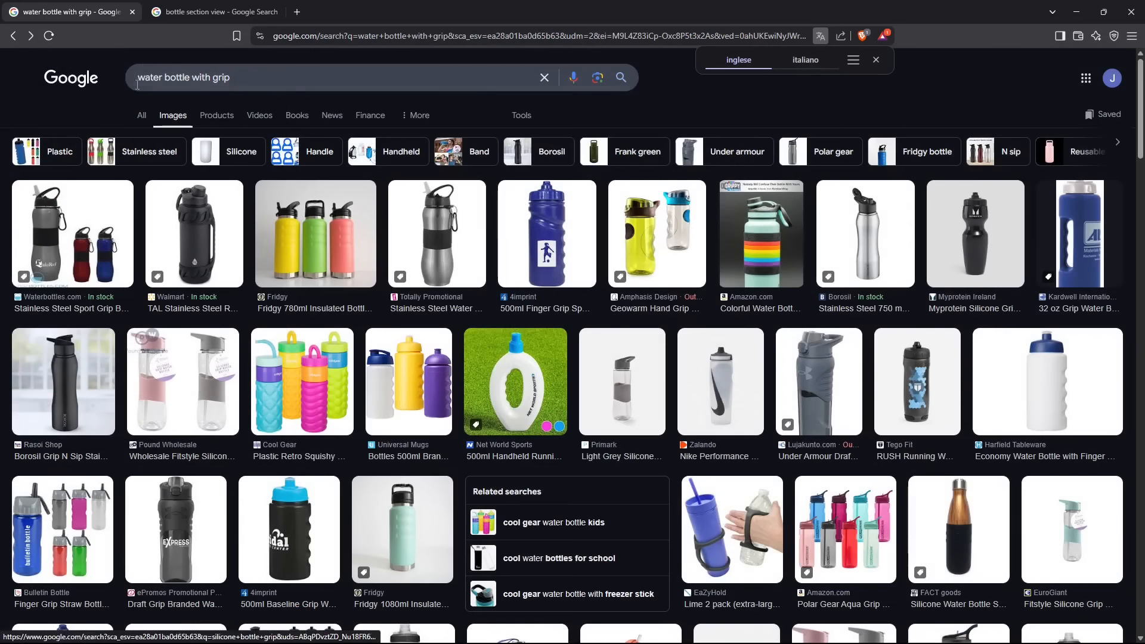
pyautogui.doubleClick(215, 80)
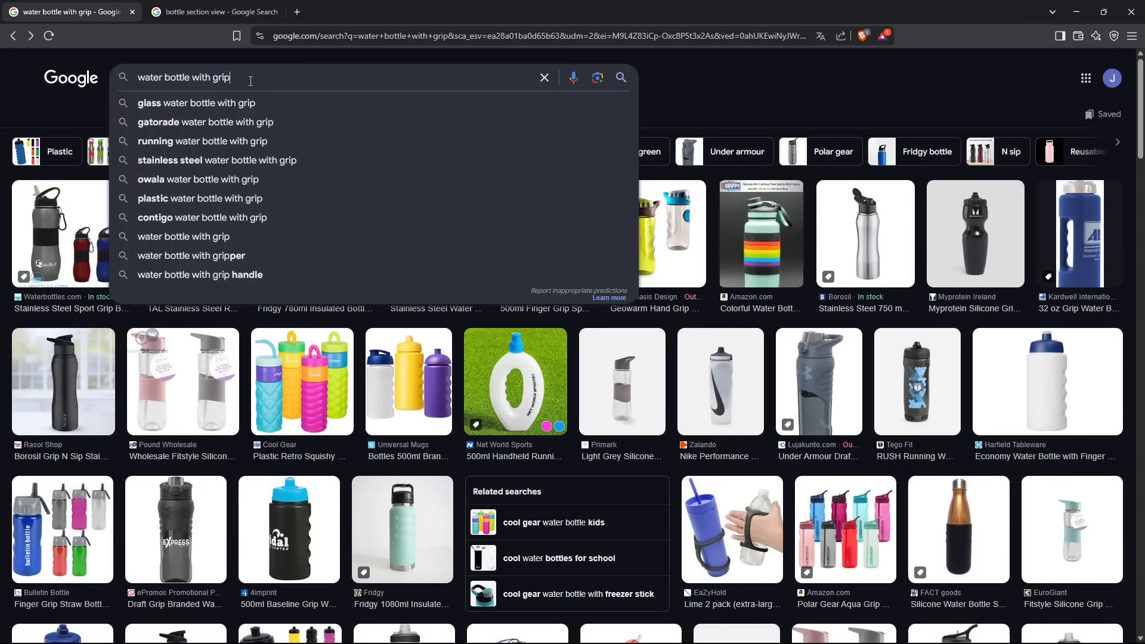
pyautogui.click(689, 88)
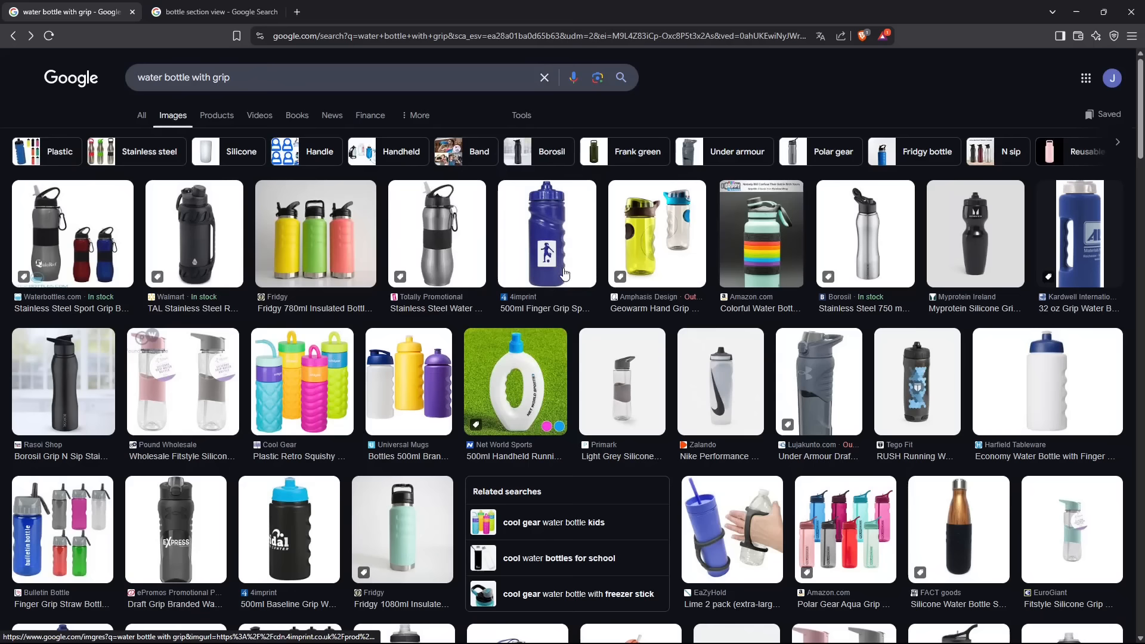
pyautogui.scroll(-4, 489, 232)
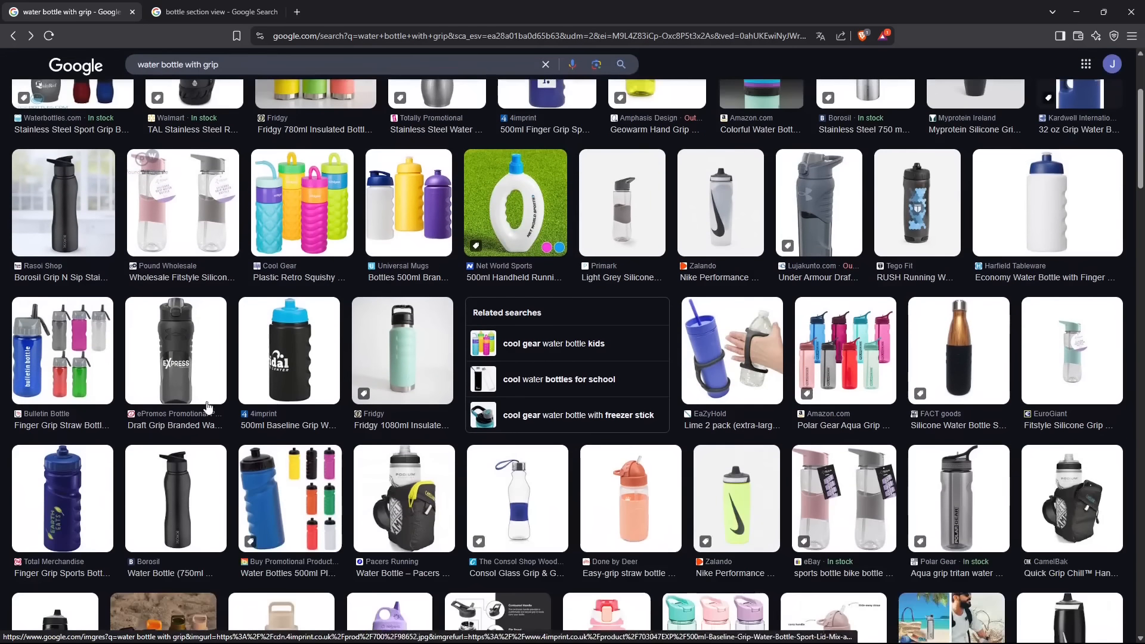
pyautogui.scroll(-4, 490, 232)
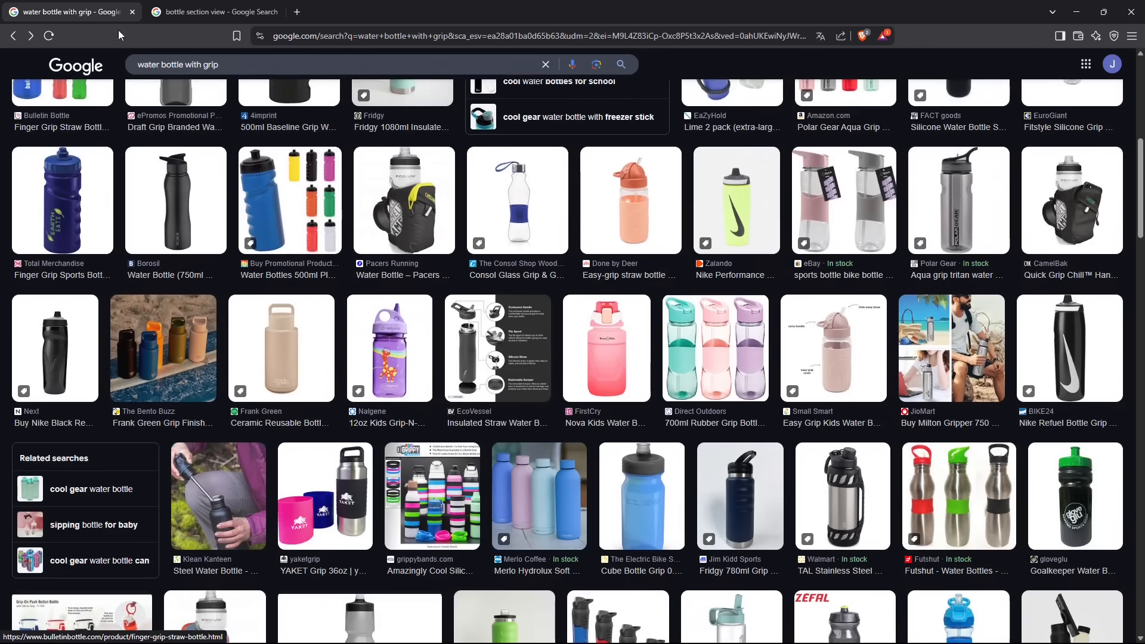
# Step: Close the grip-bottle search and preview the Waiheke Whisky and Sectional Water Bottle drawings among the "bottle section view" images
pyautogui.click(136, 12)
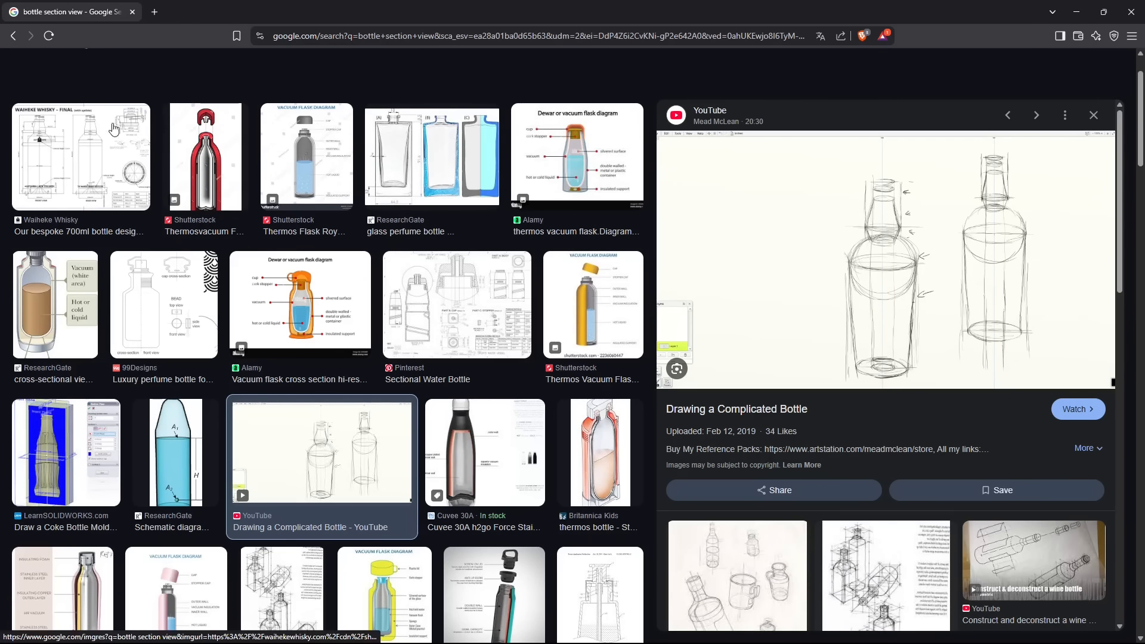
pyautogui.scroll(2, 118, 145)
pyautogui.click(115, 223)
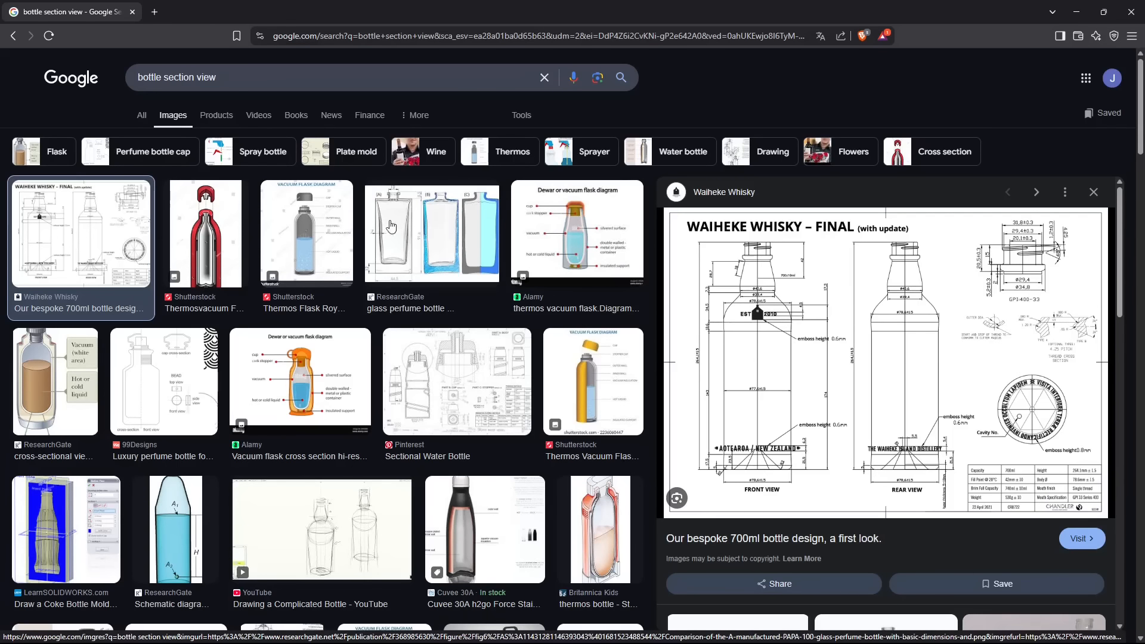
pyautogui.click(463, 397)
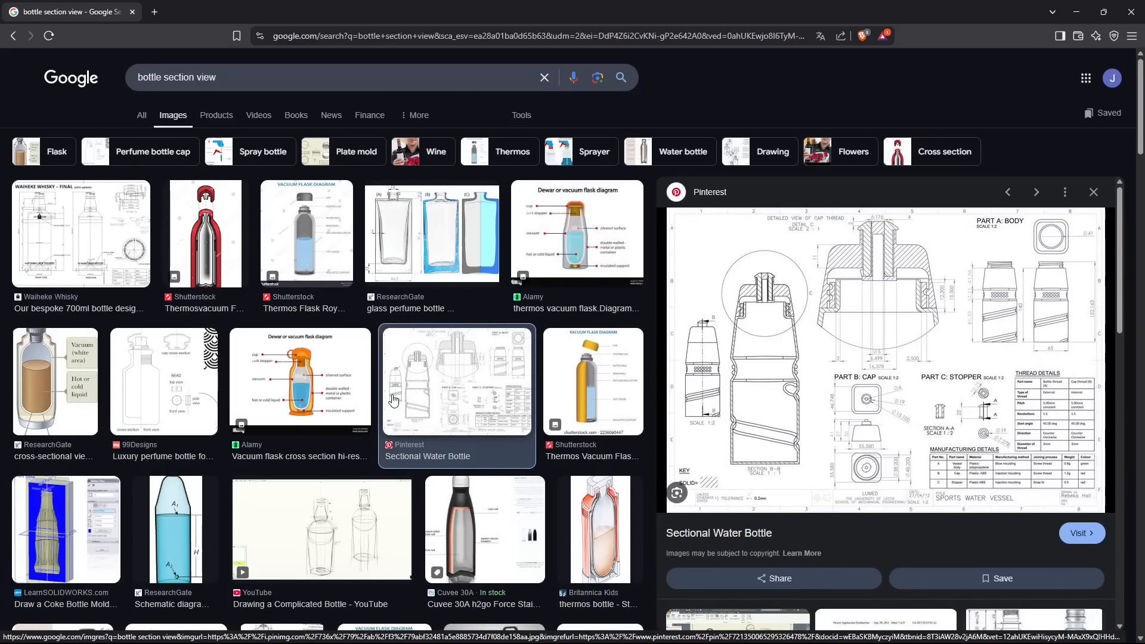
pyautogui.scroll(-1, 201, 444)
pyautogui.scroll(-3, 201, 444)
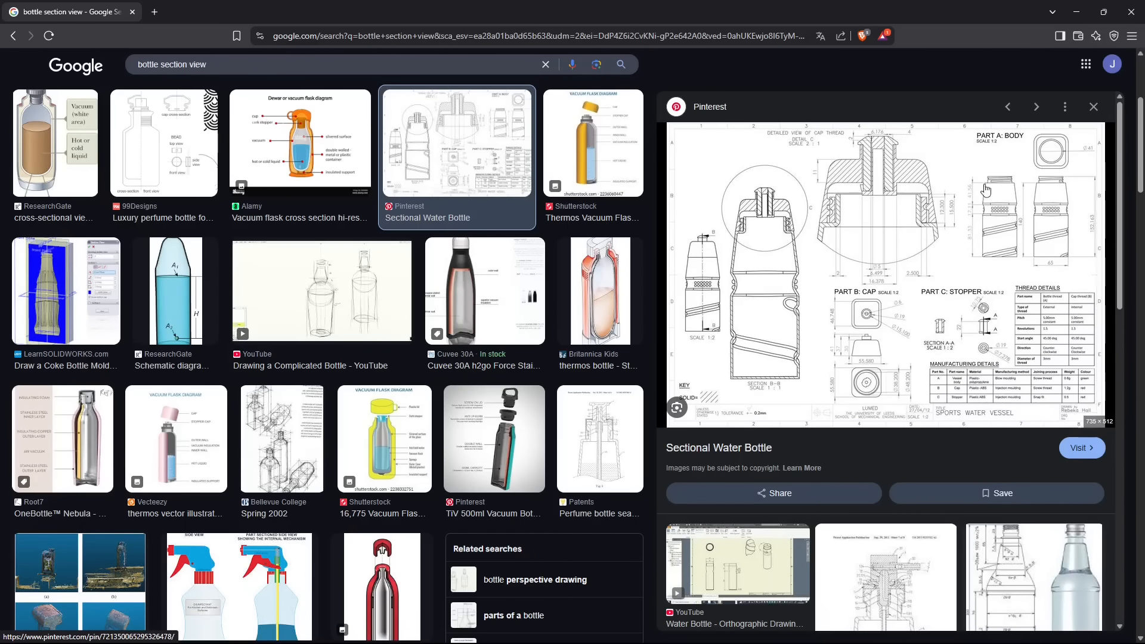
# Step: Preview the 99designs perfume bottle cross-section and the Behance cologne bottle diagram, browse further results, and leave the browser
pyautogui.click(170, 122)
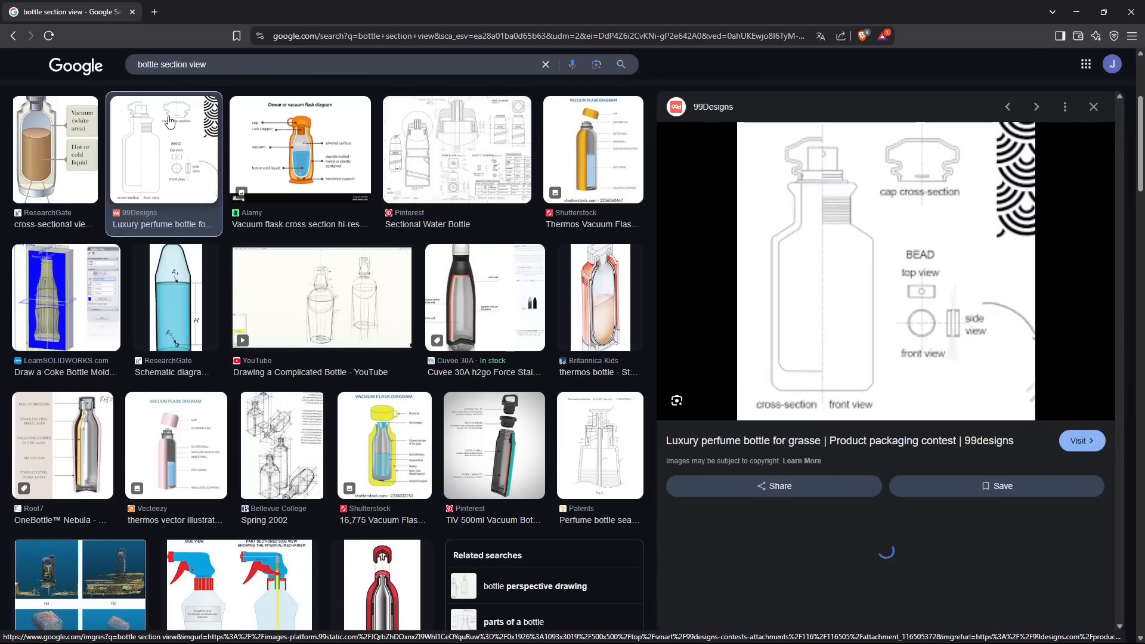
pyautogui.scroll(-2, 385, 432)
pyautogui.scroll(-3, 385, 432)
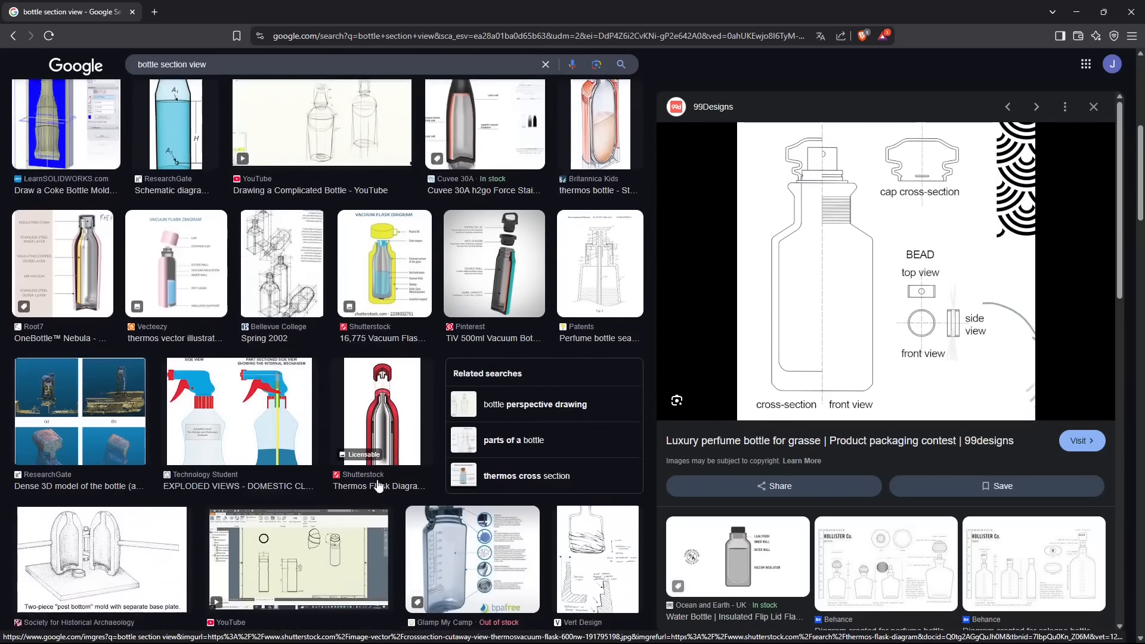
pyautogui.scroll(-3, 382, 478)
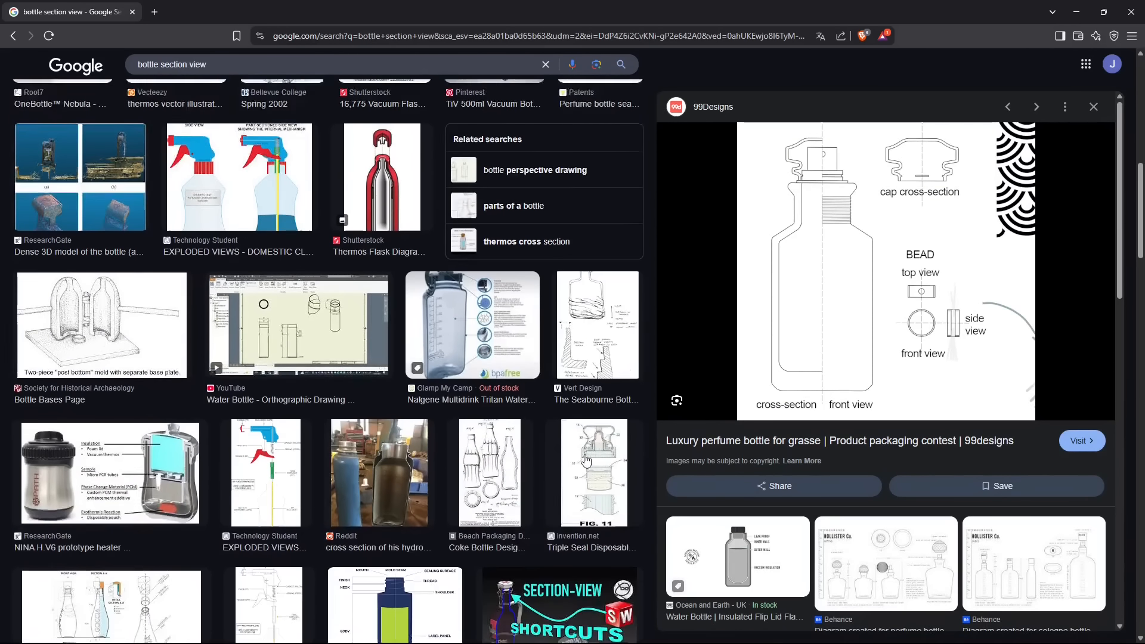
pyautogui.scroll(-3, 1031, 402)
pyautogui.click(1031, 403)
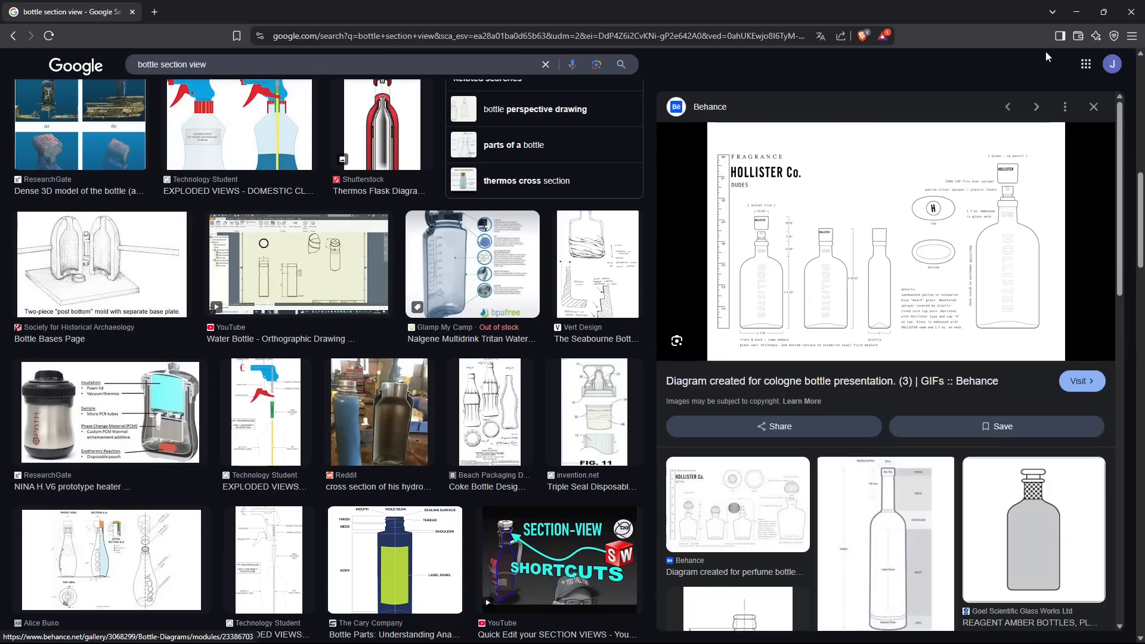
pyautogui.click(1076, 12)
# Step: Back in FreeCAD, show the Water_Bottle reference image behind the loft and switch to the Top view
pyautogui.moveTo(549, 225); pyautogui.dragTo(575, 261, button='middle')
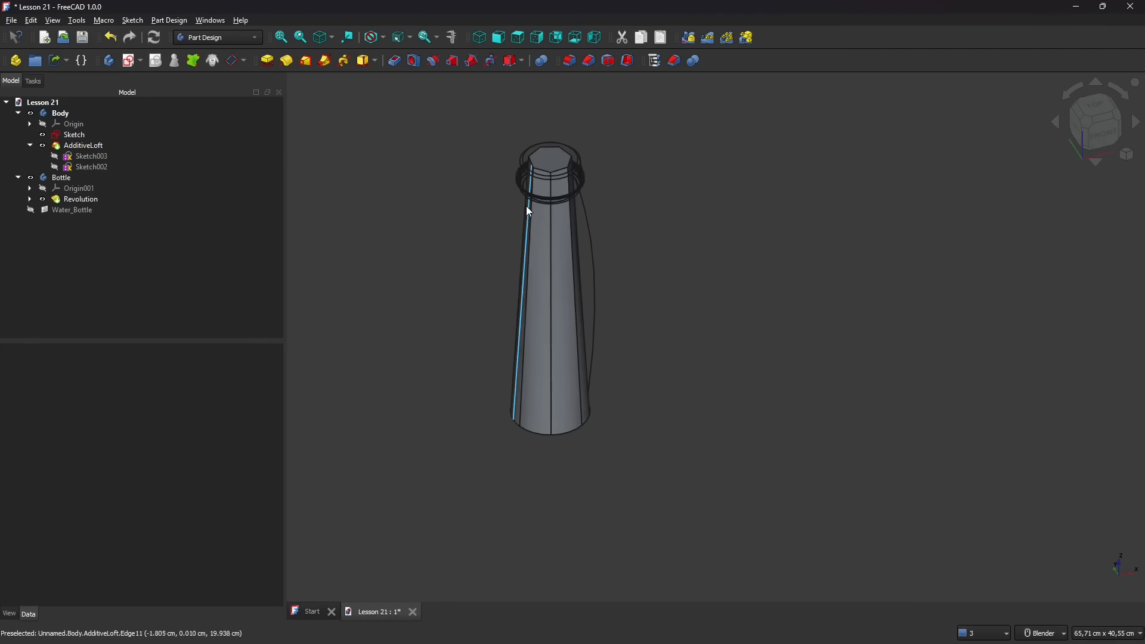
pyautogui.scroll(2, 530, 211)
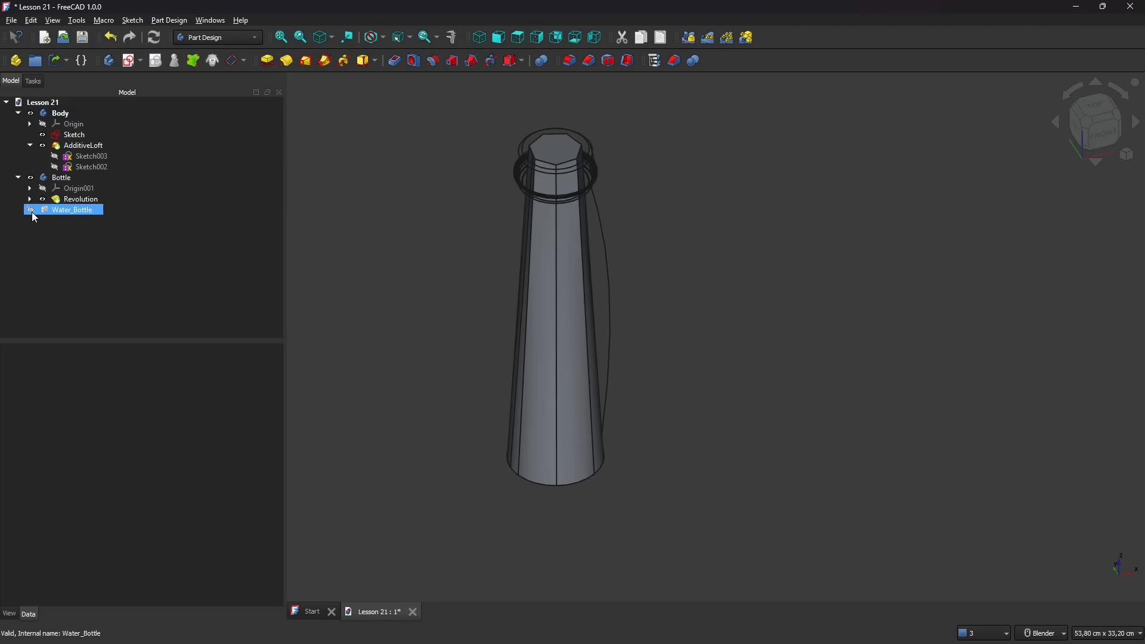
pyautogui.click(31, 211)
pyautogui.scroll(2, 472, 250)
pyautogui.moveTo(649, 321)
pyautogui.mouseDown(button='middle')
pyautogui.moveTo(499, 318)
pyautogui.moveTo(648, 319)
pyautogui.mouseUp(button='middle')
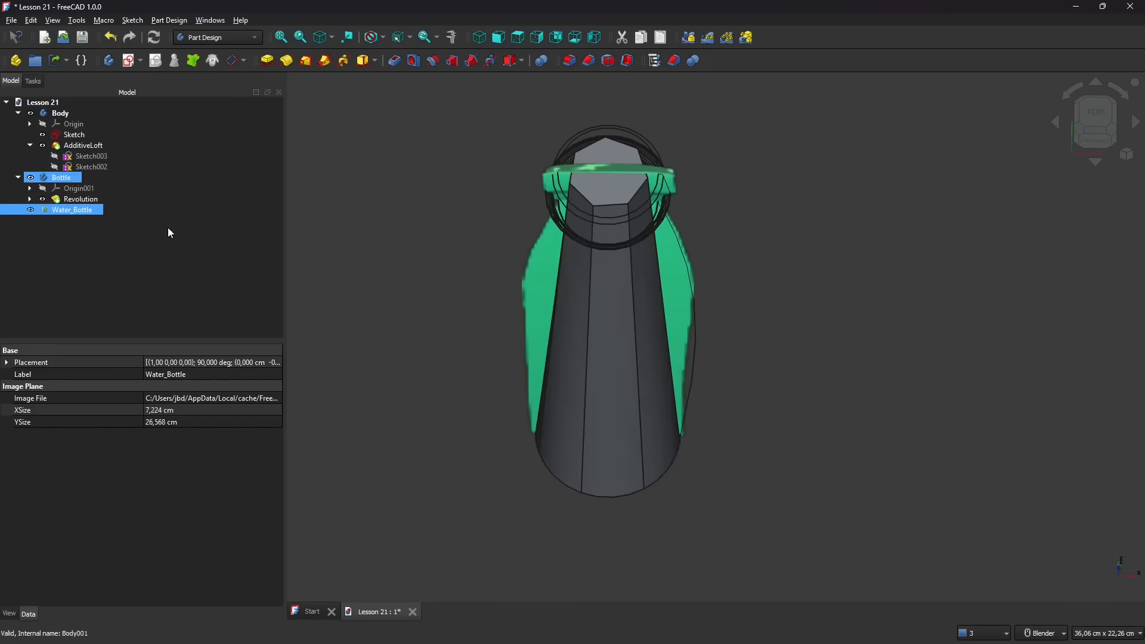
pyautogui.click(1108, 116)
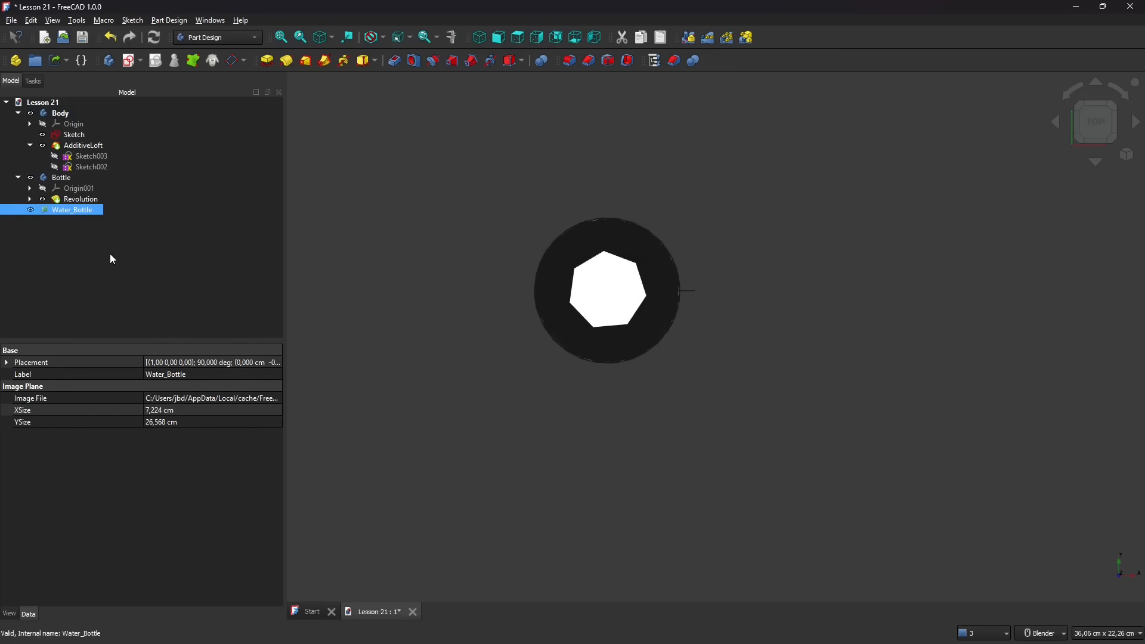
# Step: Import the plate image from the references folder into the Lesson 21 document
pyautogui.click(11, 20)
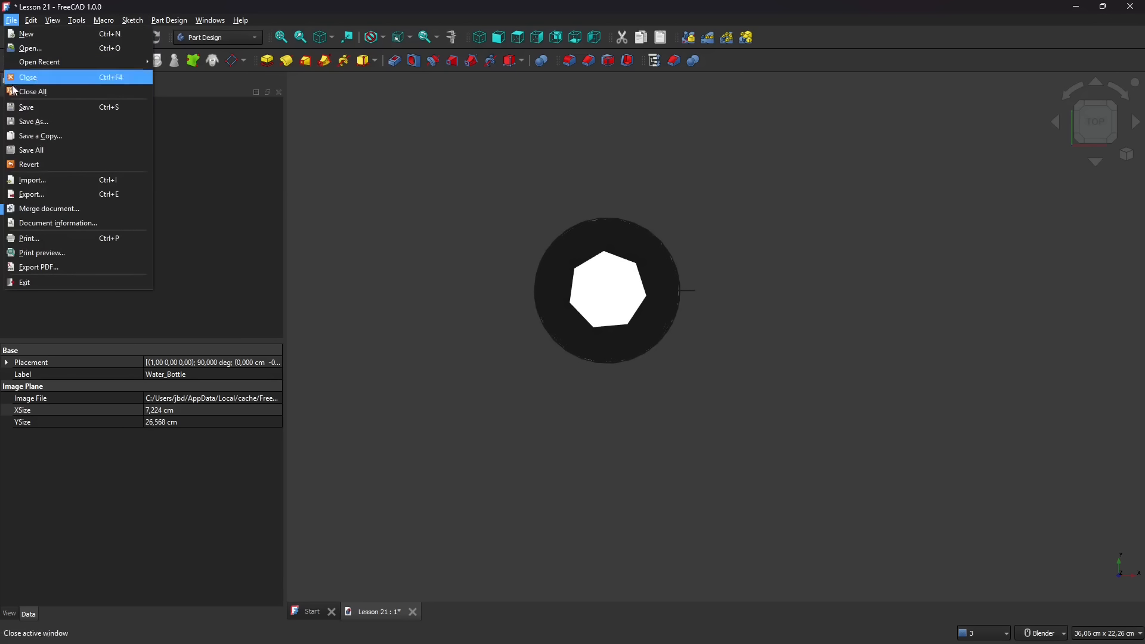
pyautogui.click(29, 180)
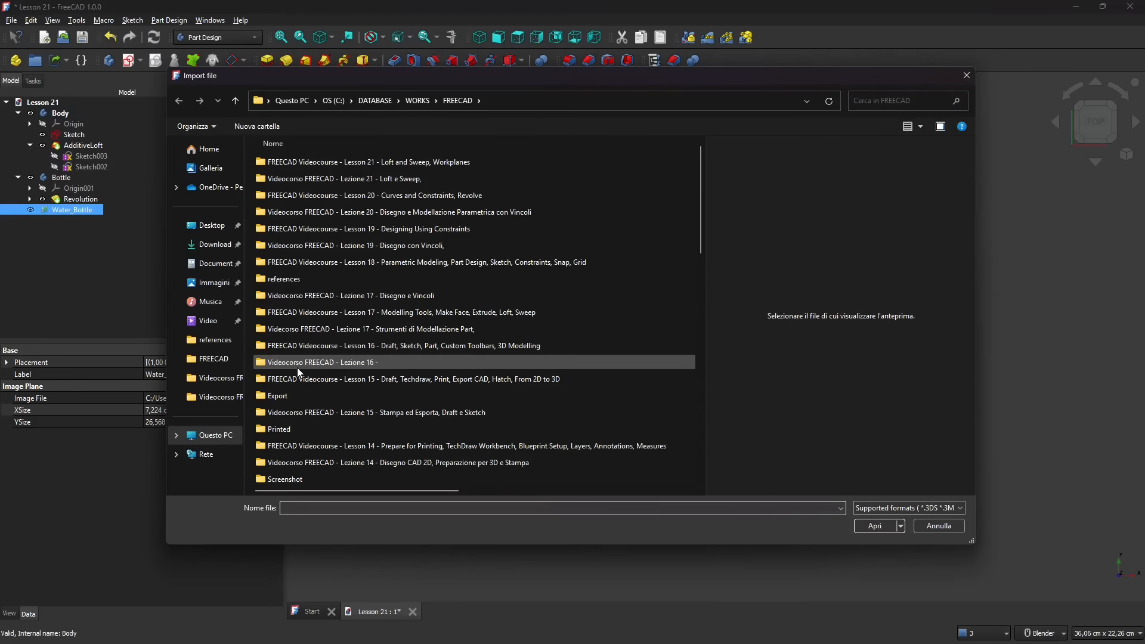
pyautogui.doubleClick(306, 284)
pyautogui.click(284, 176)
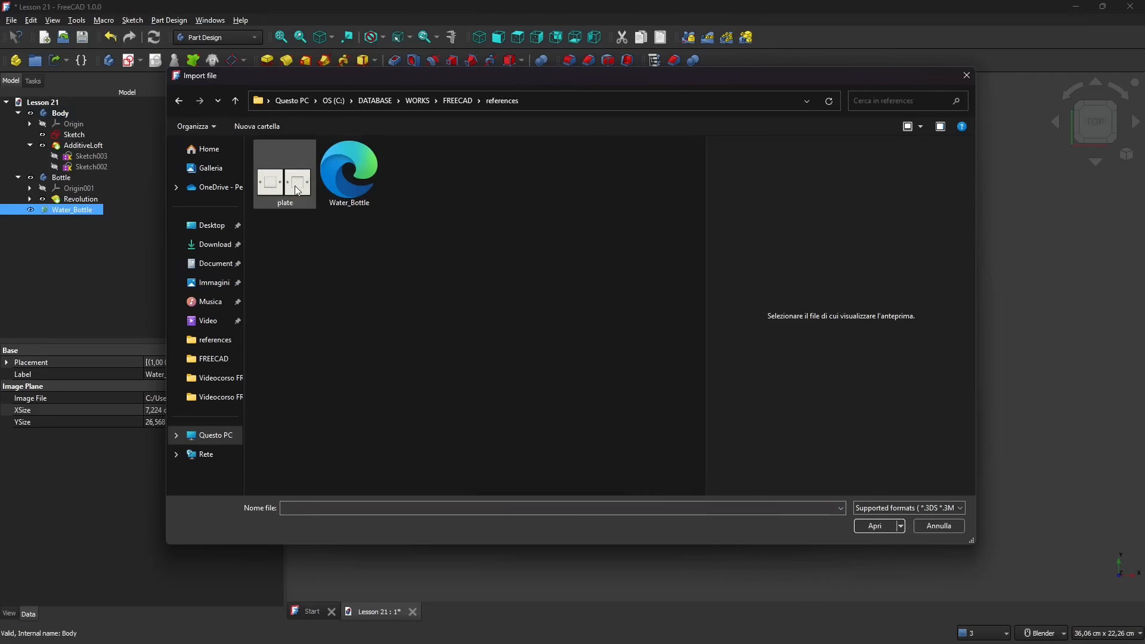
pyautogui.click(870, 527)
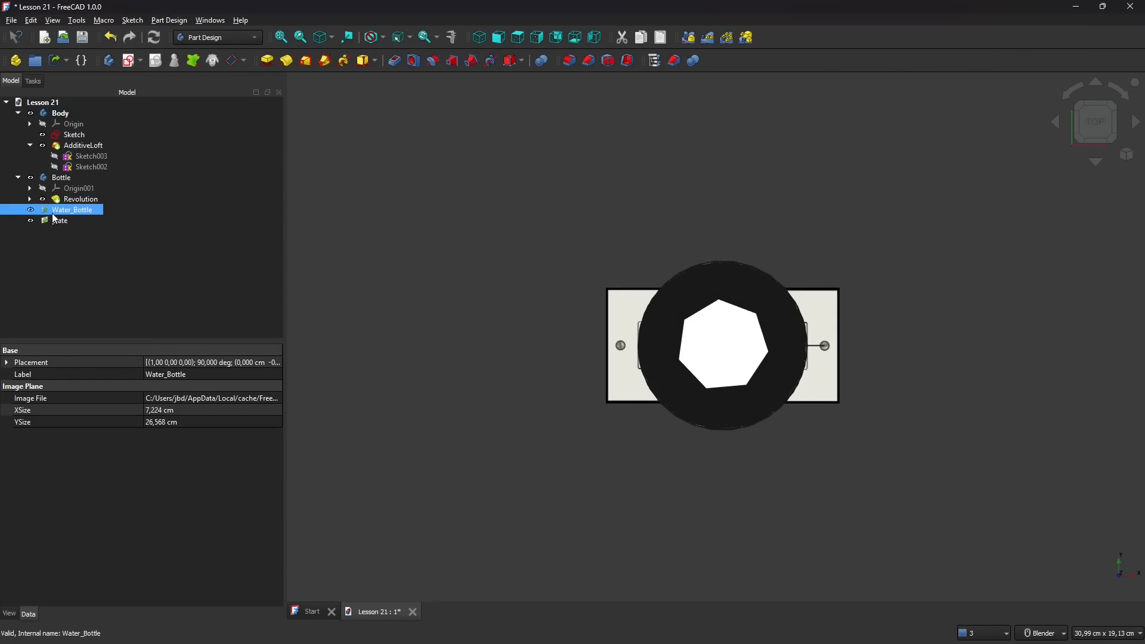
pyautogui.moveTo(851, 365); pyautogui.dragTo(846, 425, button='middle')
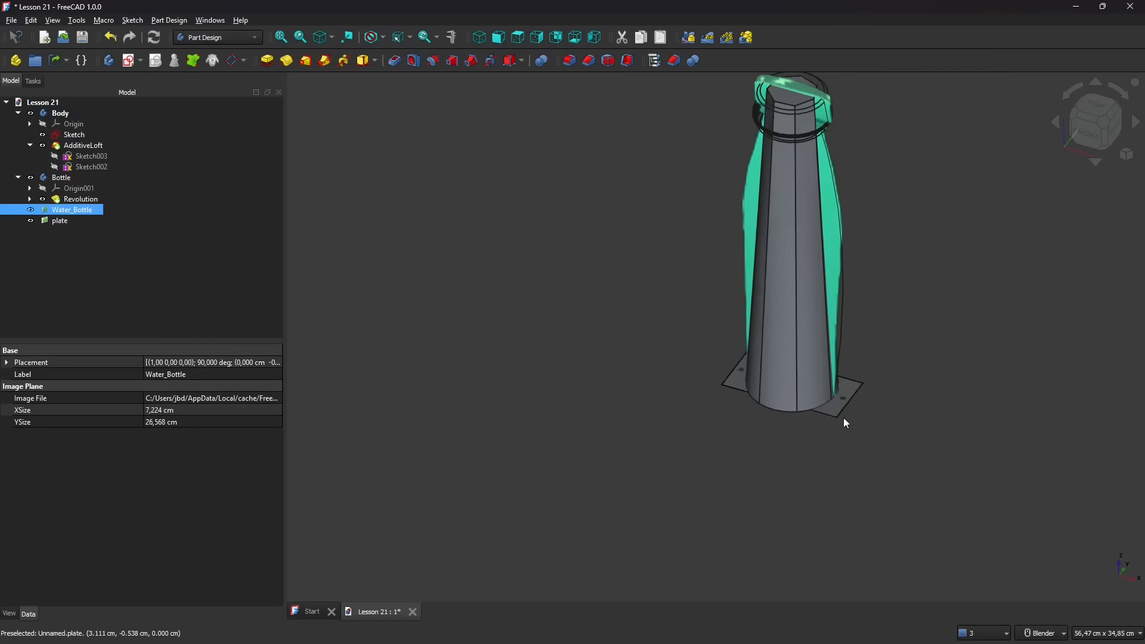
pyautogui.doubleClick(71, 210)
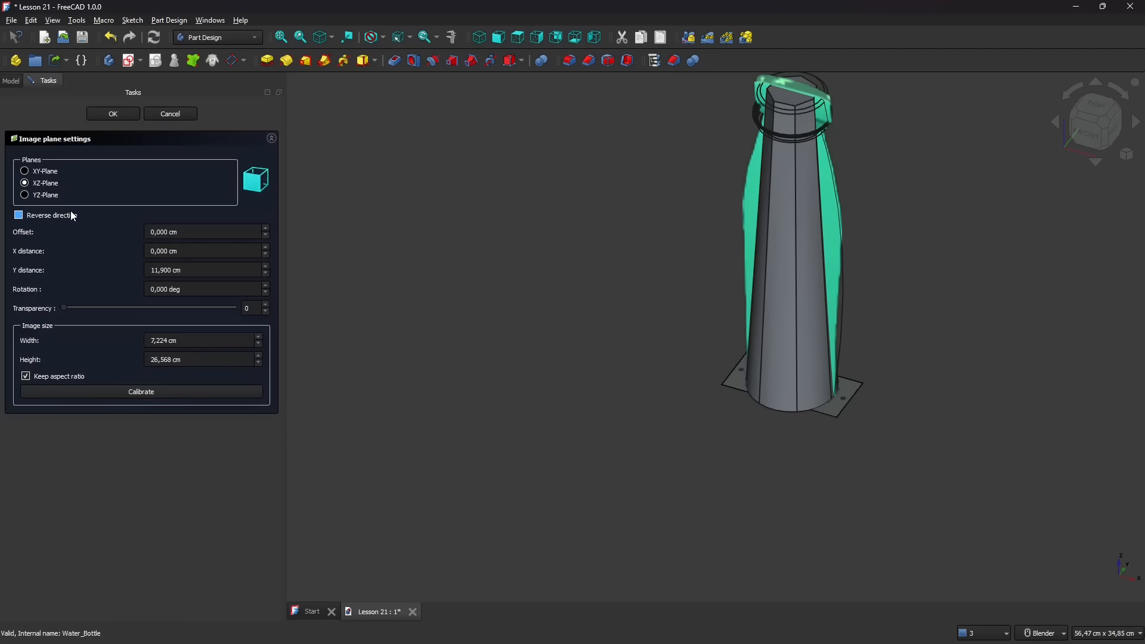
pyautogui.click(43, 172)
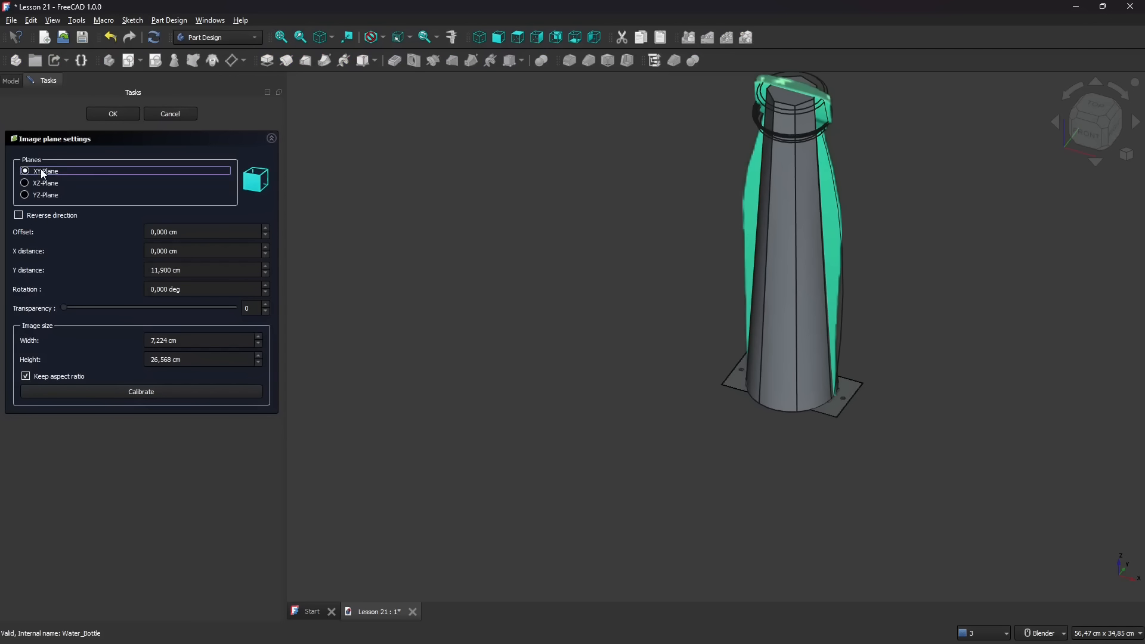
pyautogui.click(47, 184)
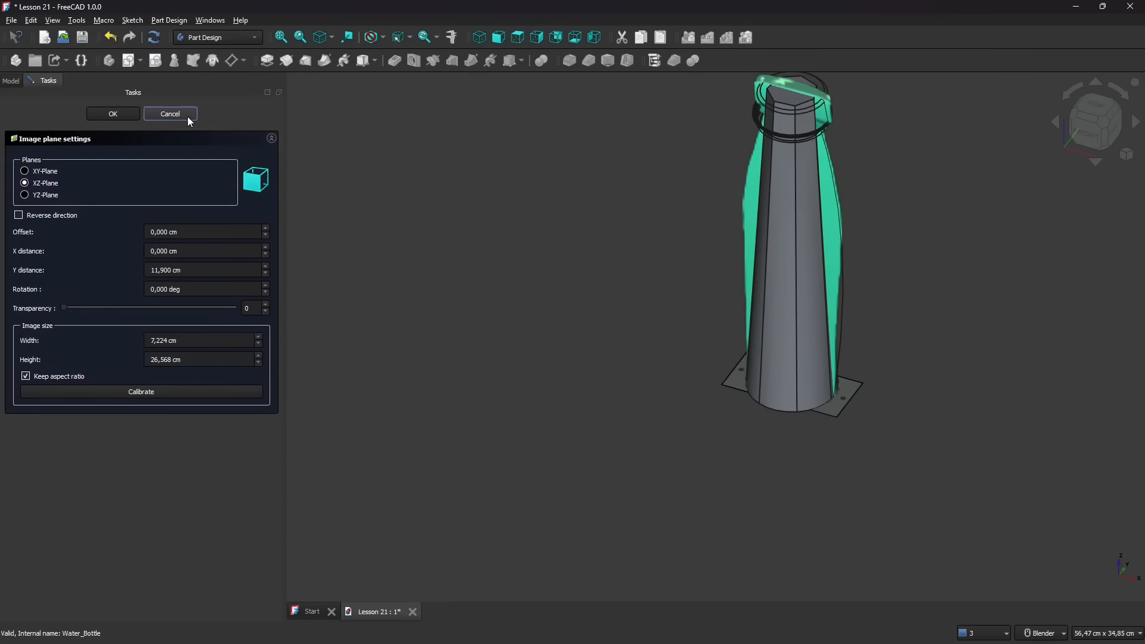
pyautogui.click(187, 115)
# Step: Open the plate image's plane settings, try the XZ and YZ orientations, and return it to the XY-Plane
pyautogui.click(60, 221)
pyautogui.doubleClick(59, 224)
pyautogui.click(45, 184)
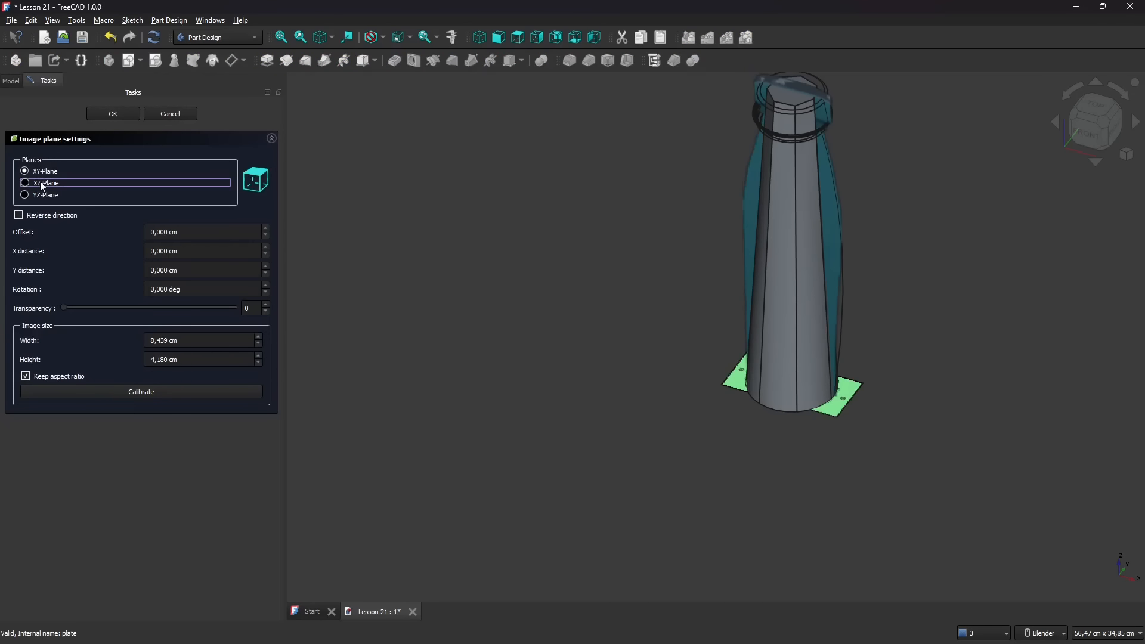
pyautogui.click(41, 196)
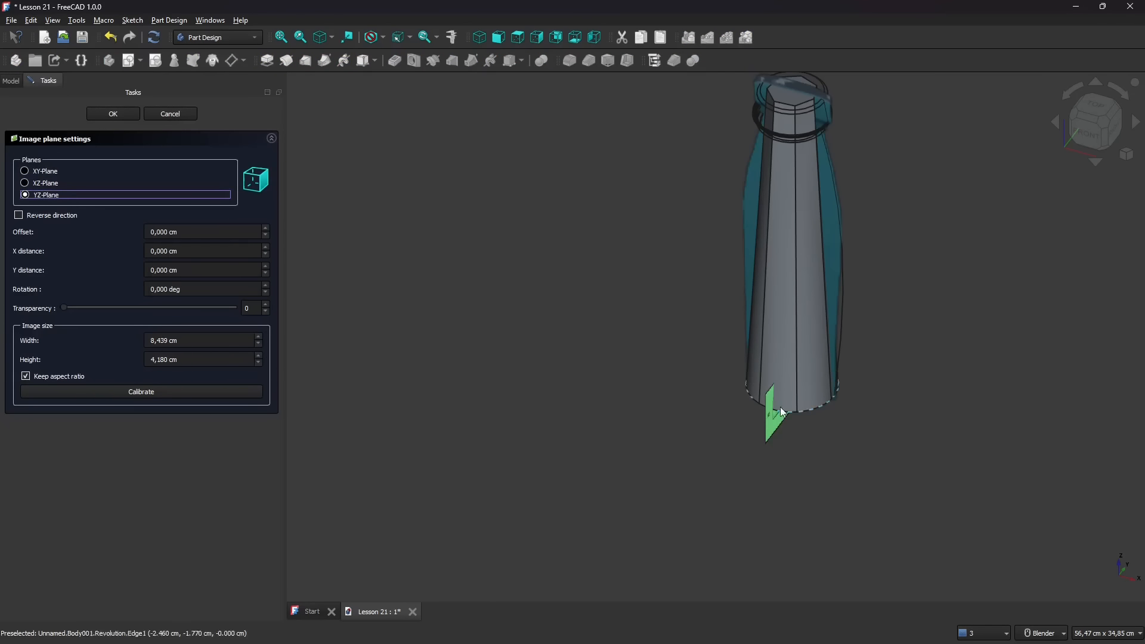
pyautogui.moveTo(781, 412); pyautogui.dragTo(717, 430, button='middle')
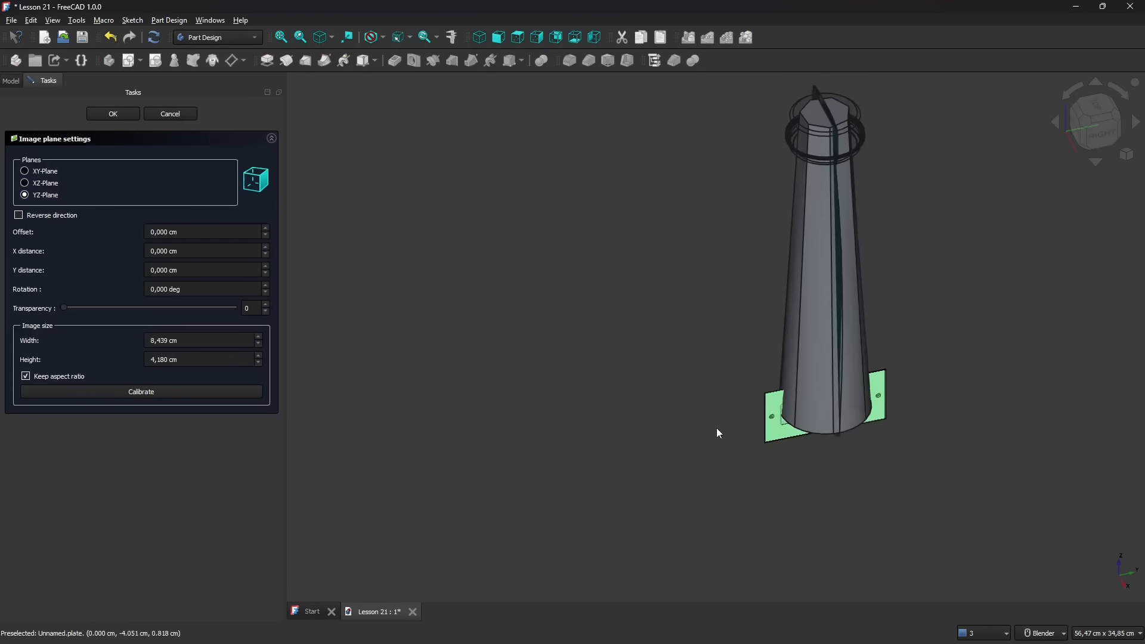
pyautogui.click(49, 183)
pyautogui.click(41, 171)
pyautogui.moveTo(442, 389); pyautogui.dragTo(618, 413, button='middle')
pyautogui.scroll(-3, 655, 482)
pyautogui.scroll(4, 626, 295)
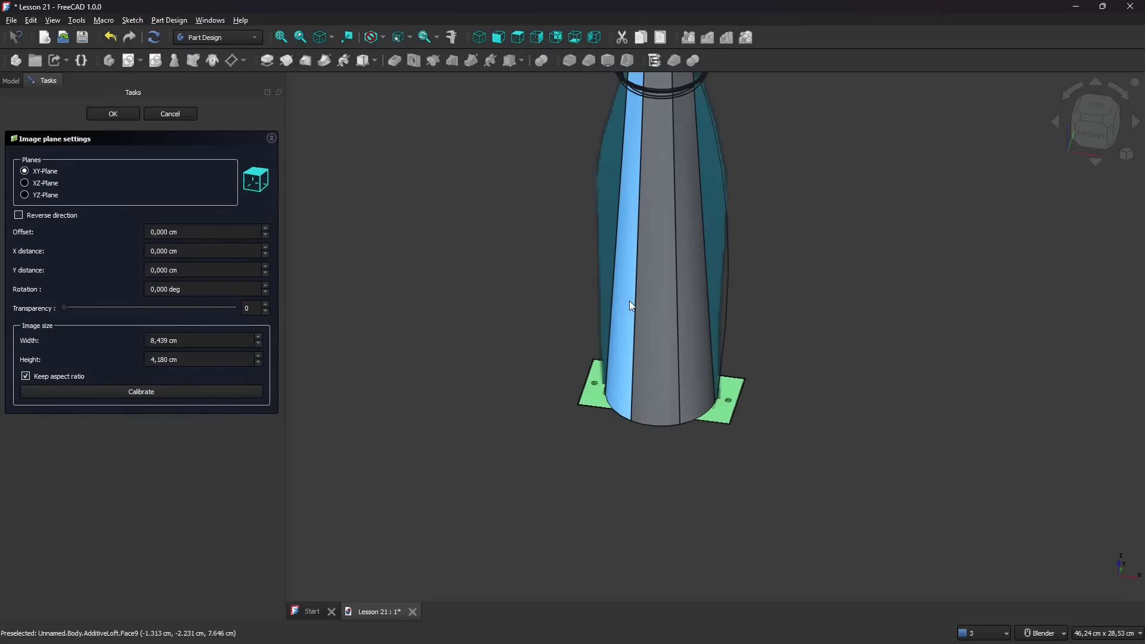
# Step: Move the plate image above and below the bottle's base, ending with its offset at -5 cm
pyautogui.scroll(8, 265, 233)
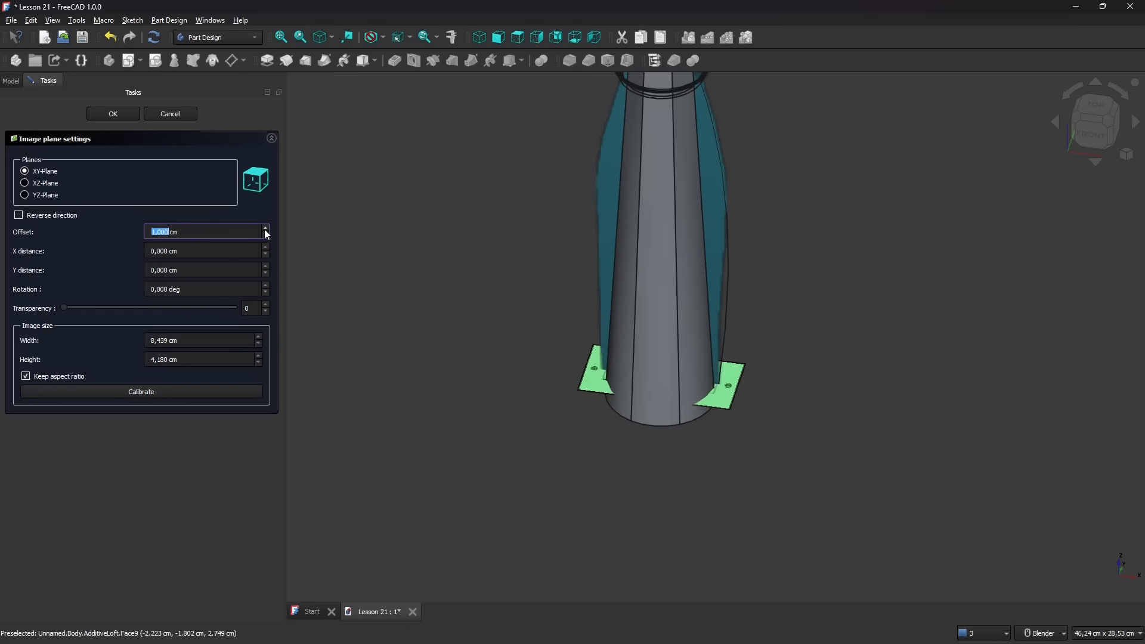
pyautogui.scroll(-10, 265, 235)
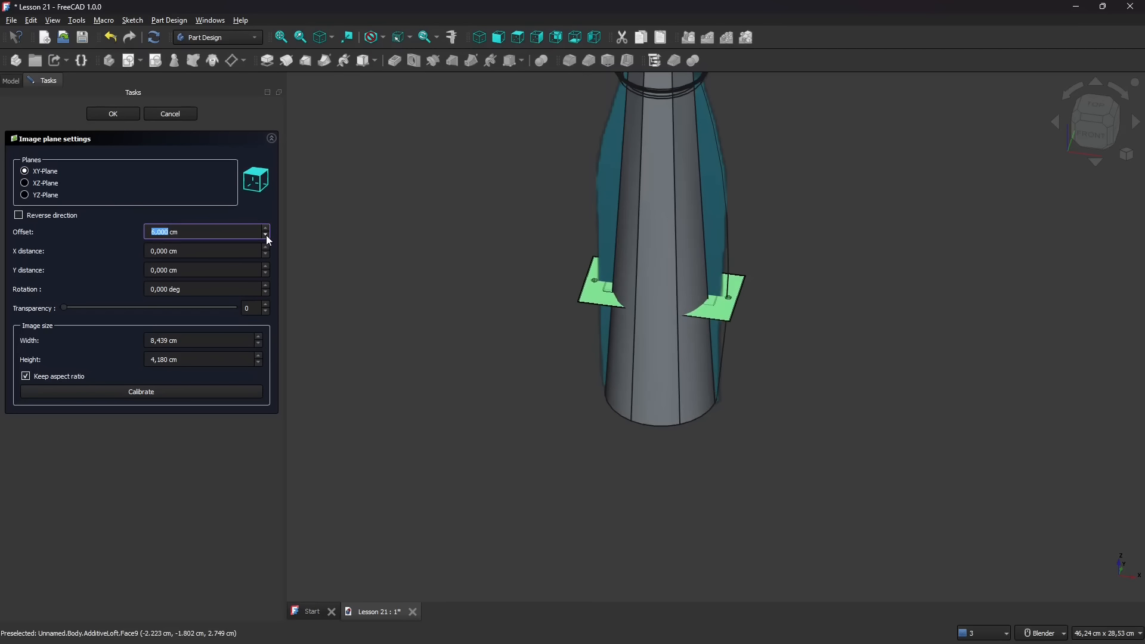
pyautogui.scroll(-3, 268, 240)
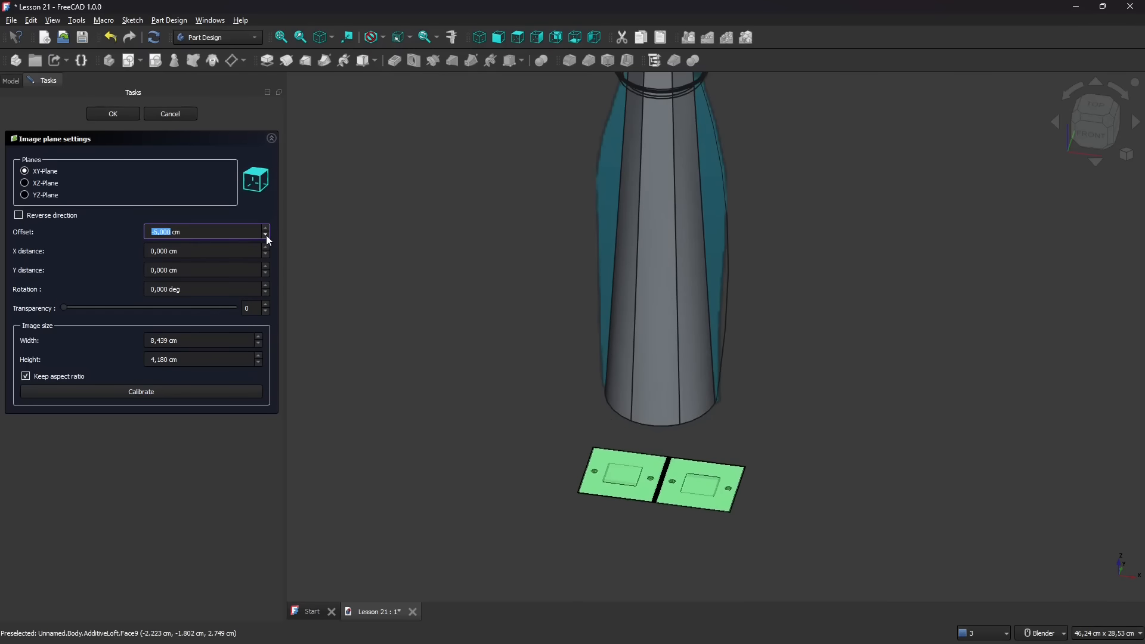
pyautogui.scroll(1, 267, 236)
# Step: Try the plate image at 3 cm X distance, 4 cm Y distance, 15° rotation and 8.170 cm height, and discard these settings
pyautogui.scroll(3, 263, 247)
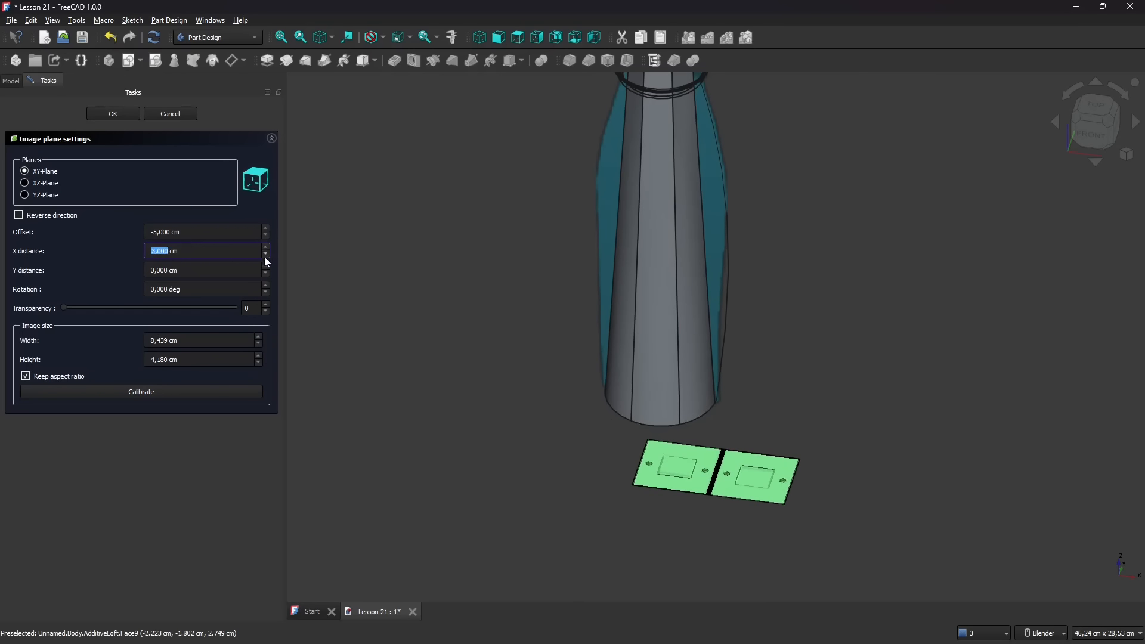
pyautogui.scroll(4, 264, 267)
pyautogui.scroll(6, 264, 288)
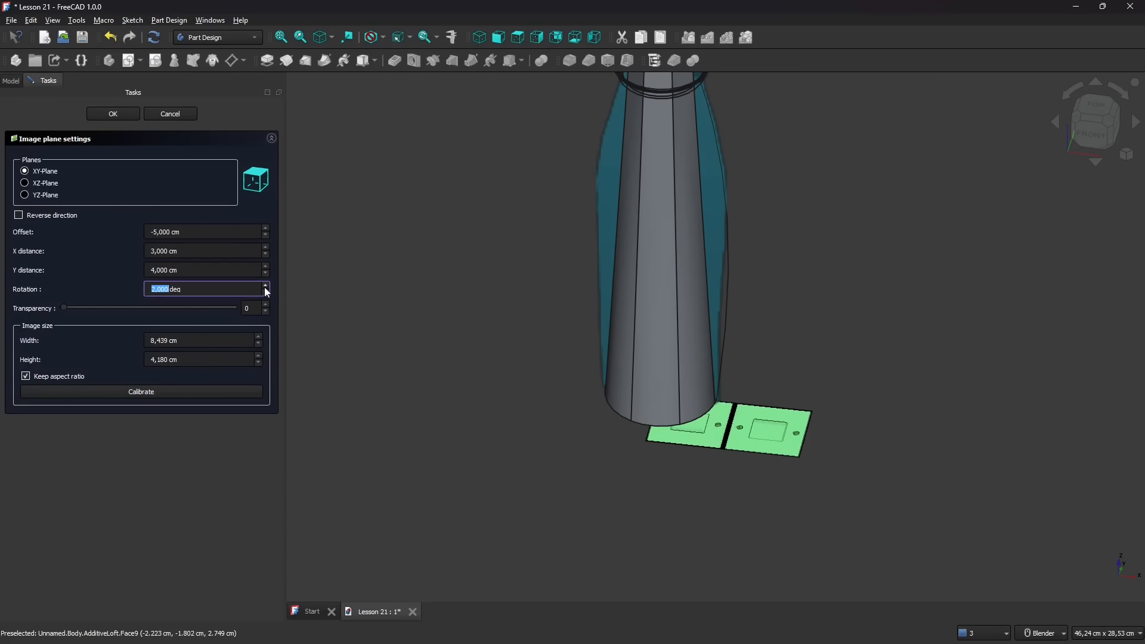
pyautogui.scroll(9, 266, 289)
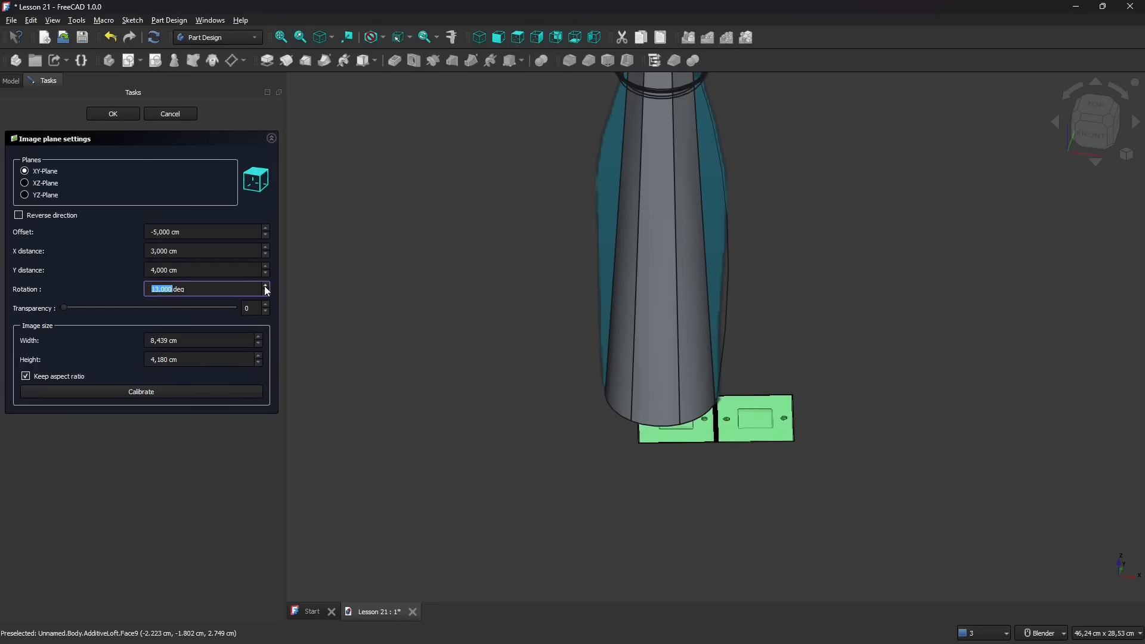
pyautogui.scroll(4, 257, 342)
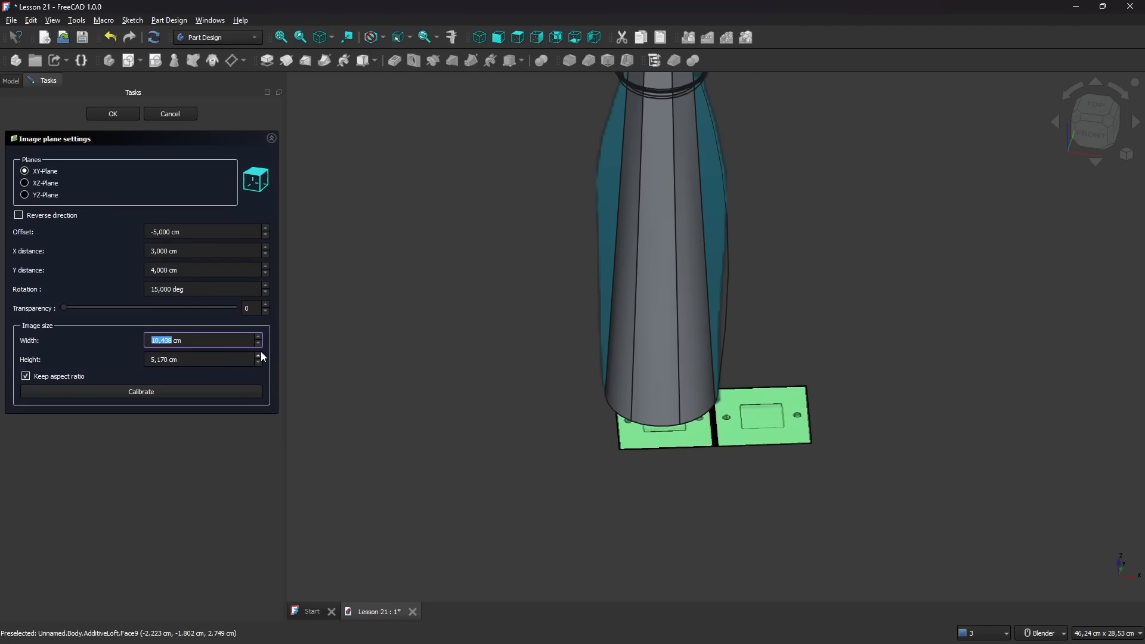
pyautogui.scroll(2, 260, 357)
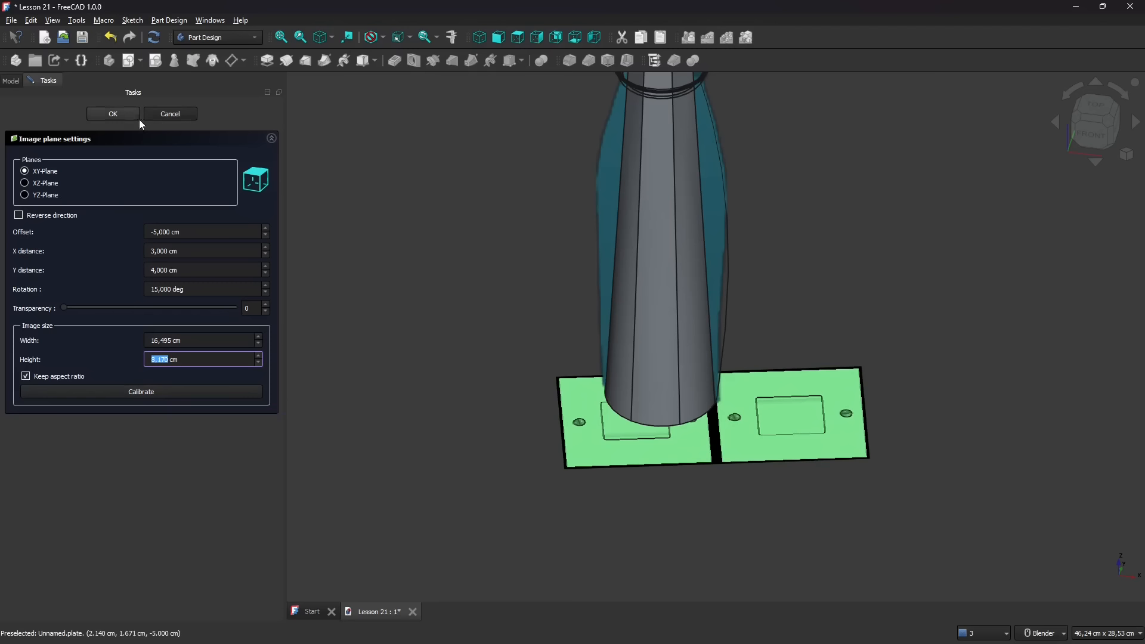
pyautogui.click(161, 114)
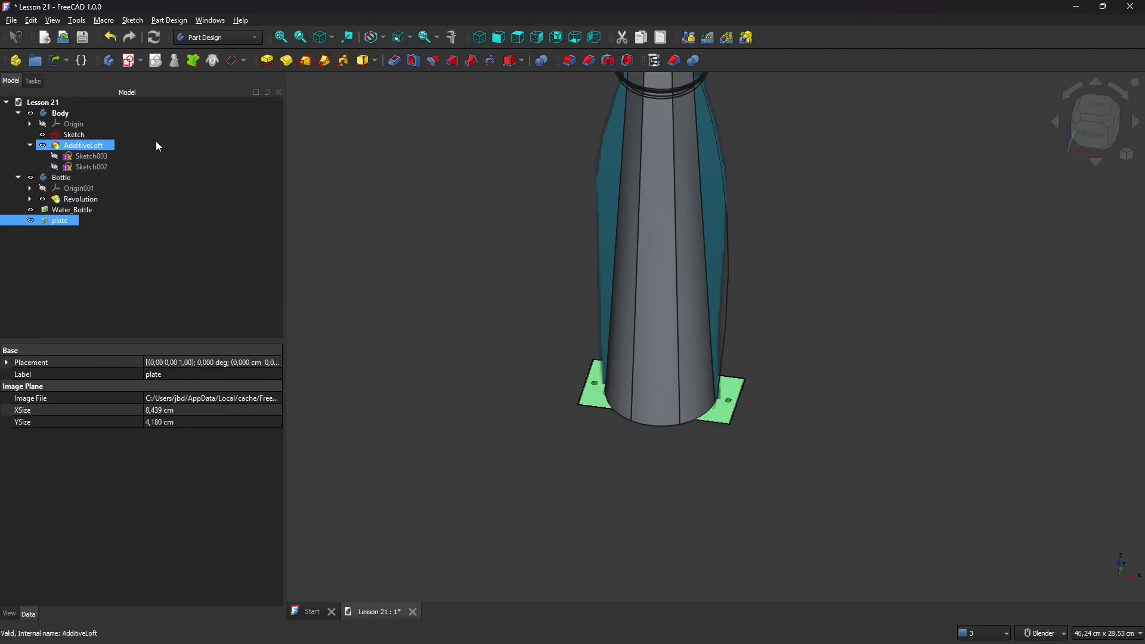
# Step: Hide the Water_Bottle and plate reference images so only the loft and the revolved bottle remain displayed
pyautogui.click(67, 210)
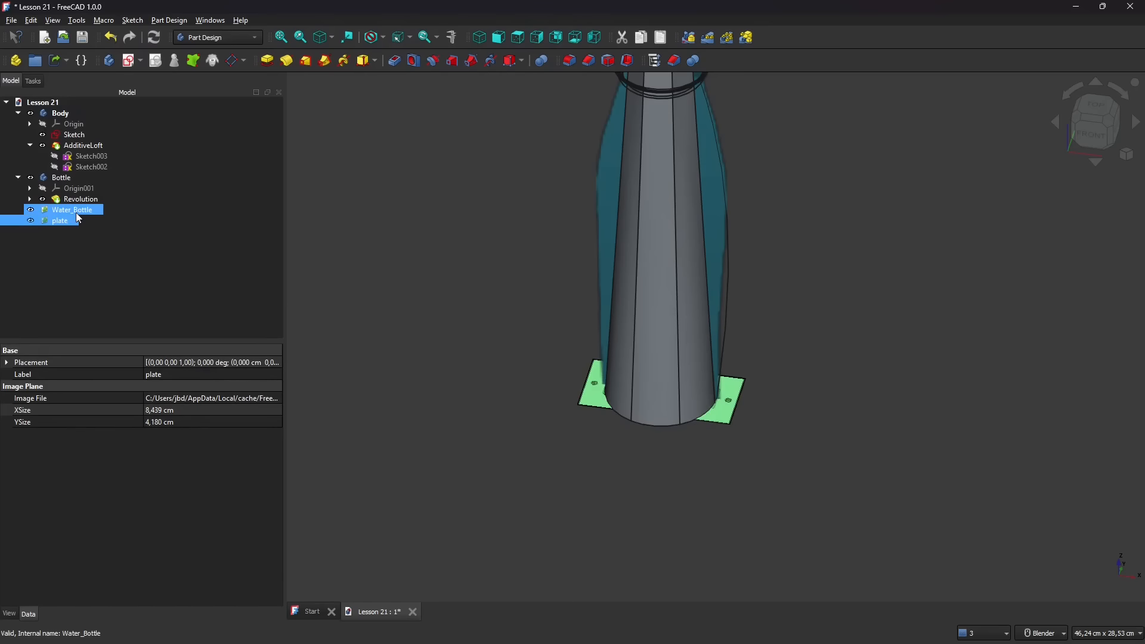
pyautogui.scroll(-3, 408, 393)
pyautogui.click(471, 294)
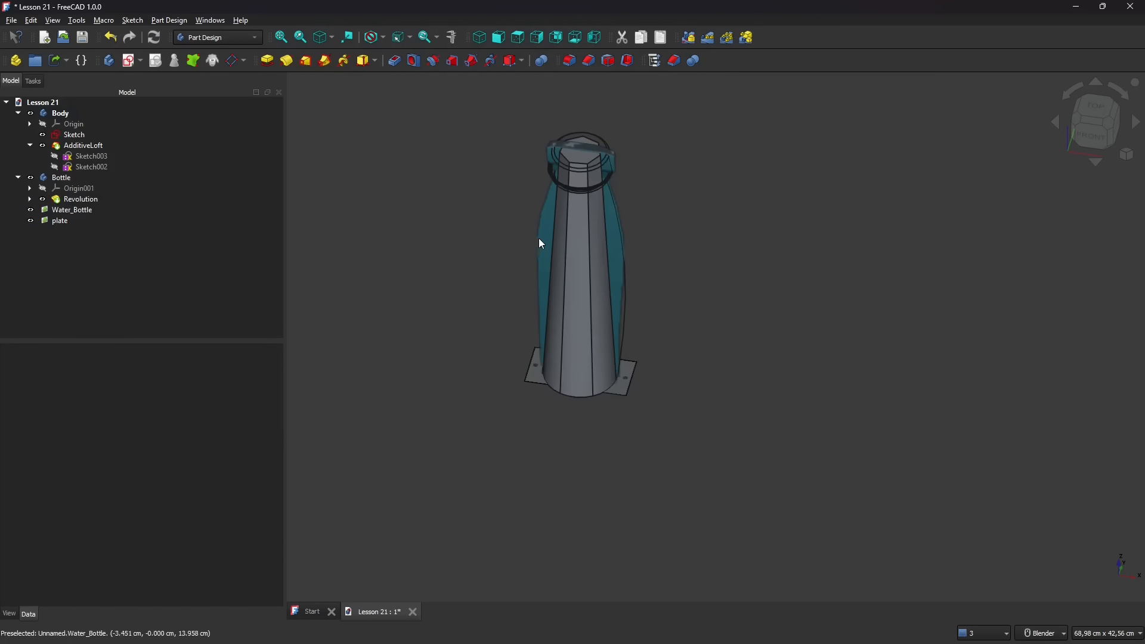
pyautogui.click(31, 210)
pyautogui.click(31, 220)
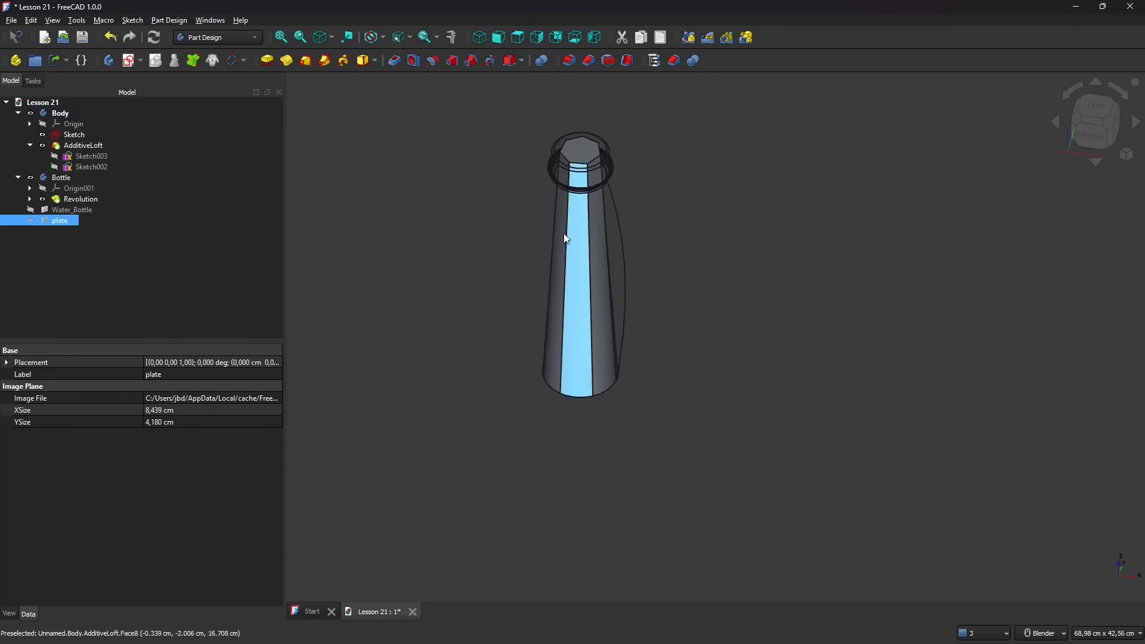
# Step: Examine the loft's side faces against the curved outline of the revolved bottle from several angles
pyautogui.moveTo(601, 224); pyautogui.dragTo(617, 207, button='middle')
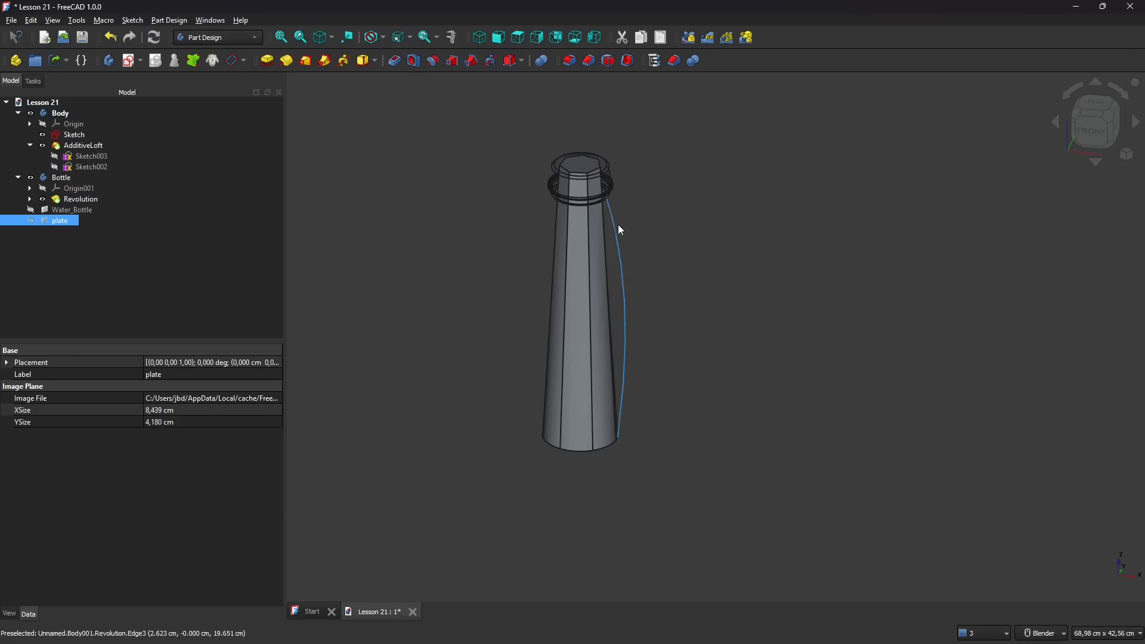
pyautogui.moveTo(616, 248)
pyautogui.mouseDown(button='middle')
pyautogui.moveTo(478, 340)
pyautogui.moveTo(534, 340)
pyautogui.moveTo(542, 273)
pyautogui.mouseUp(button='middle')
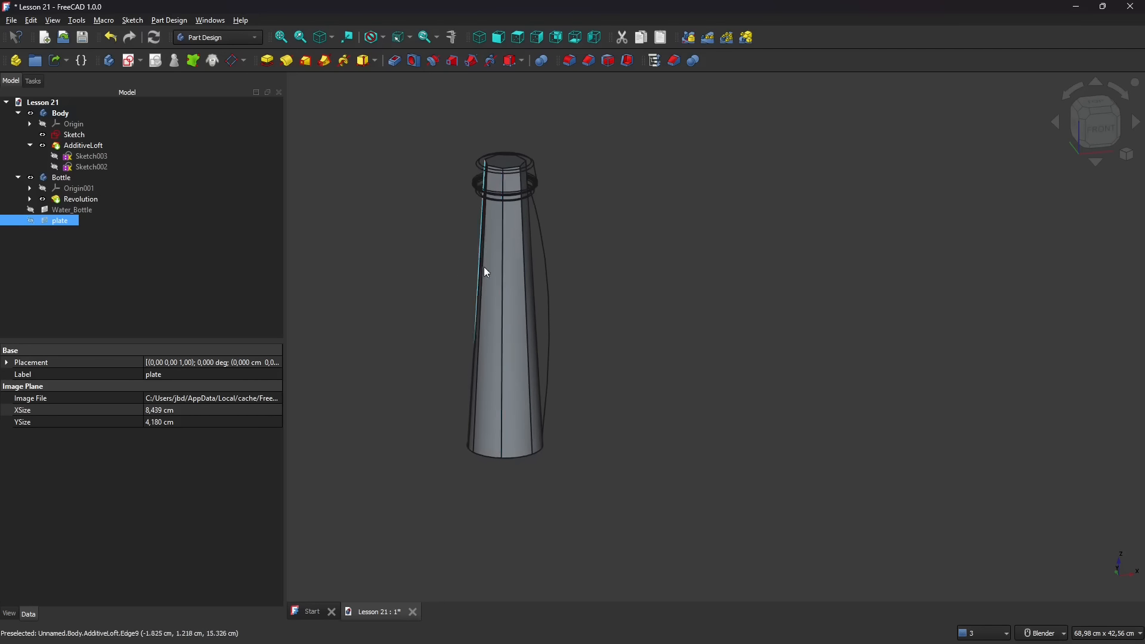
pyautogui.click(503, 310)
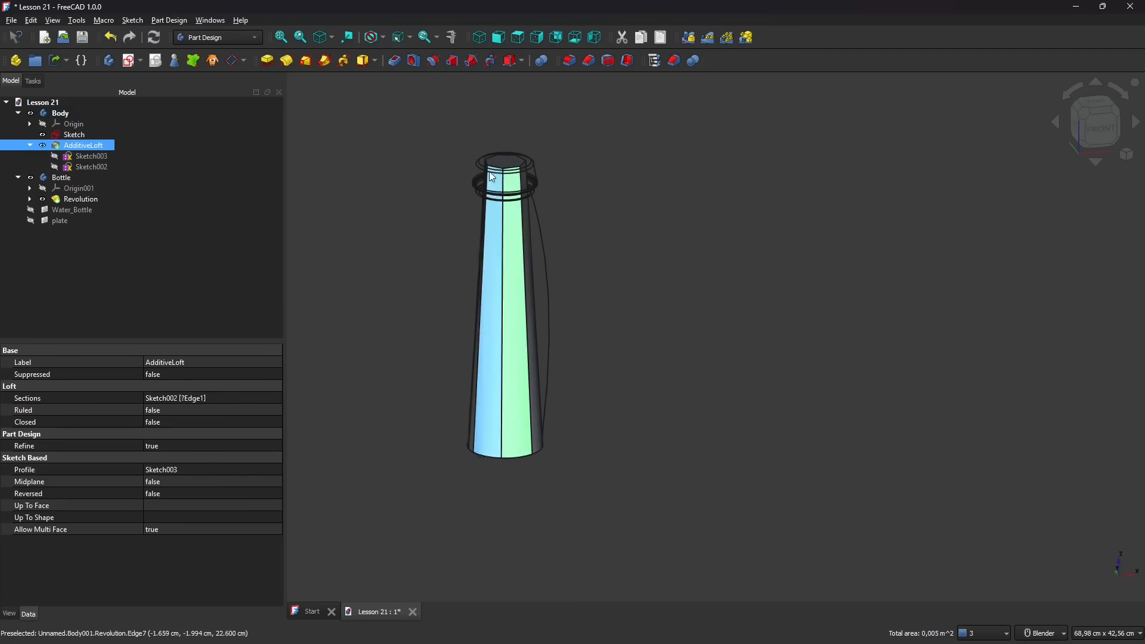
pyautogui.moveTo(506, 306); pyautogui.dragTo(557, 366, button='middle')
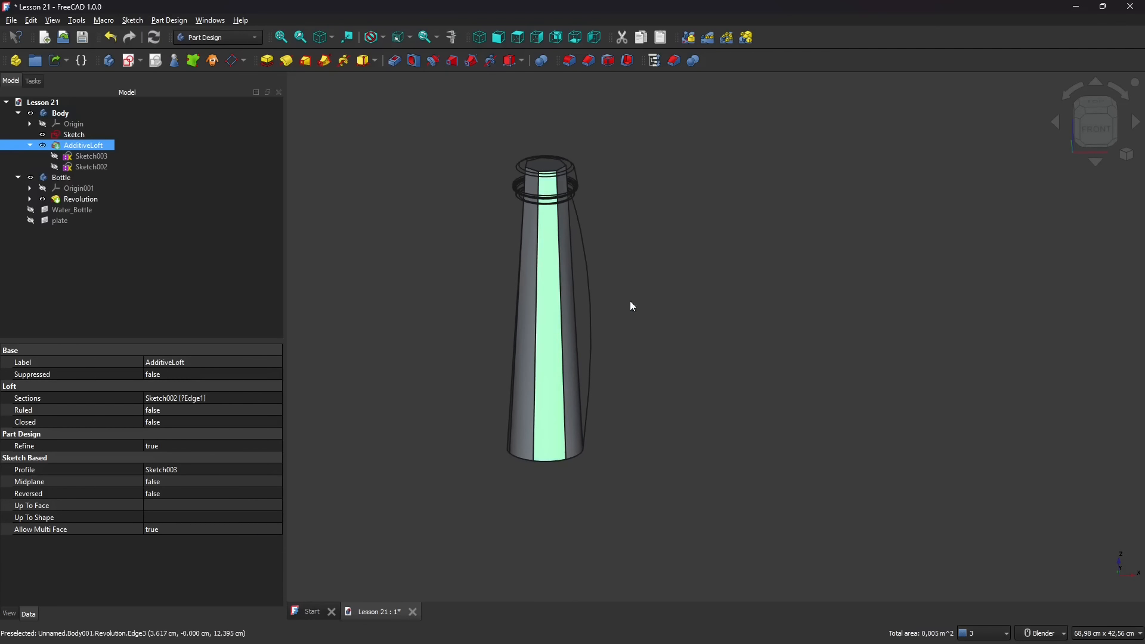
pyautogui.click(653, 319)
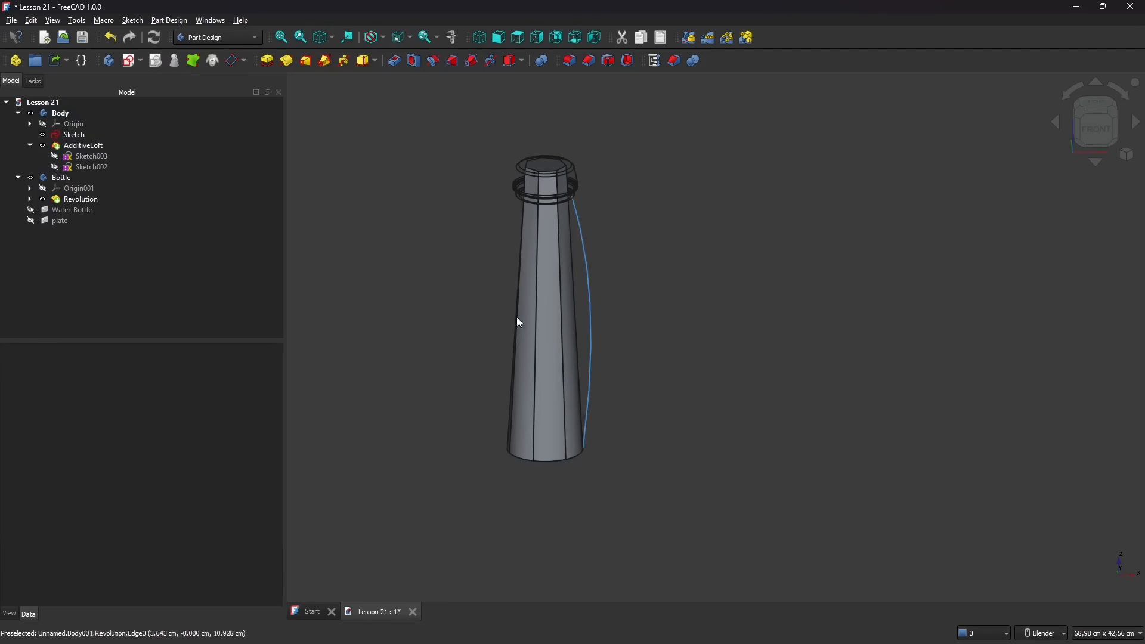
pyautogui.moveTo(576, 321); pyautogui.dragTo(514, 346, button='middle')
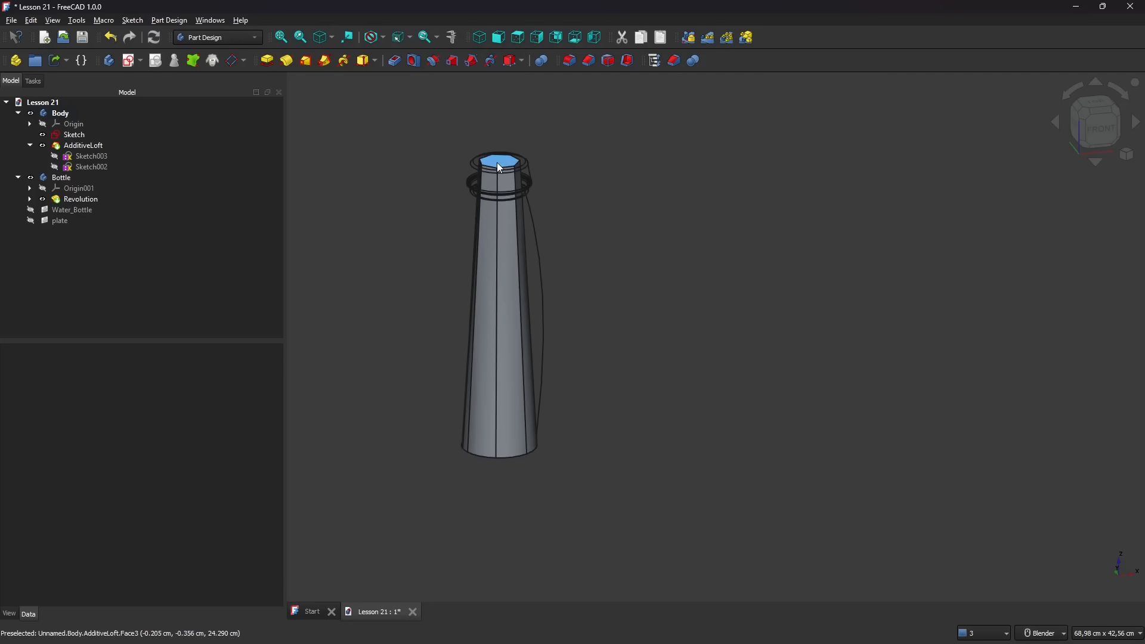
# Step: Start a datum plane attached to the loft's top face in Plane face mode
pyautogui.moveTo(537, 490); pyautogui.dragTo(535, 446, button='middle')
pyautogui.scroll(-3, 514, 490)
pyautogui.click(511, 562)
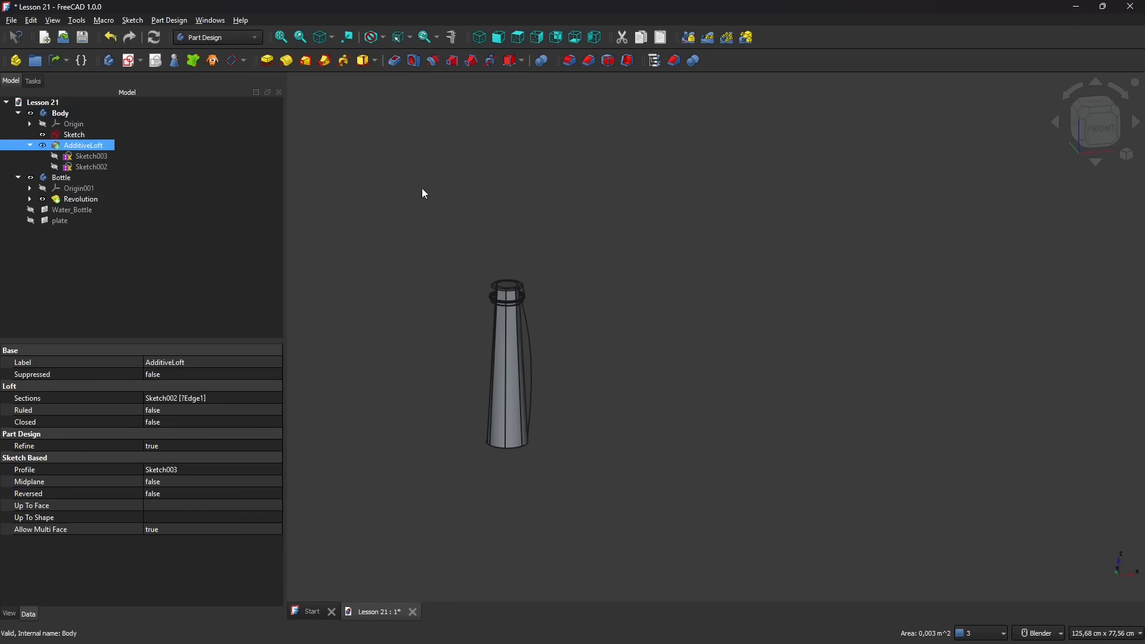
pyautogui.scroll(3, 513, 289)
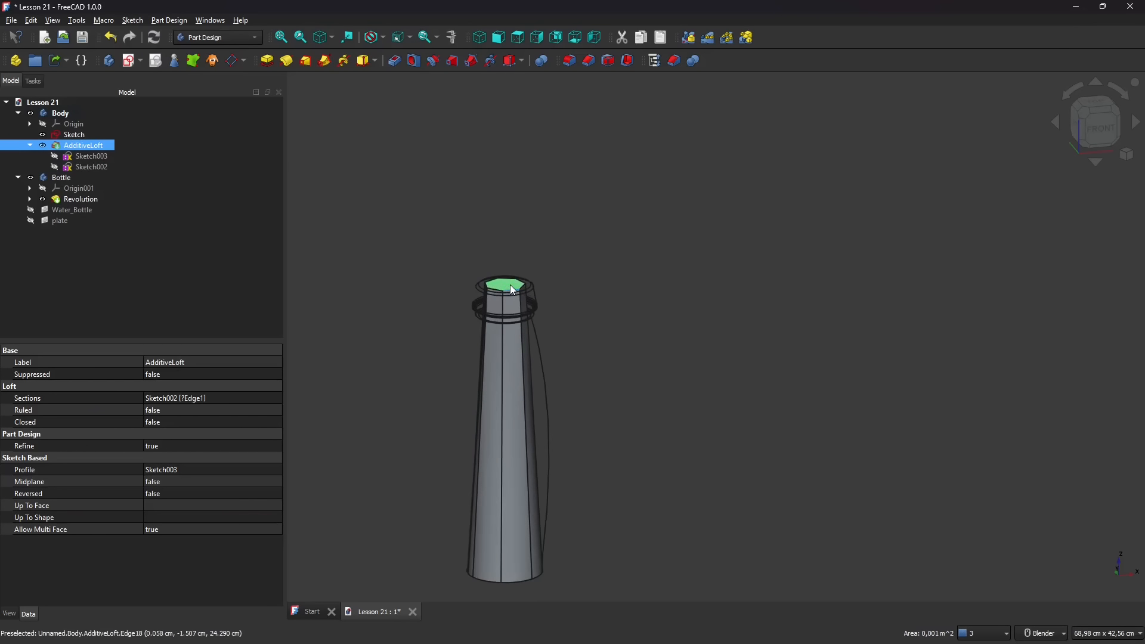
pyautogui.click(235, 61)
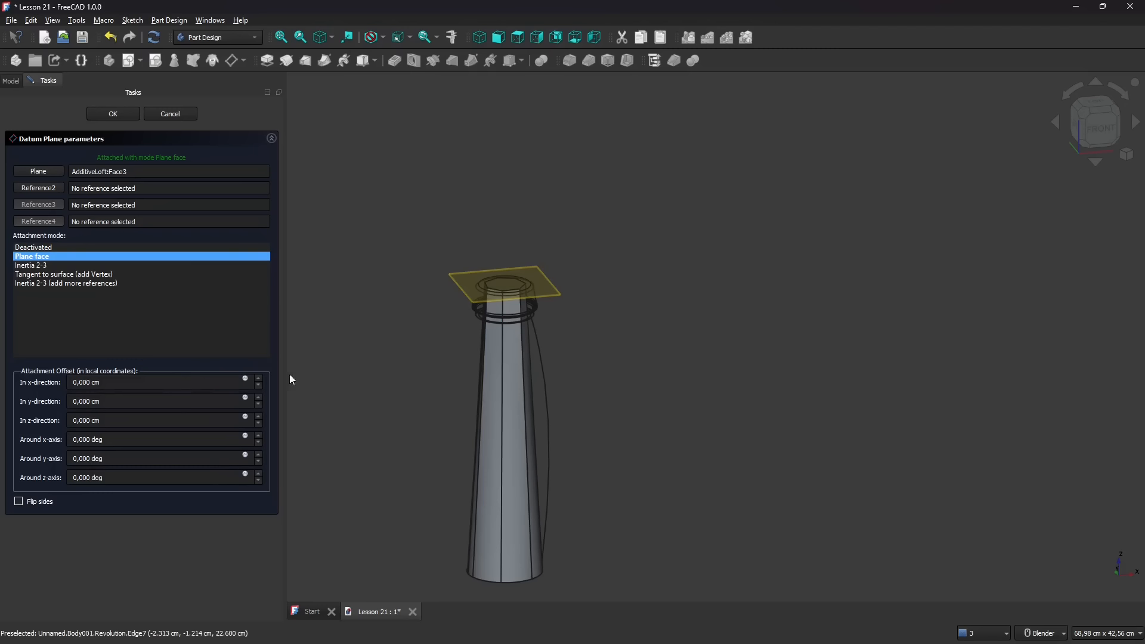
# Step: Lower the datum plane toward the middle of the bottle with a z-direction attachment offset of -12 cm
pyautogui.scroll(-1, 612, 176)
pyautogui.scroll(2, 486, 329)
pyautogui.scroll(-2, 623, 125)
pyautogui.scroll(2, 588, 382)
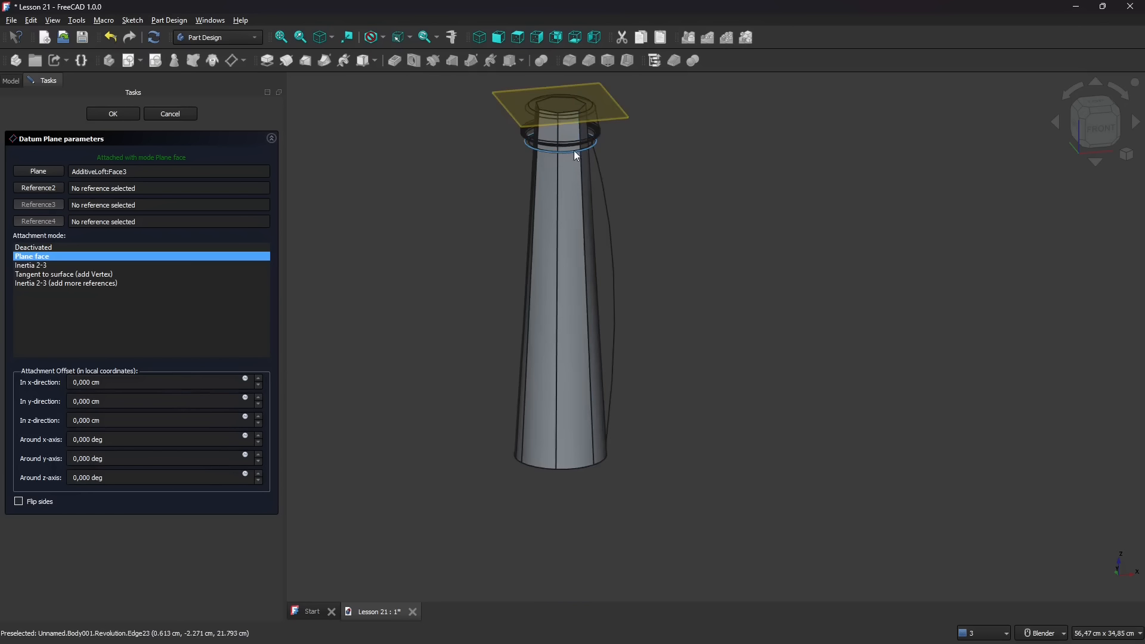
pyautogui.scroll(-2, 583, 497)
pyautogui.scroll(1, 587, 364)
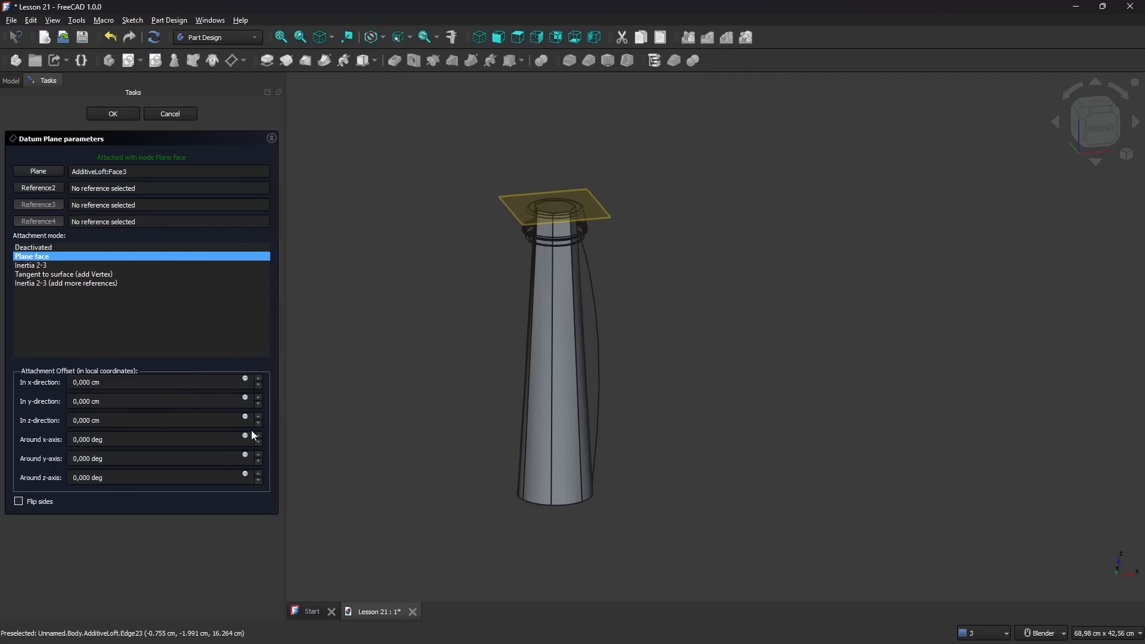
pyautogui.scroll(-8, 259, 422)
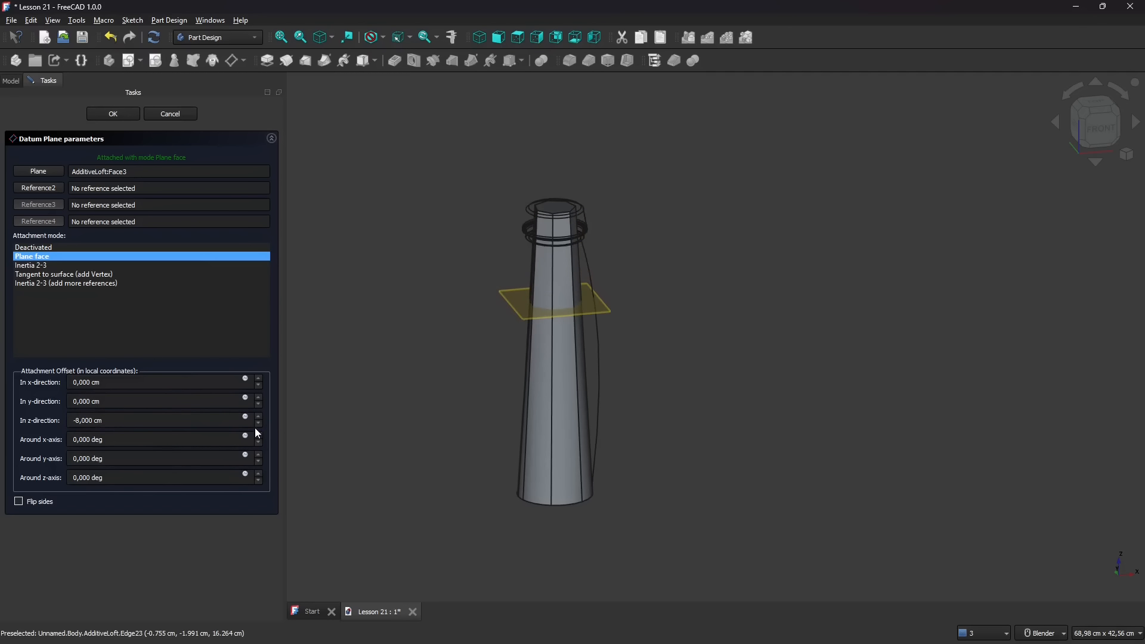
pyautogui.scroll(-3, 256, 424)
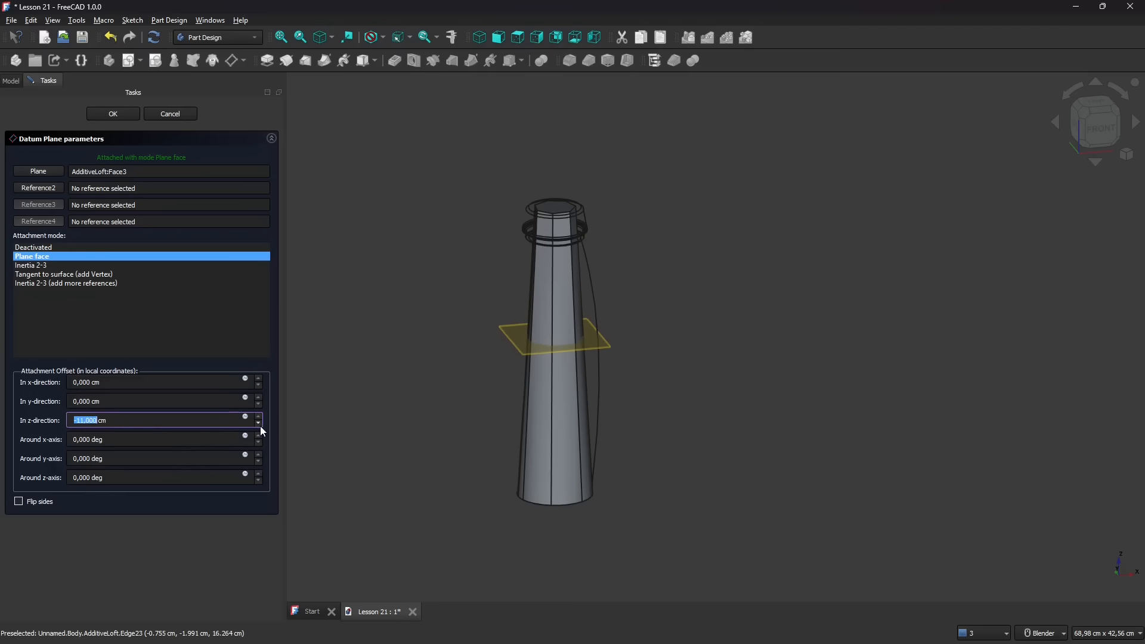
pyautogui.scroll(-1, 259, 424)
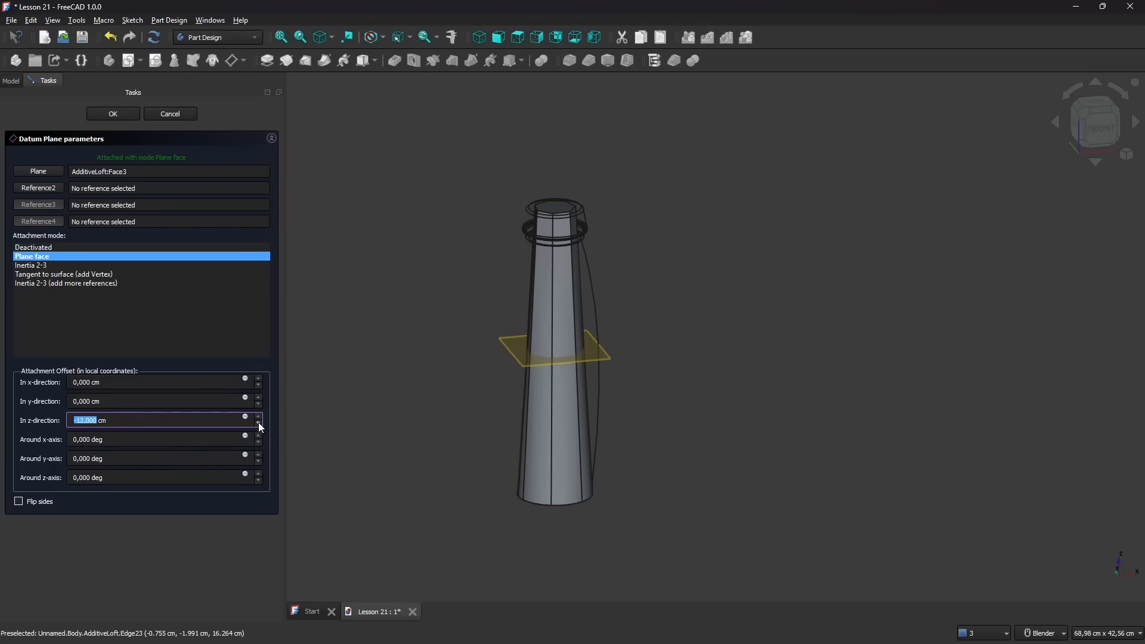
pyautogui.moveTo(608, 445); pyautogui.dragTo(689, 408, button='middle')
pyautogui.scroll(1, 689, 408)
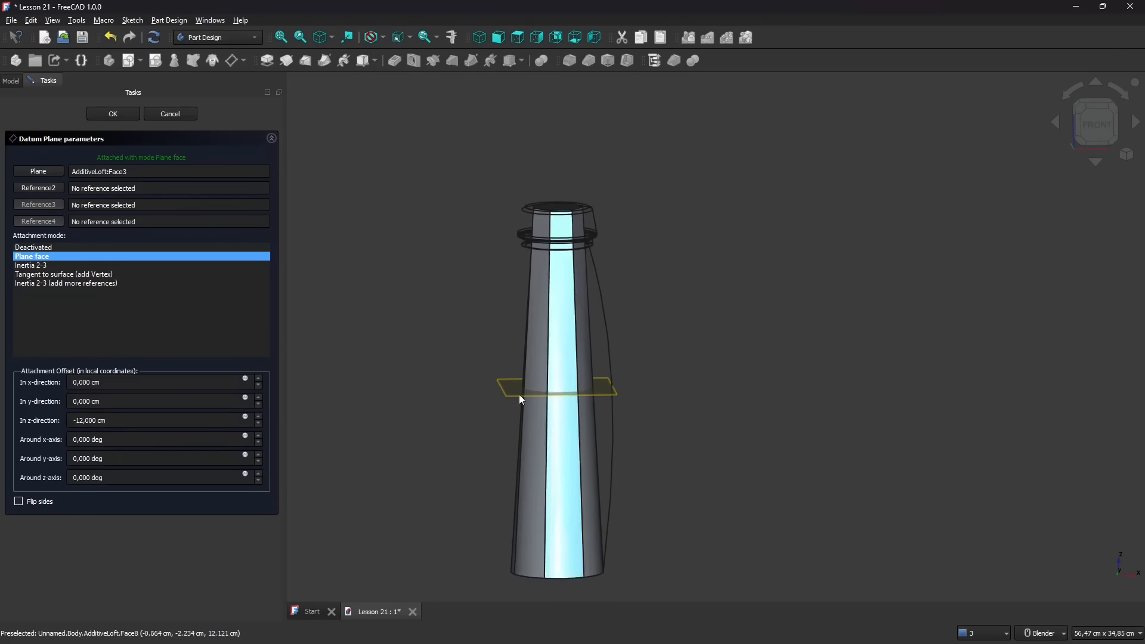